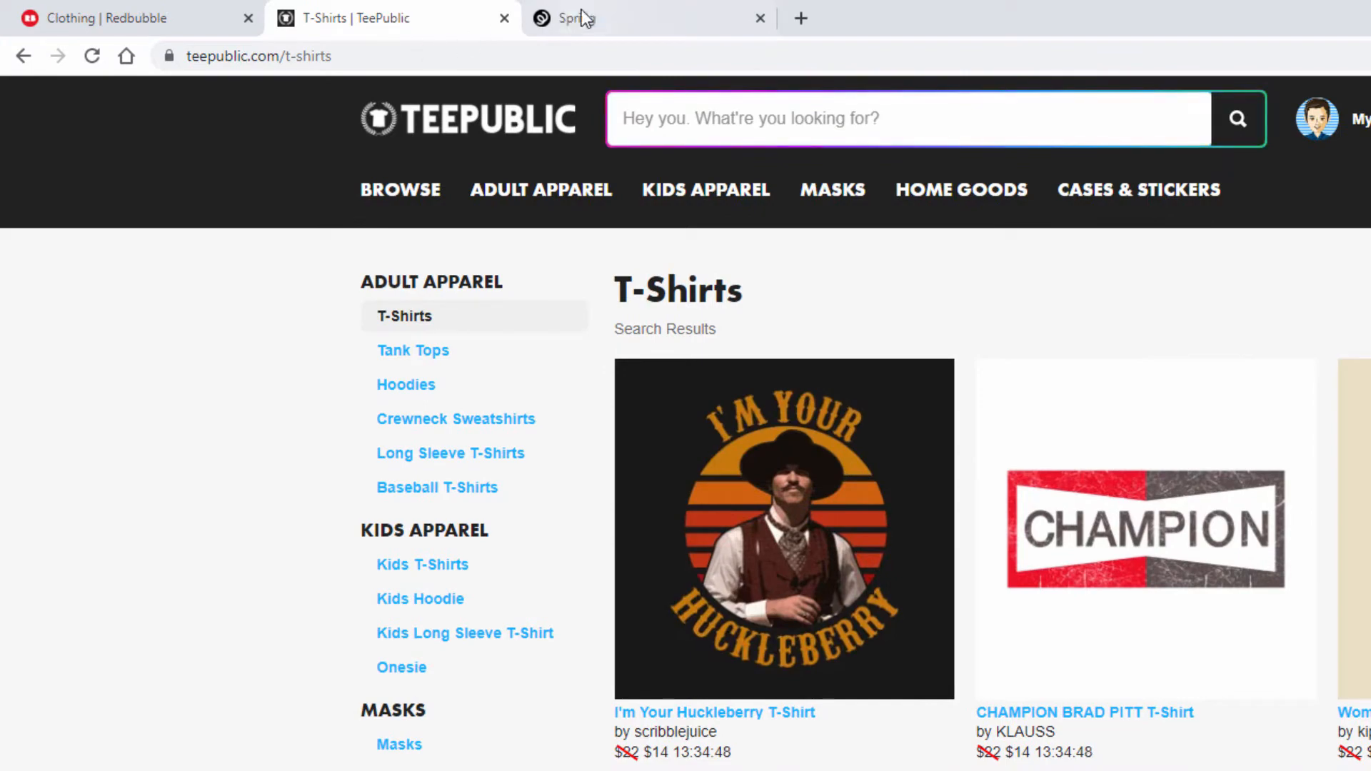
Switch to the Spring site and look over its Teespring landing page
click(593, 16)
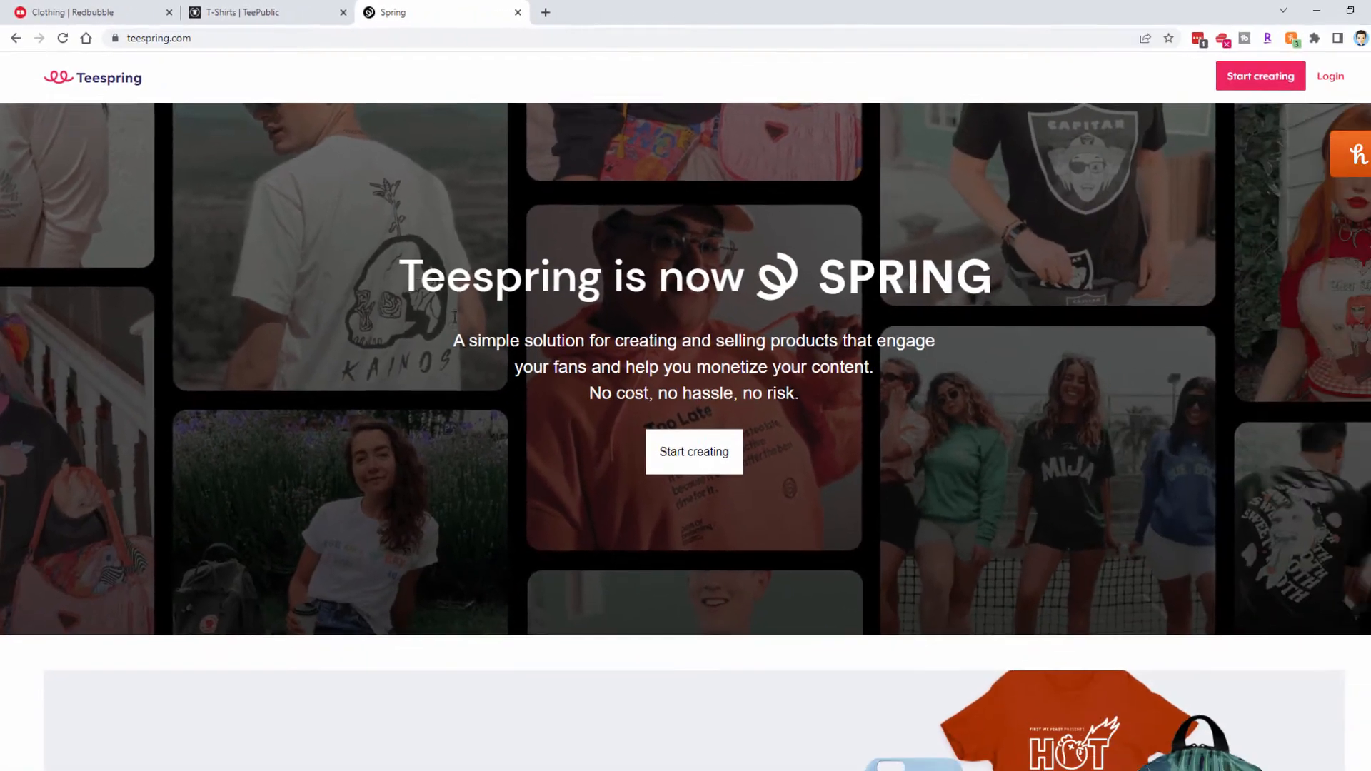
scroll(699, 585, down, 5)
scroll(492, 426, down, 1)
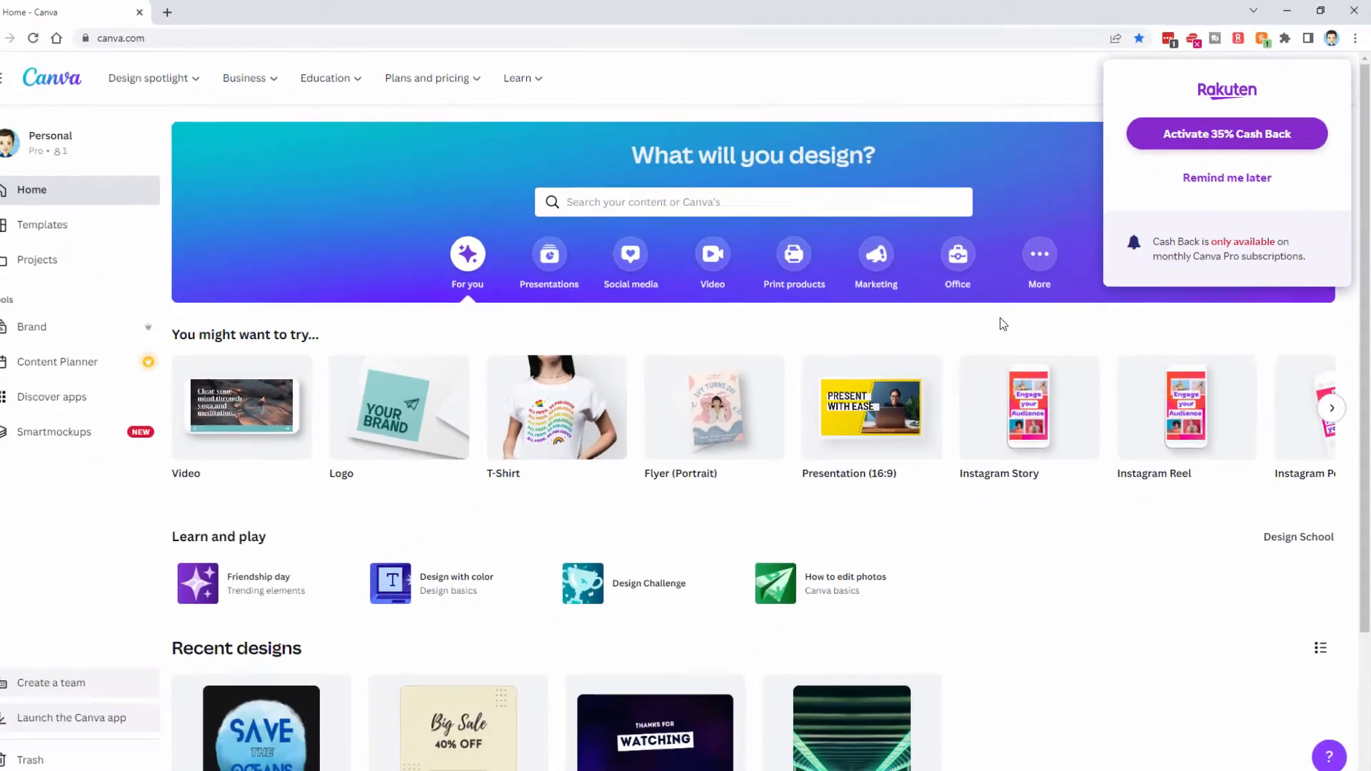
From the Canva home page, open the template library and filter it to T-shirt under Custom Prints
click(990, 565)
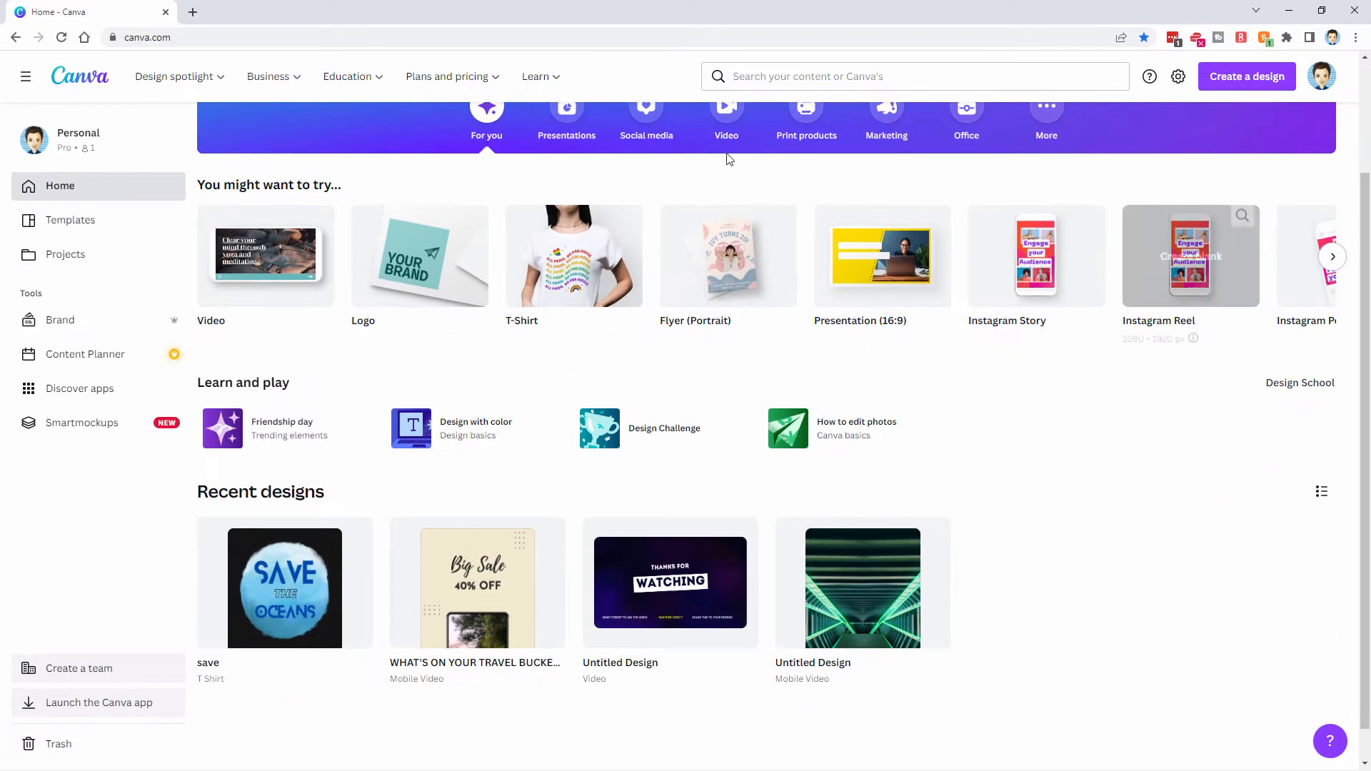
scroll(1031, 484, up, 2)
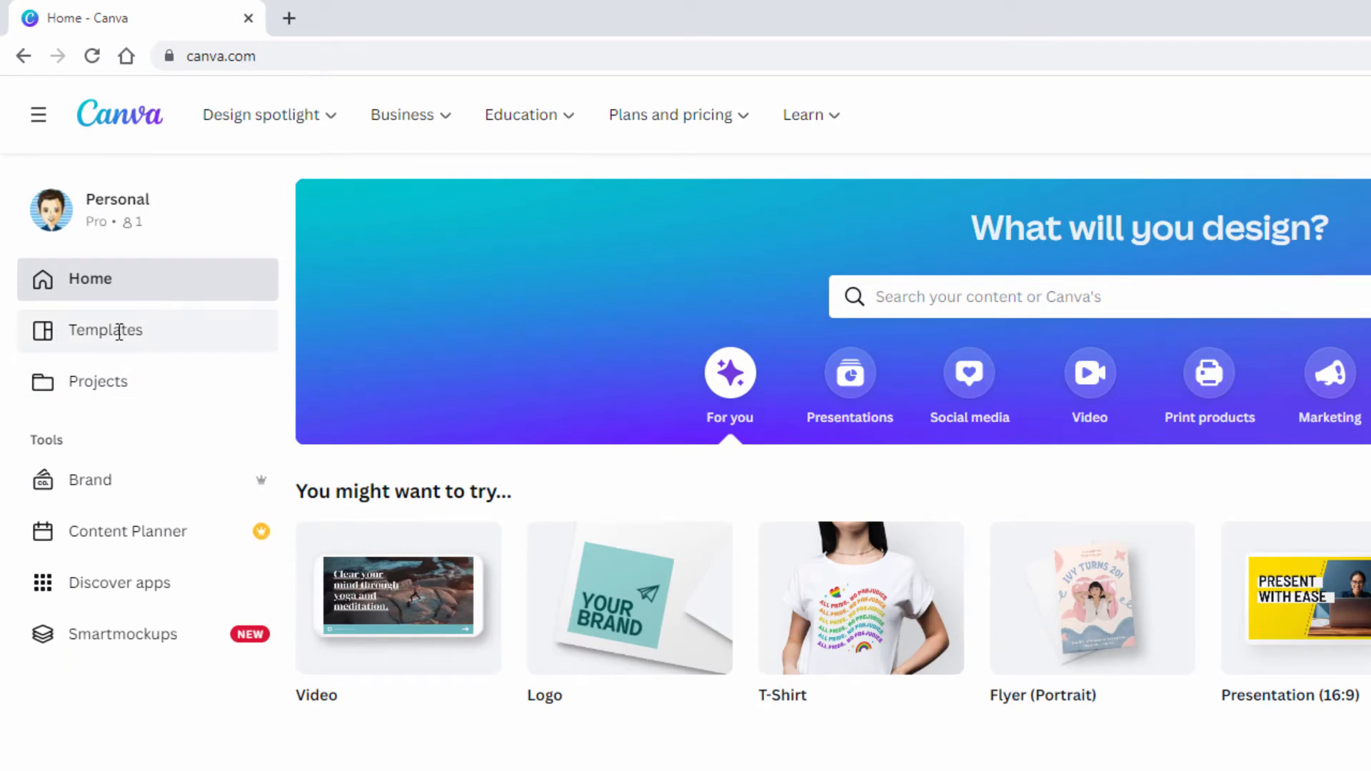
click(113, 335)
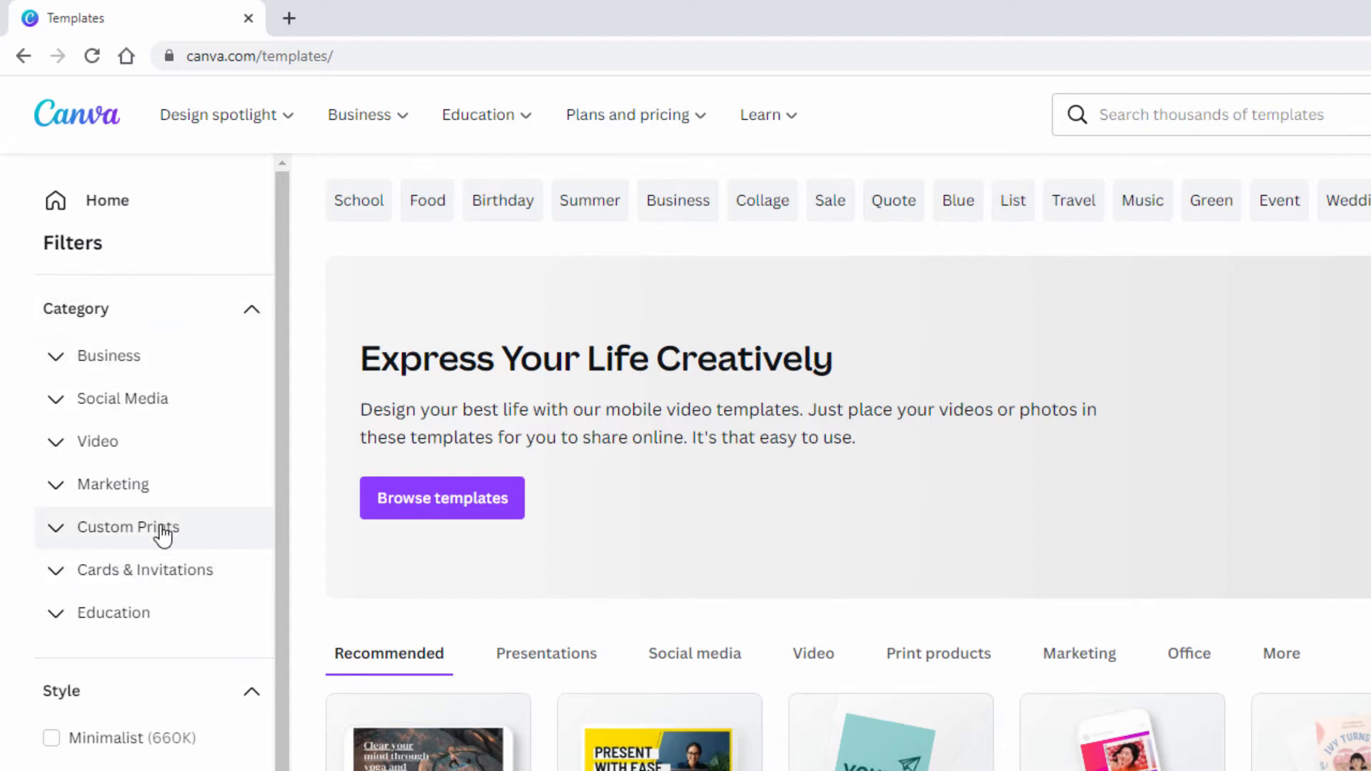
click(55, 529)
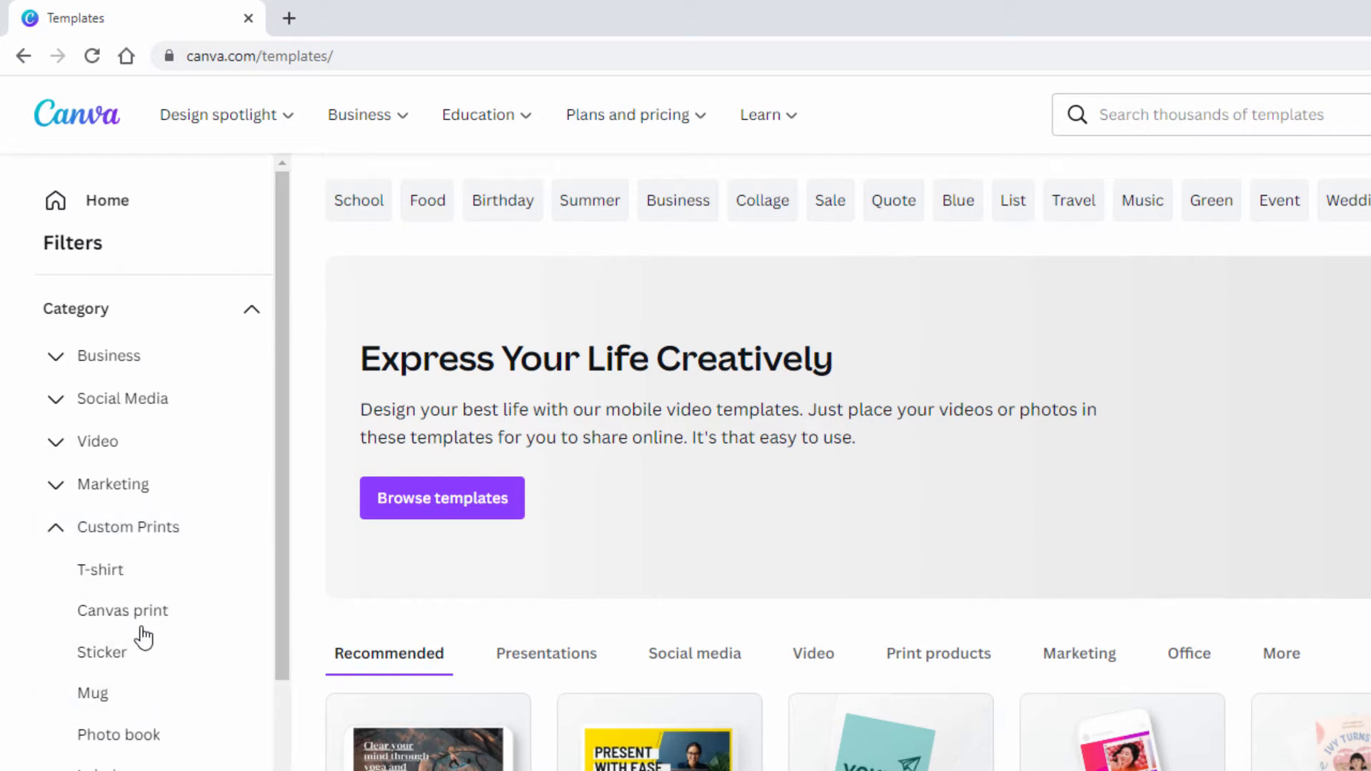
click(113, 571)
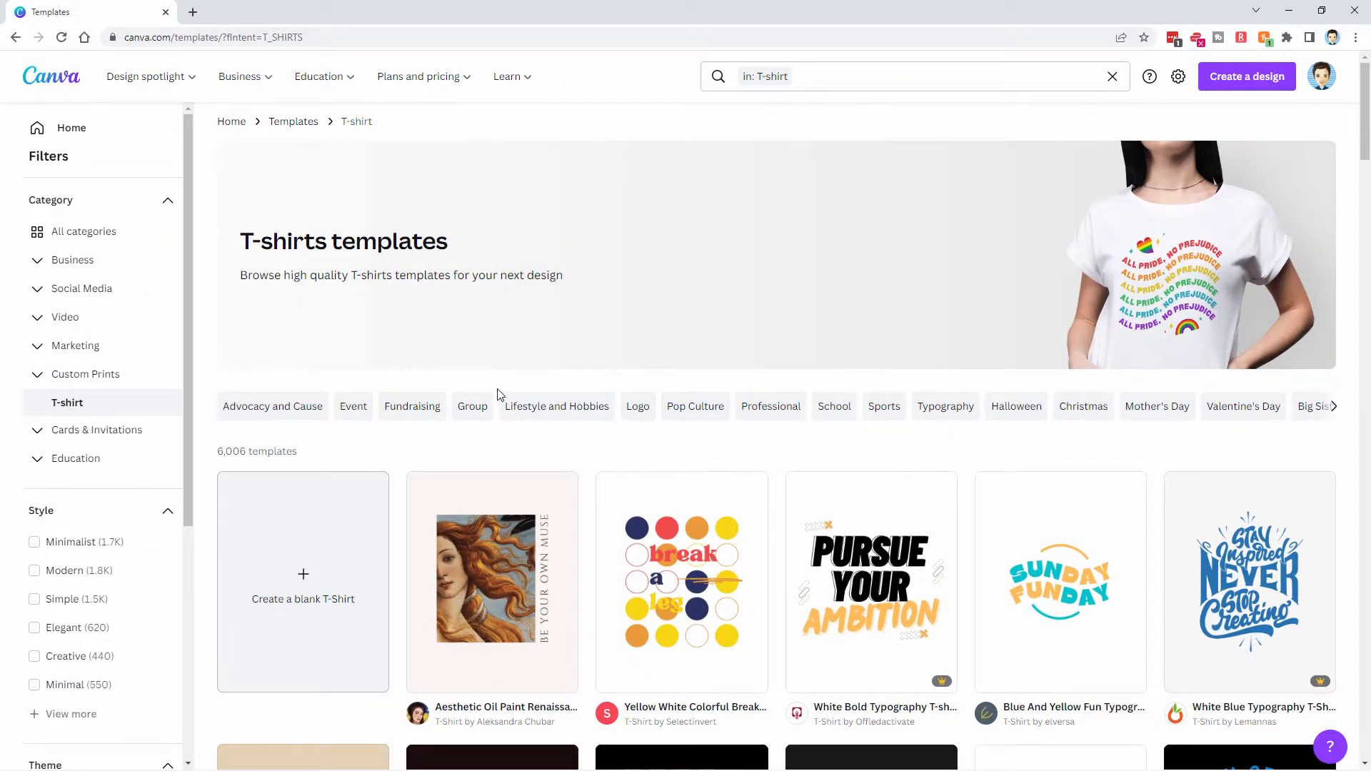
Browse the T-shirt template gallery, comparing the available designs and checking which ones are marked Pro
scroll(737, 444, down, 3)
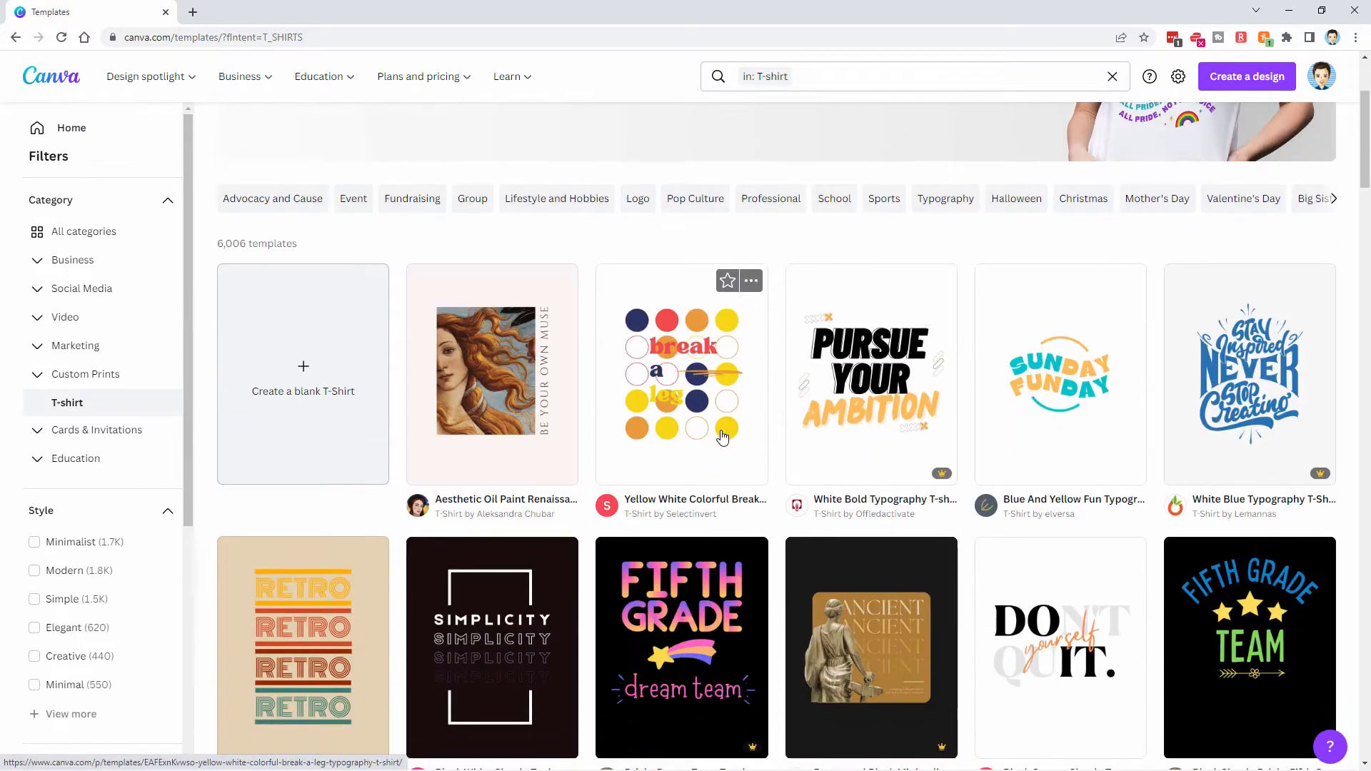
scroll(683, 322, down, 5)
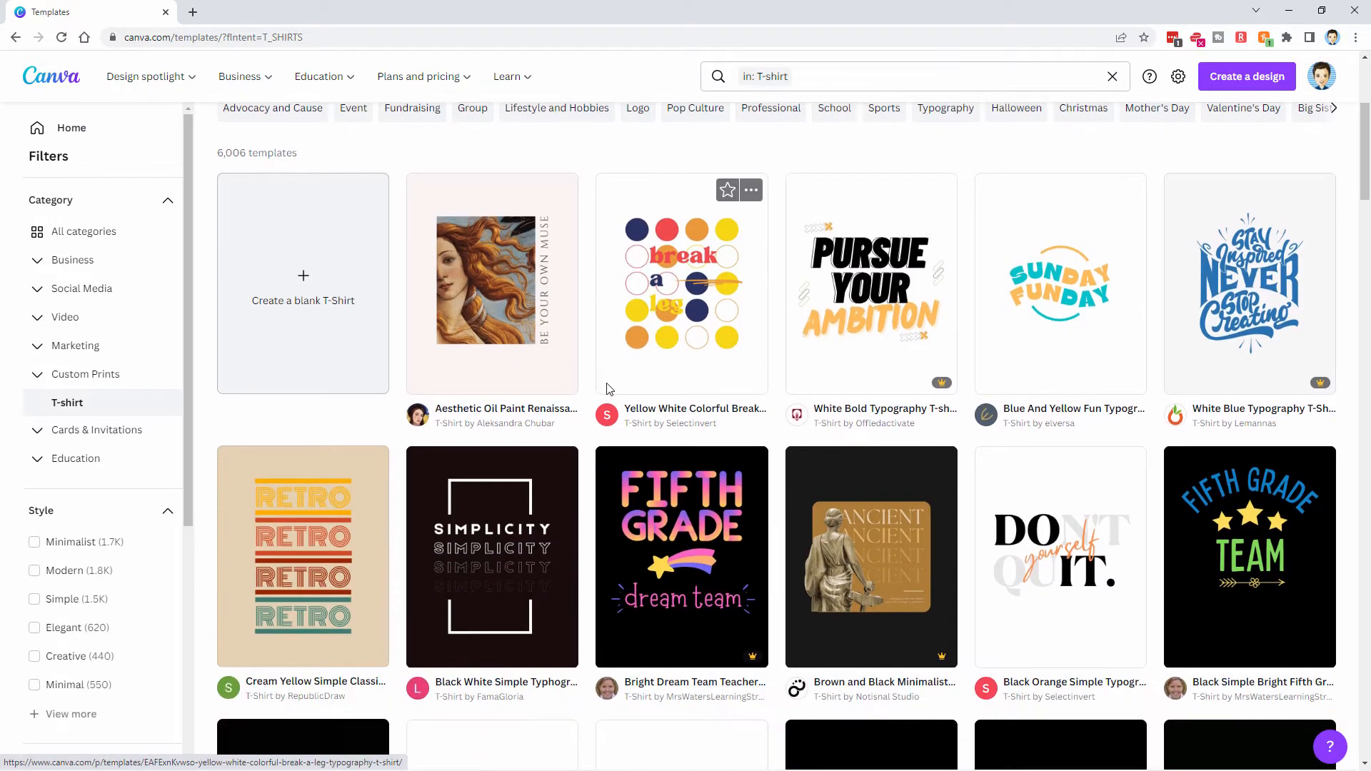
scroll(609, 389, up, 1)
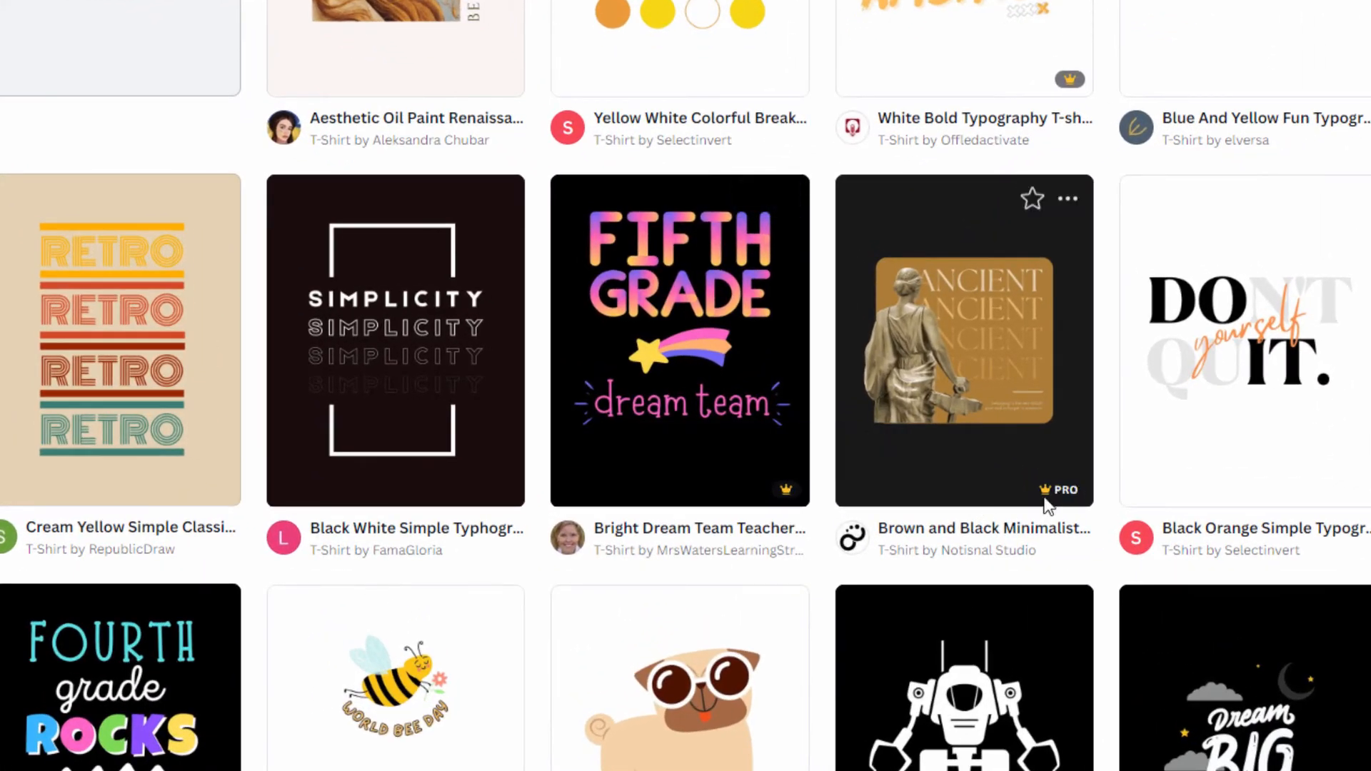
mouse_move(1064, 491)
mouse_move(779, 490)
scroll(820, 541, down, 5)
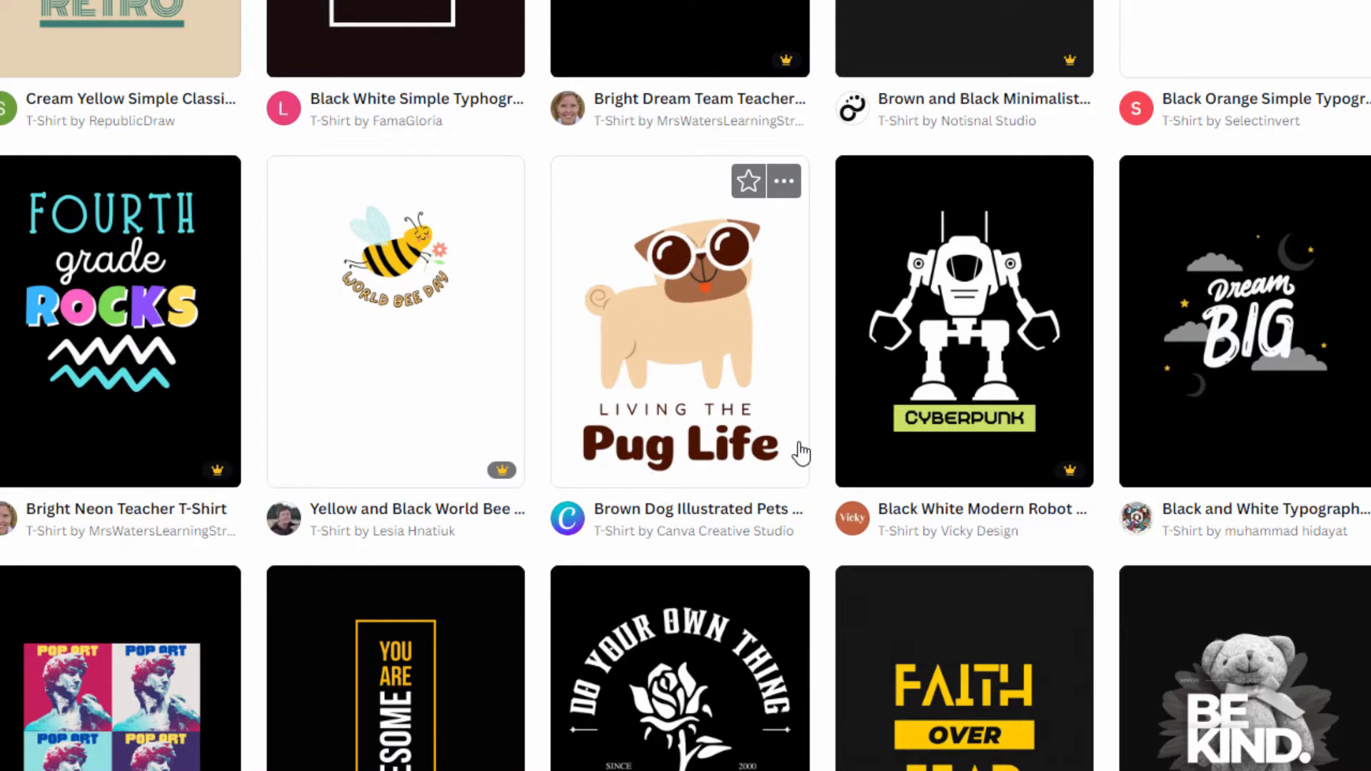
scroll(695, 337, down, 4)
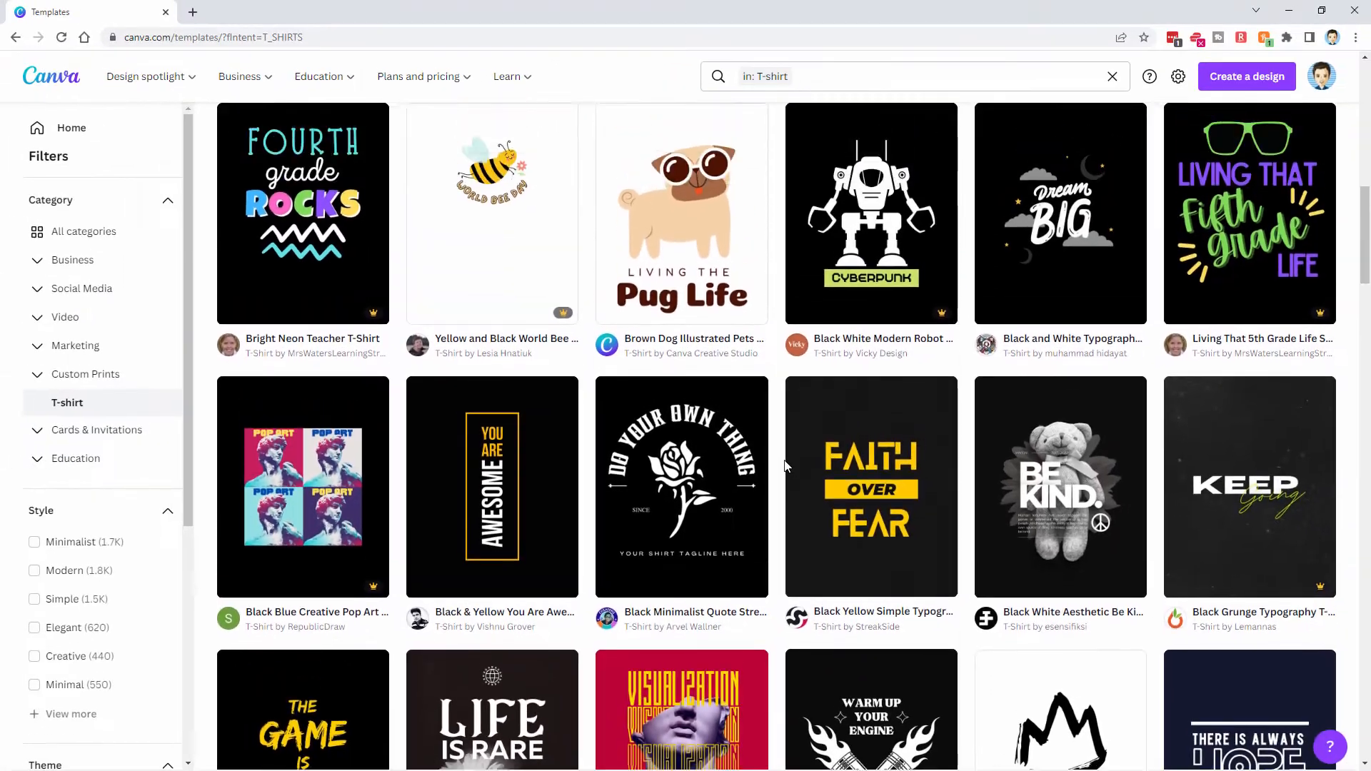
scroll(814, 429, up, 8)
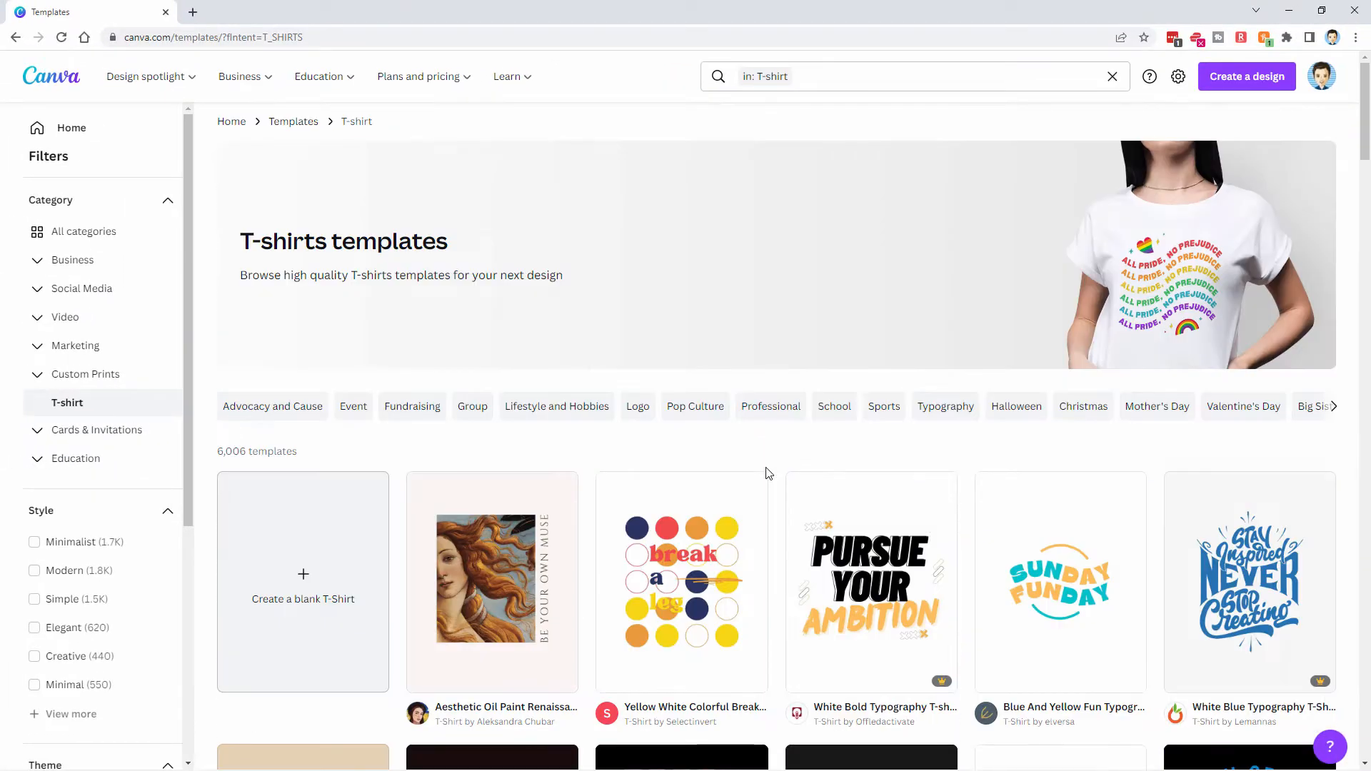
Create a blank T-shirt design and apply the black and yellow "Faith Over Fear" template to it
click(295, 603)
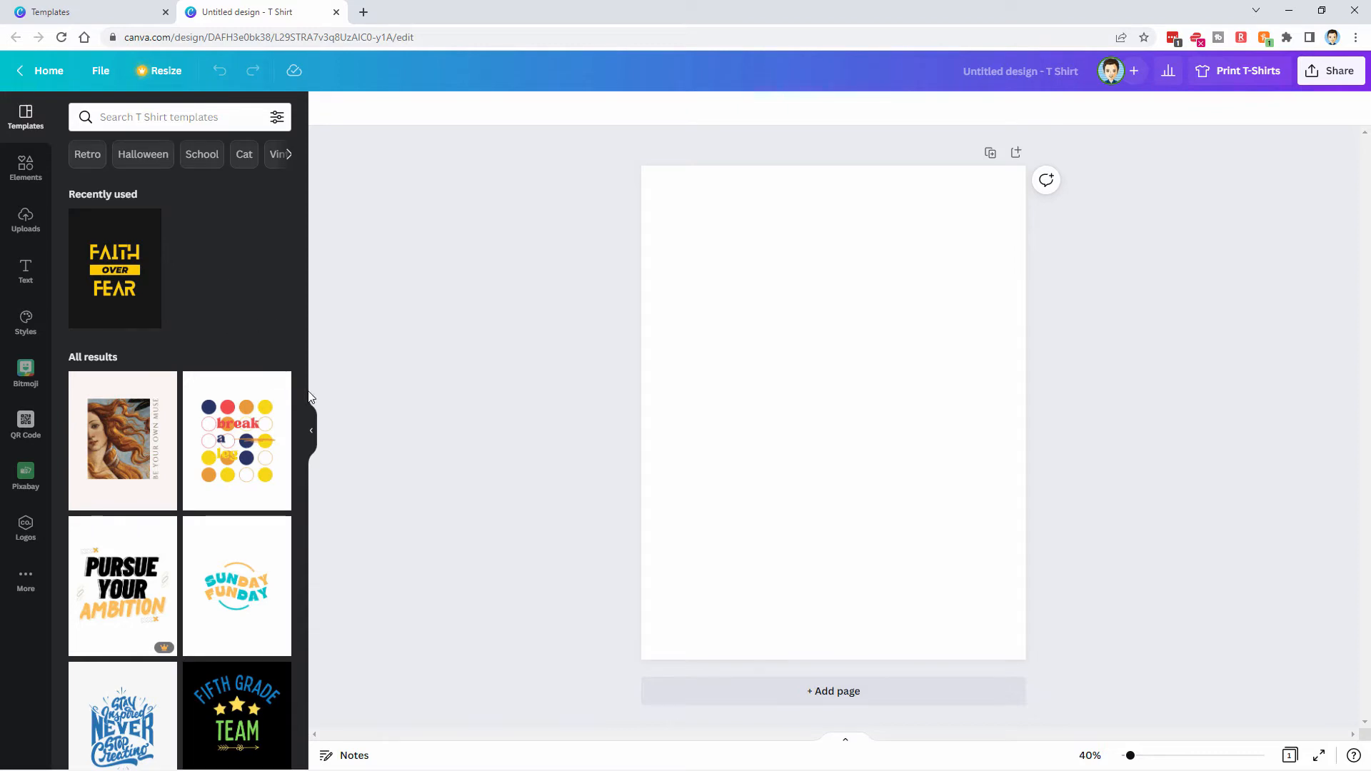
scroll(229, 355, down, 6)
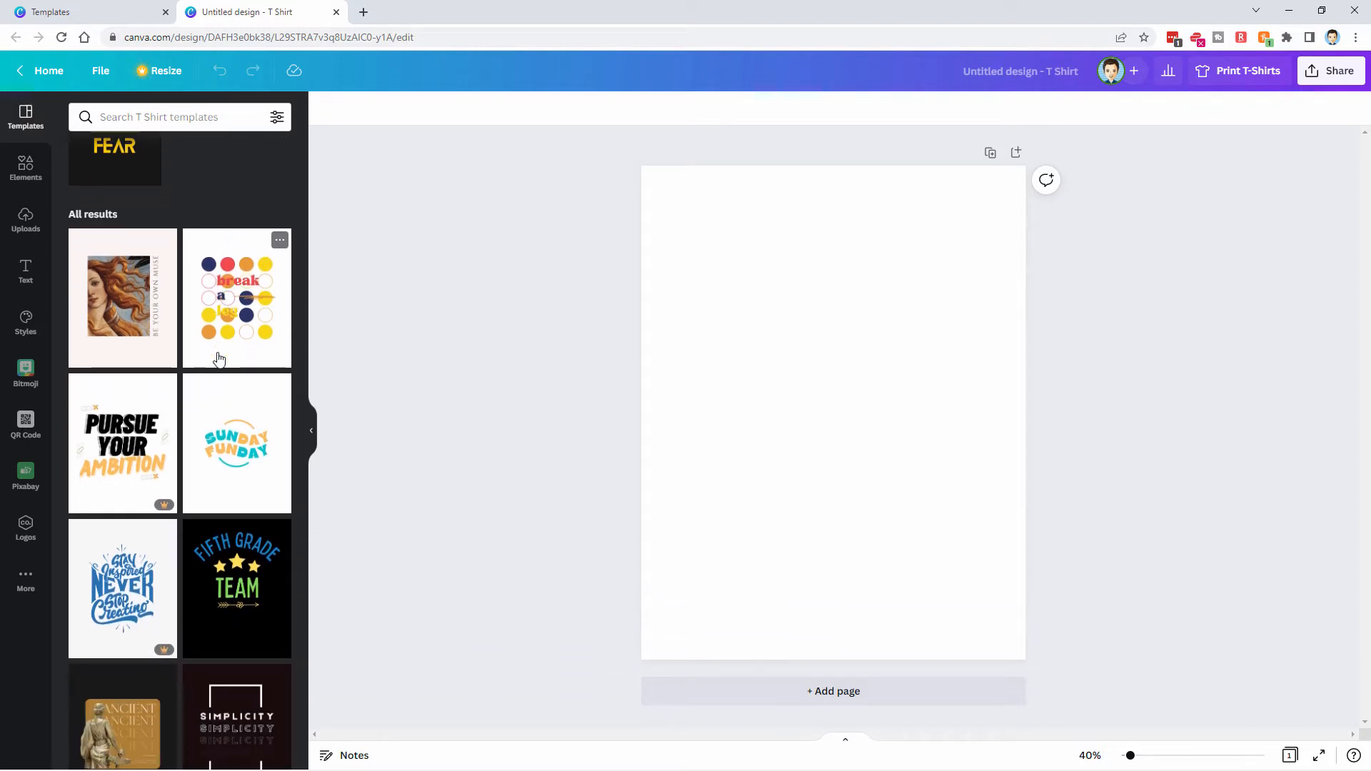
scroll(219, 360, up, 7)
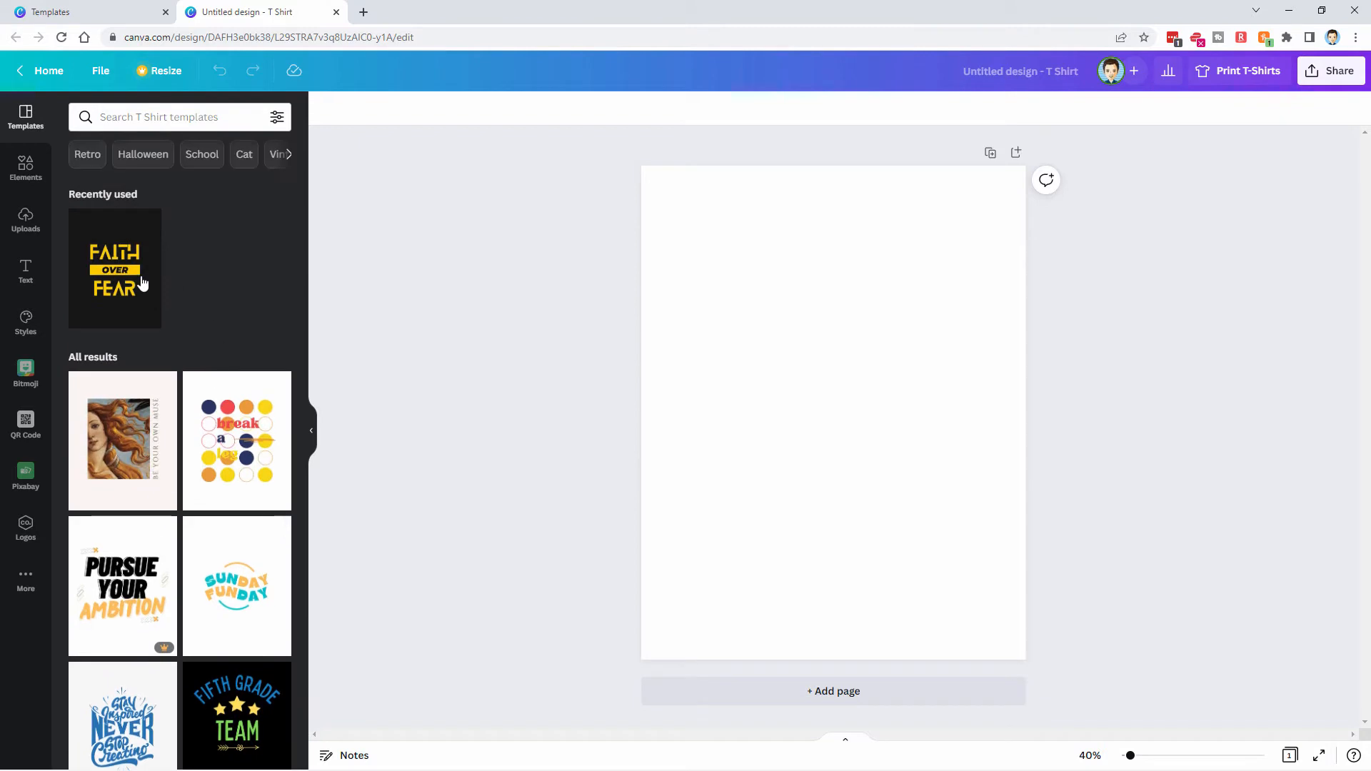
scroll(209, 335, down, 5)
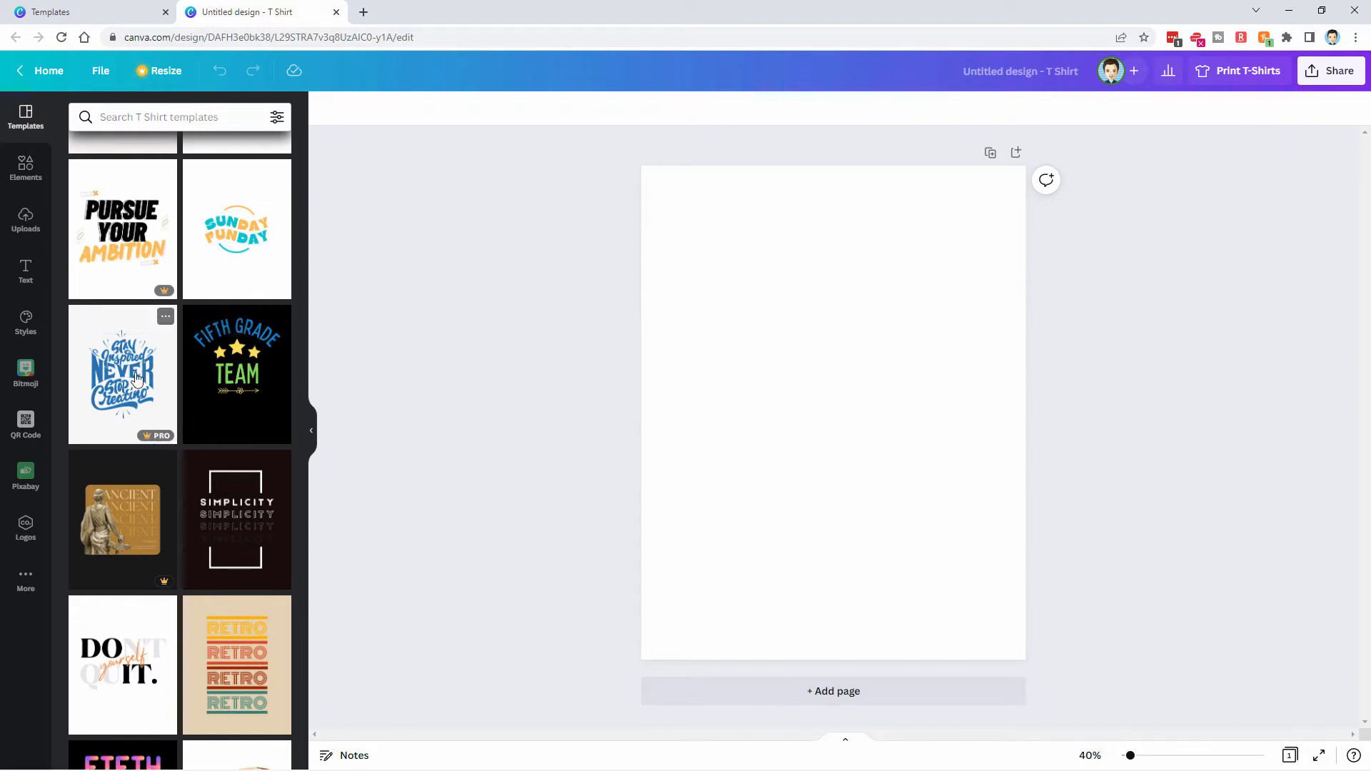
scroll(200, 345, down, 5)
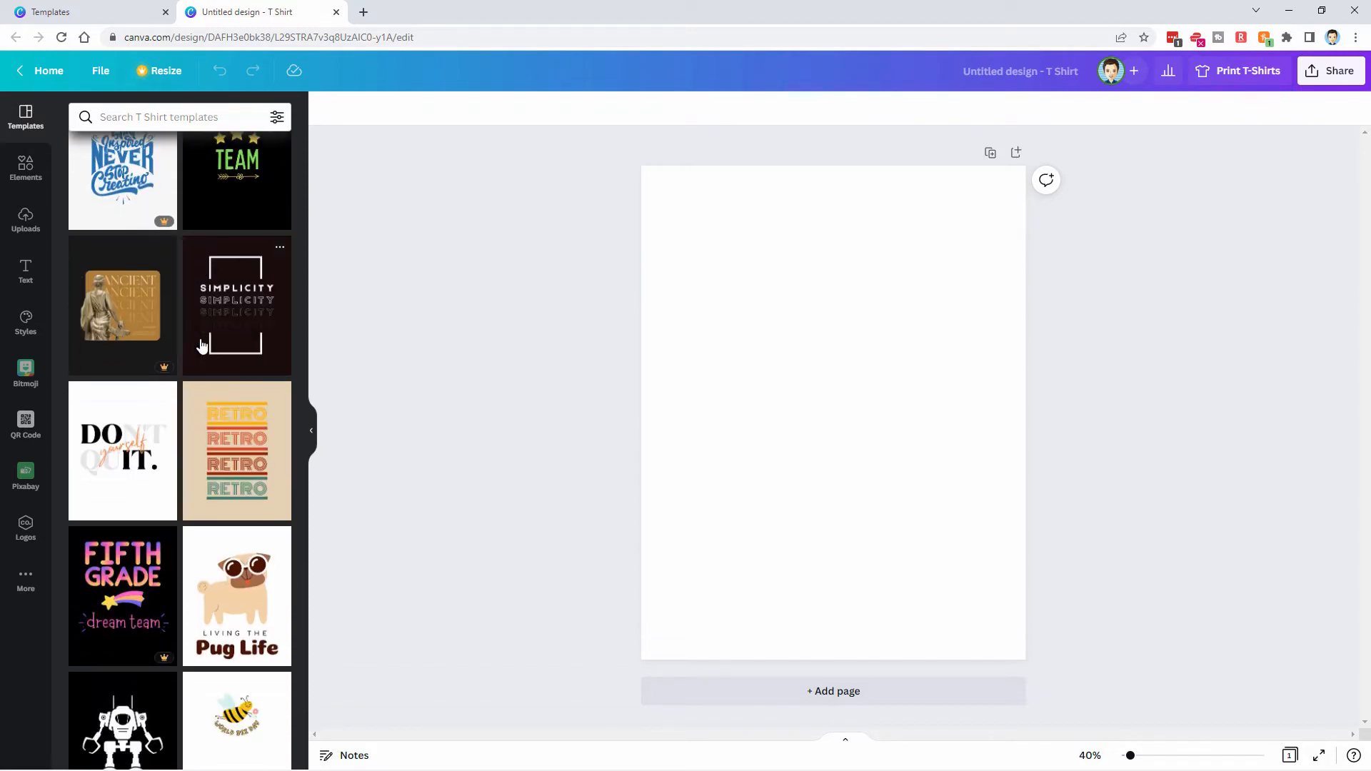
scroll(228, 357, down, 3)
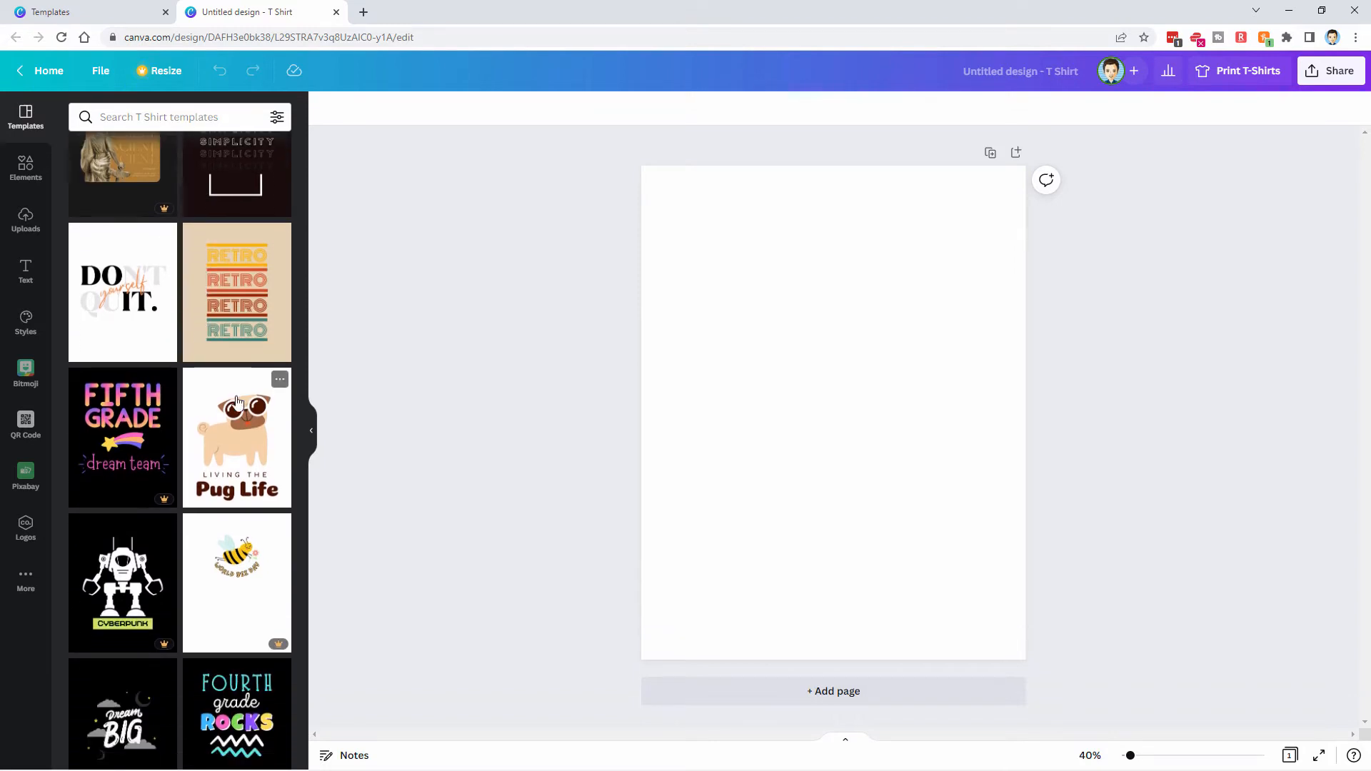
scroll(222, 388, down, 5)
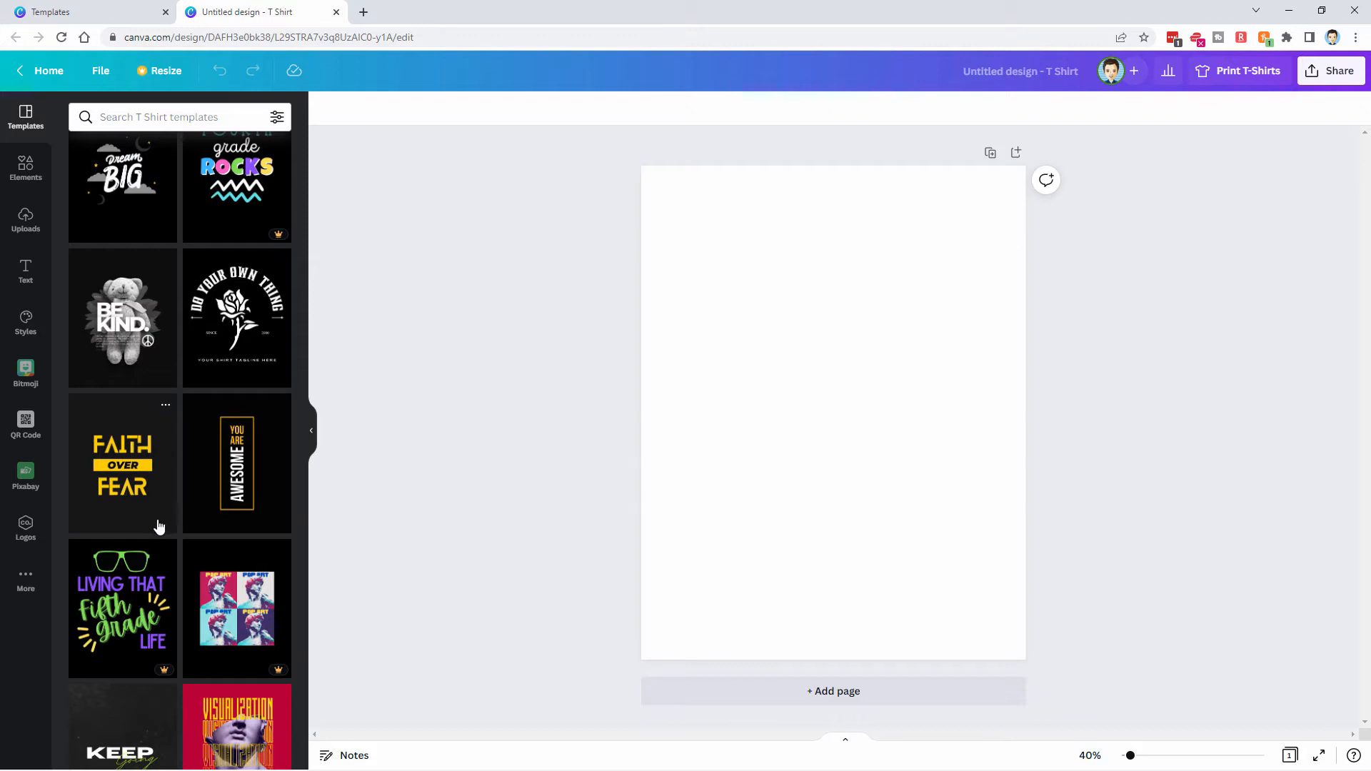
click(133, 482)
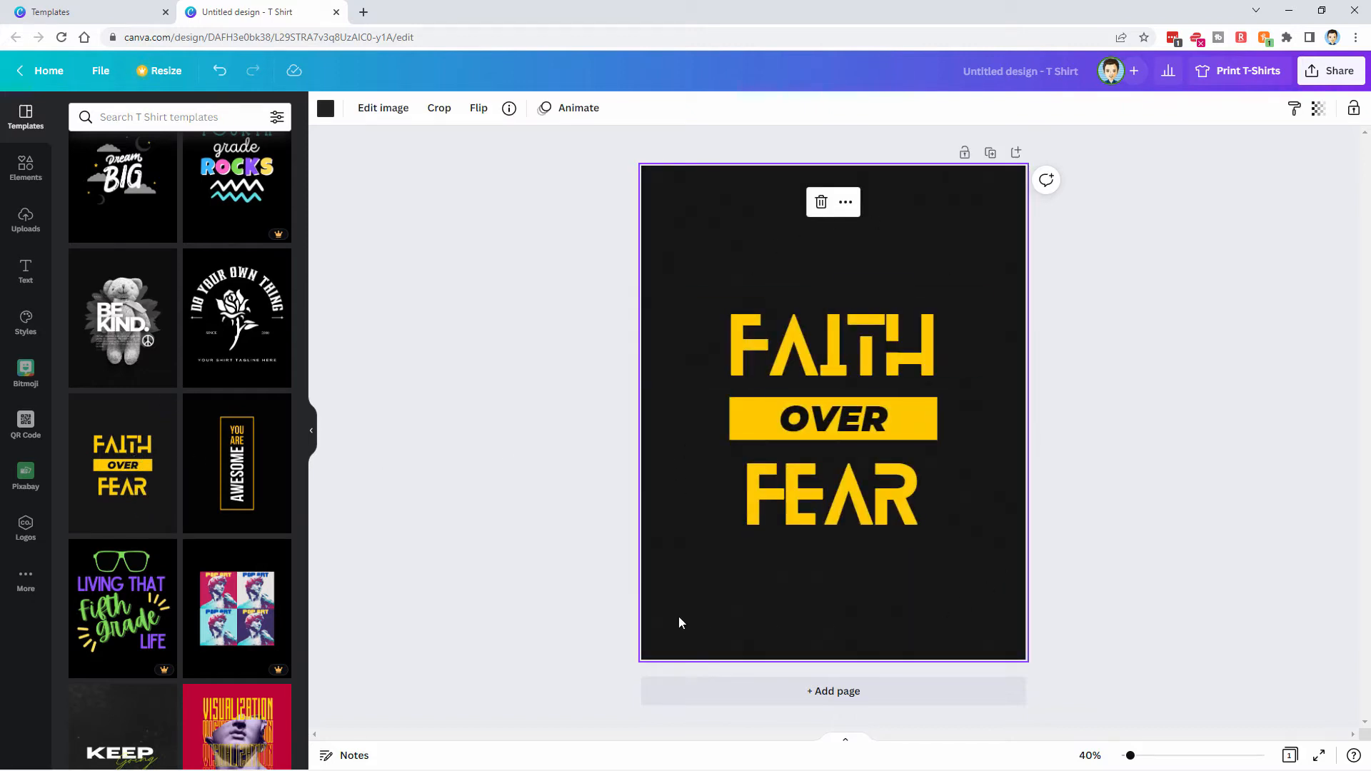
Look through the available Styles, Text, Uploads, Elements and Pixabay resources for the design
click(312, 437)
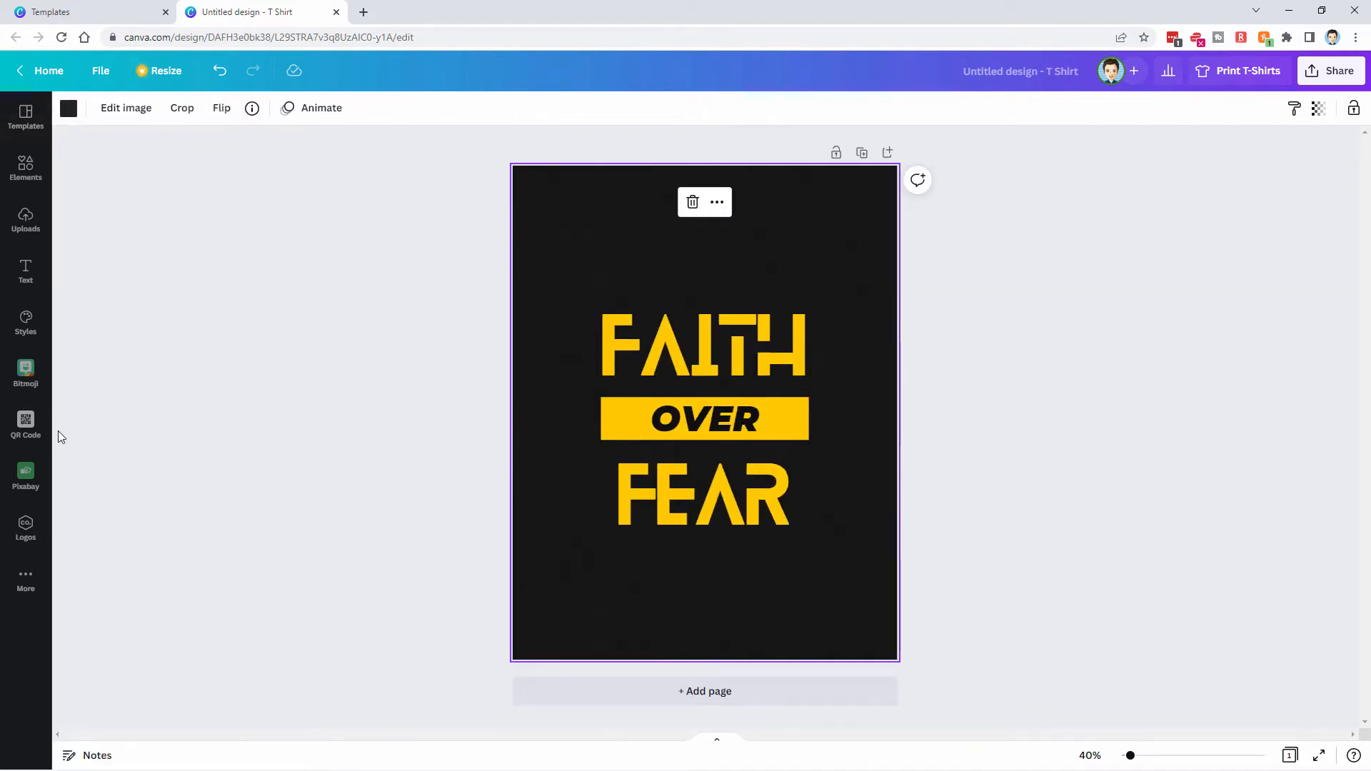
click(25, 370)
click(25, 325)
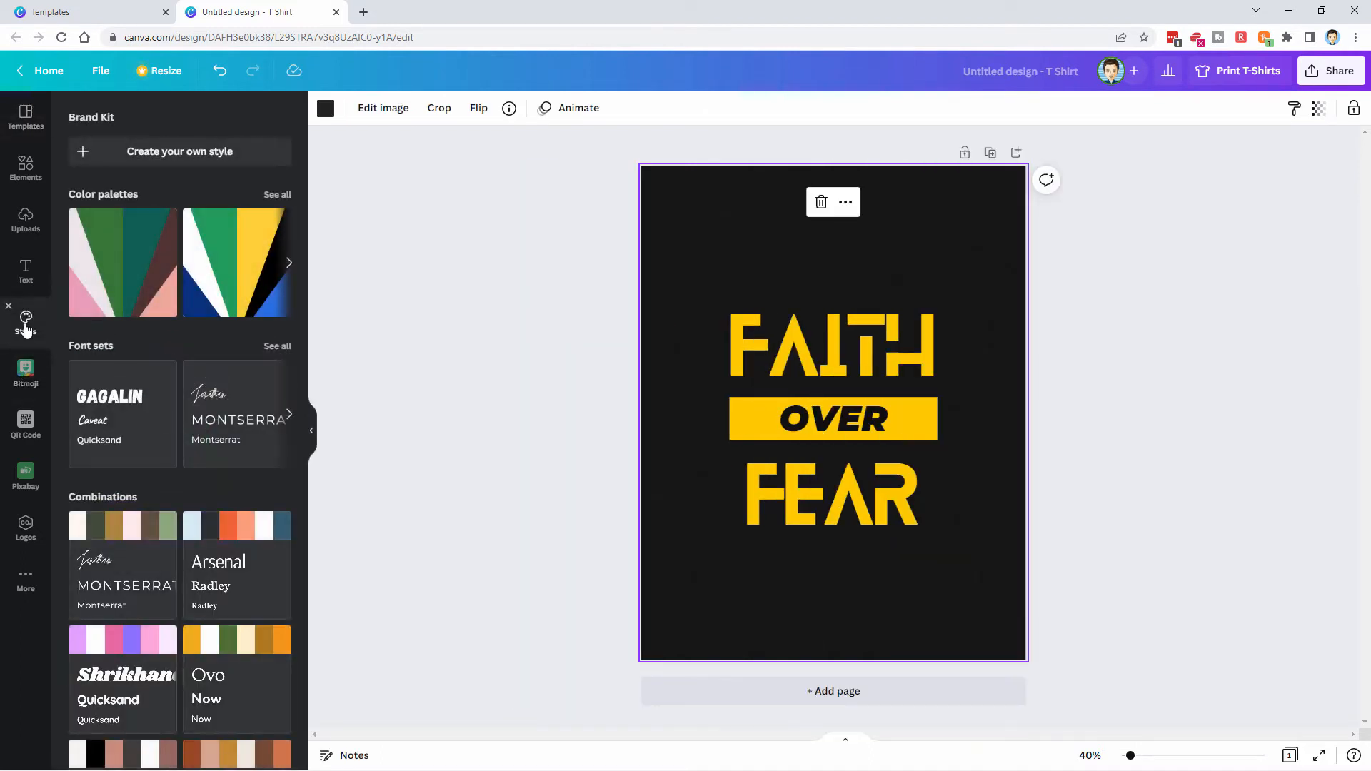
click(25, 271)
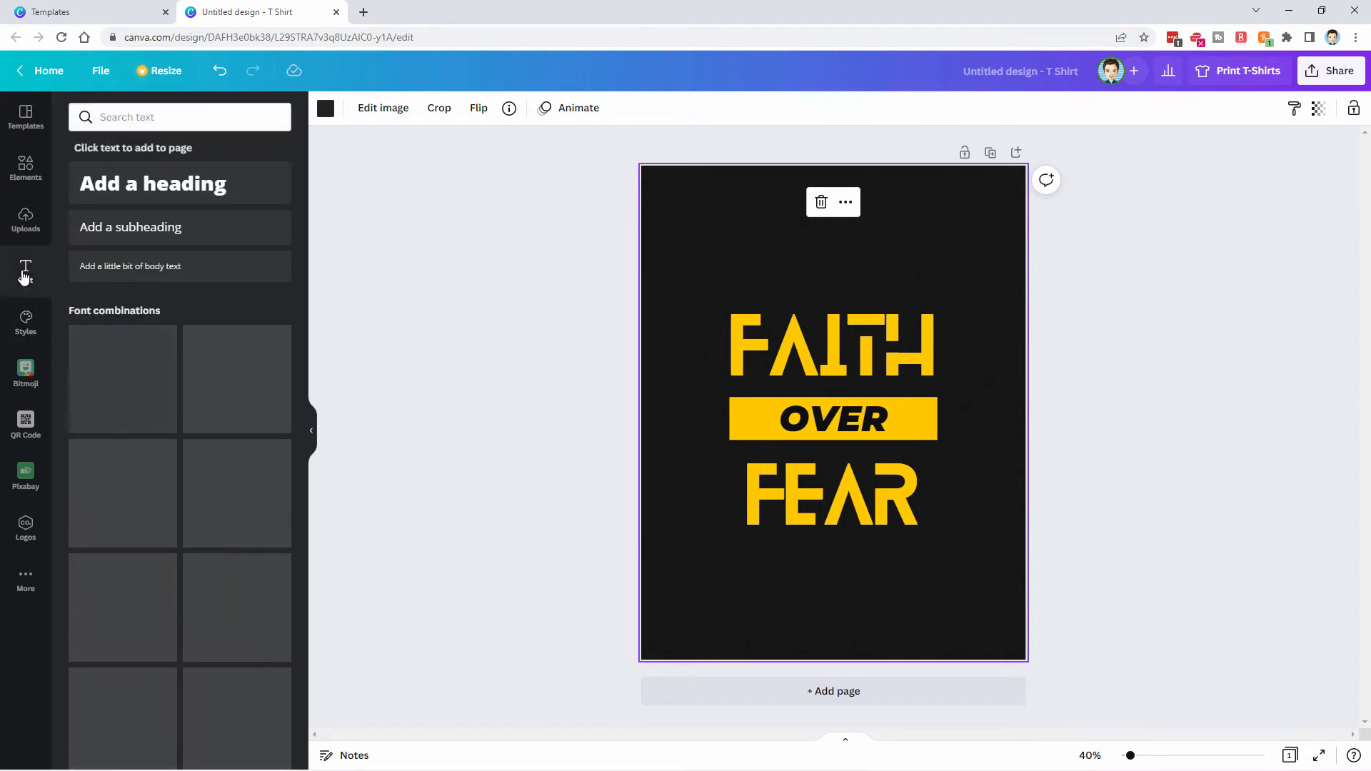
click(25, 226)
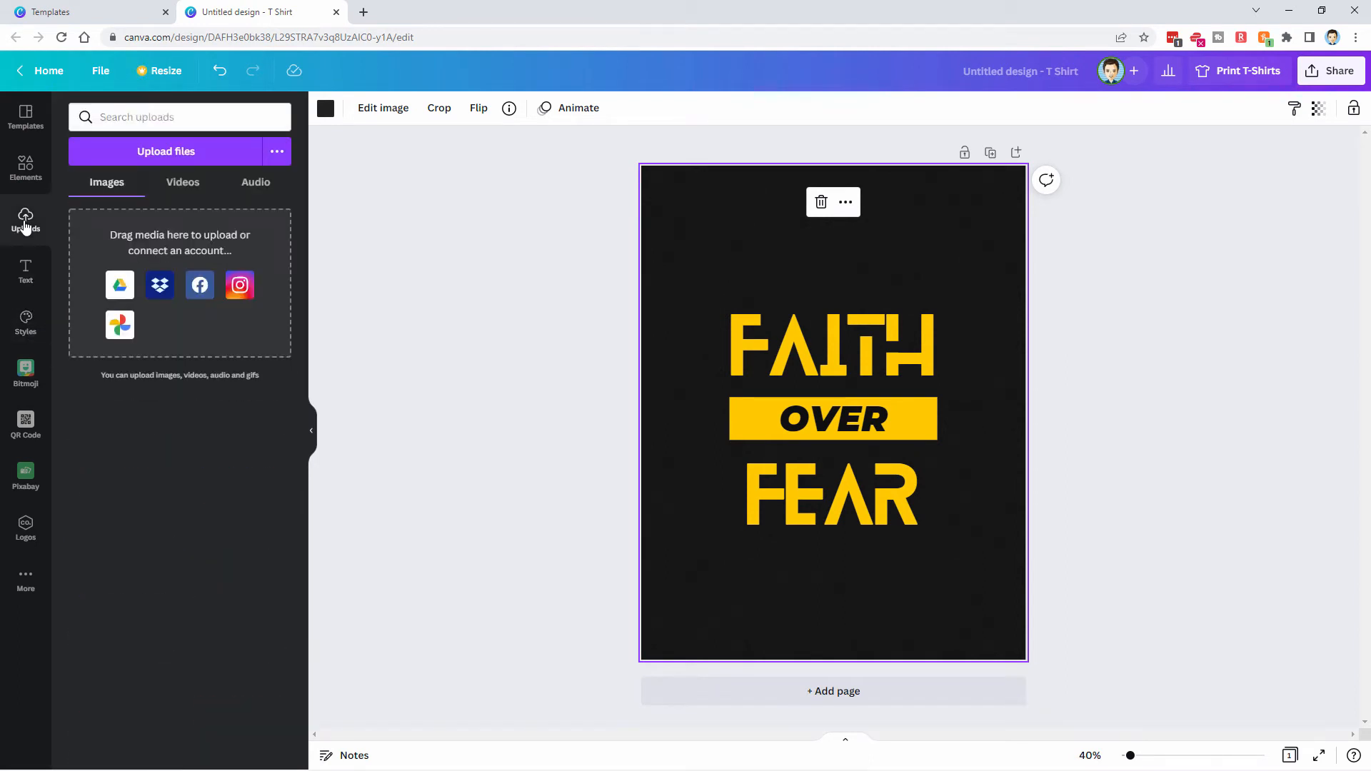
click(25, 172)
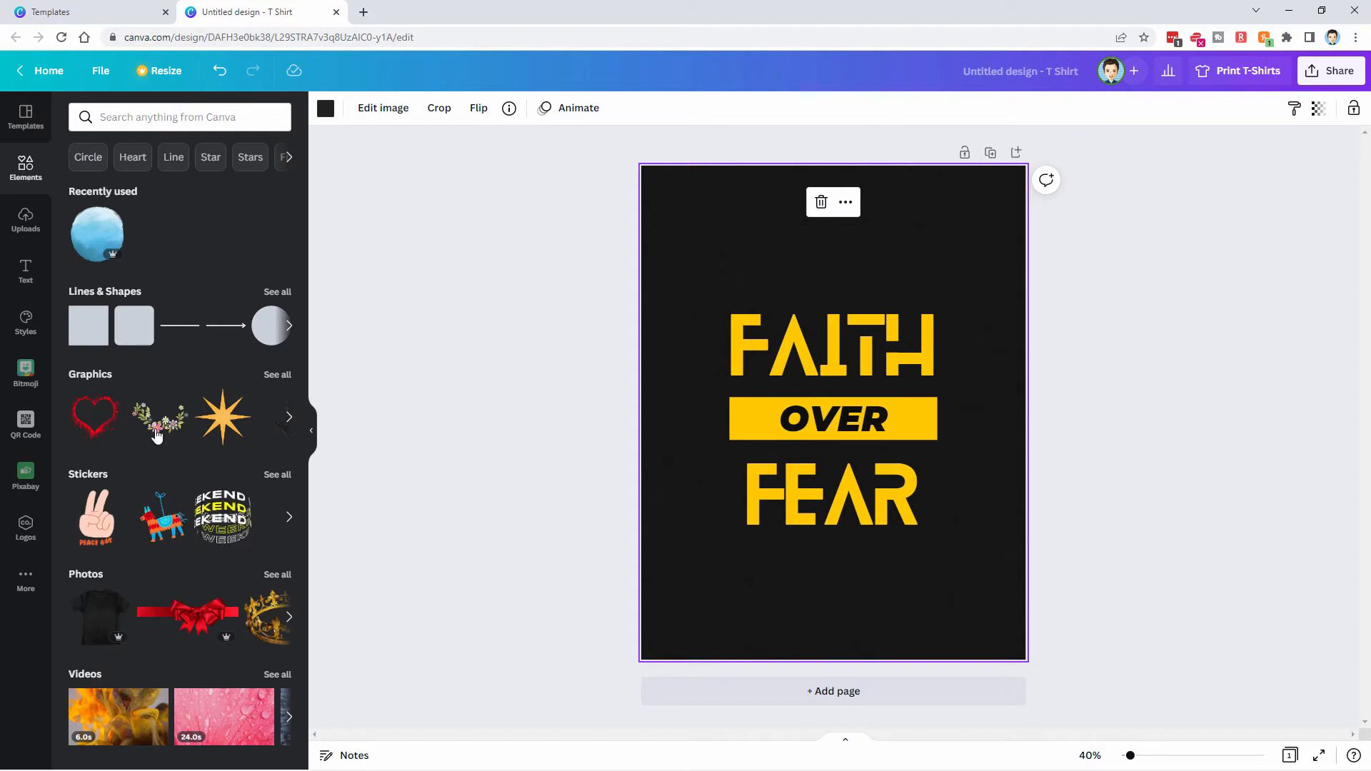
click(25, 473)
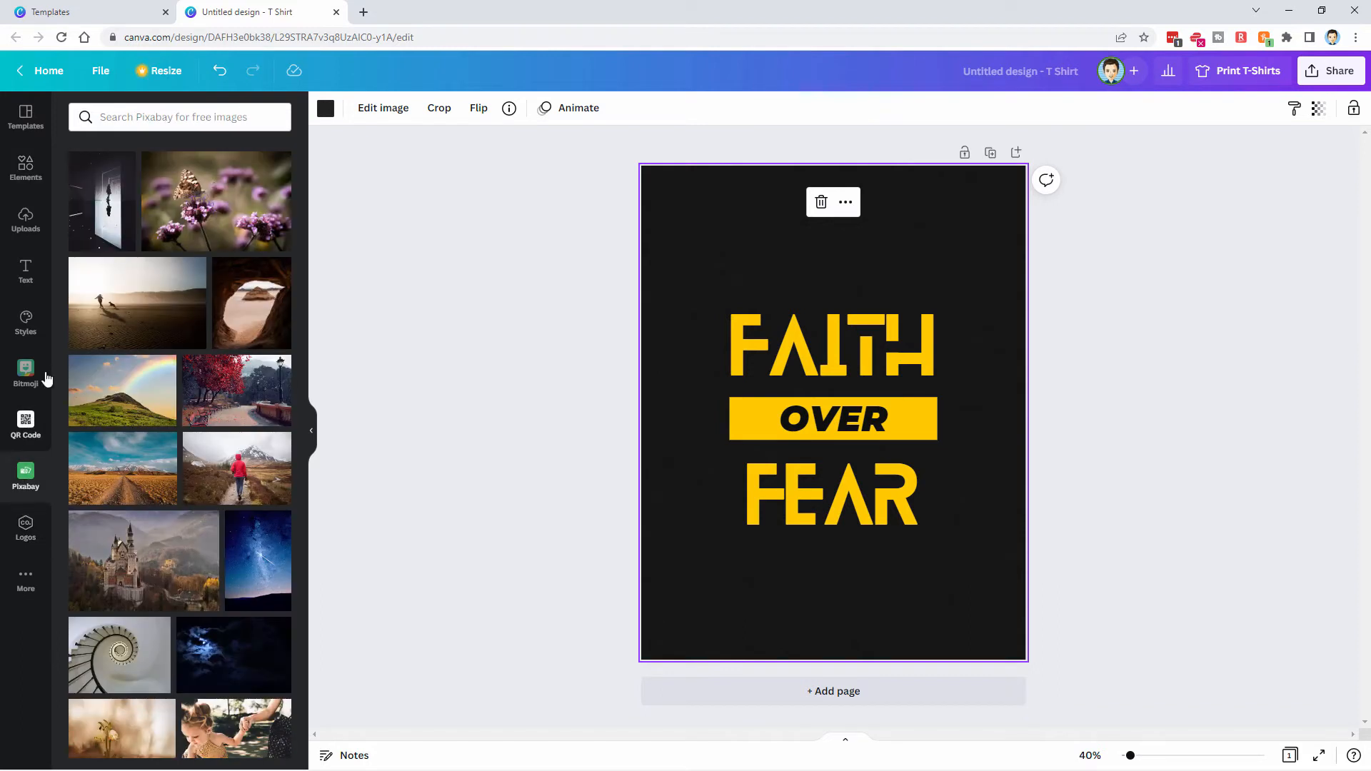
click(311, 431)
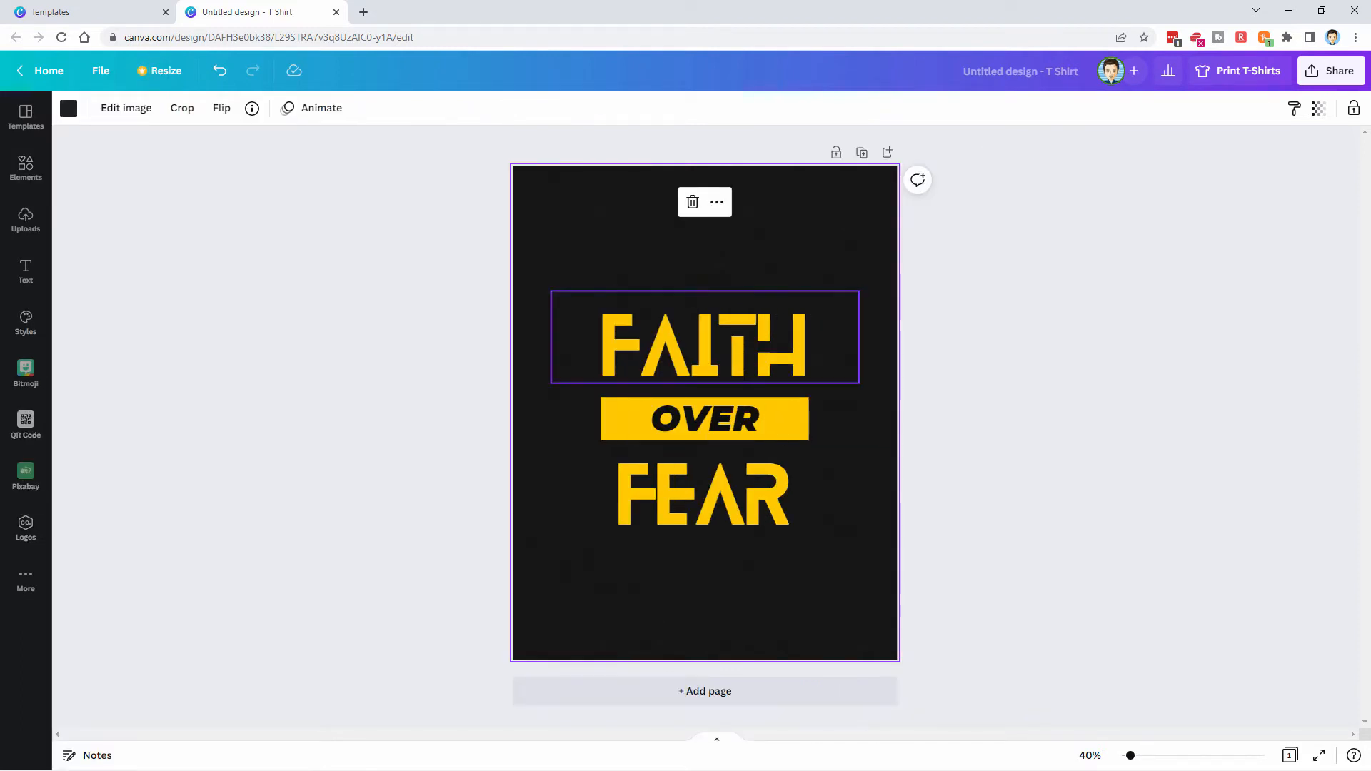
Replace the word "FAITH" with "SAVE" and the word "OVER" in the yellow bar with "THE"
click(704, 350)
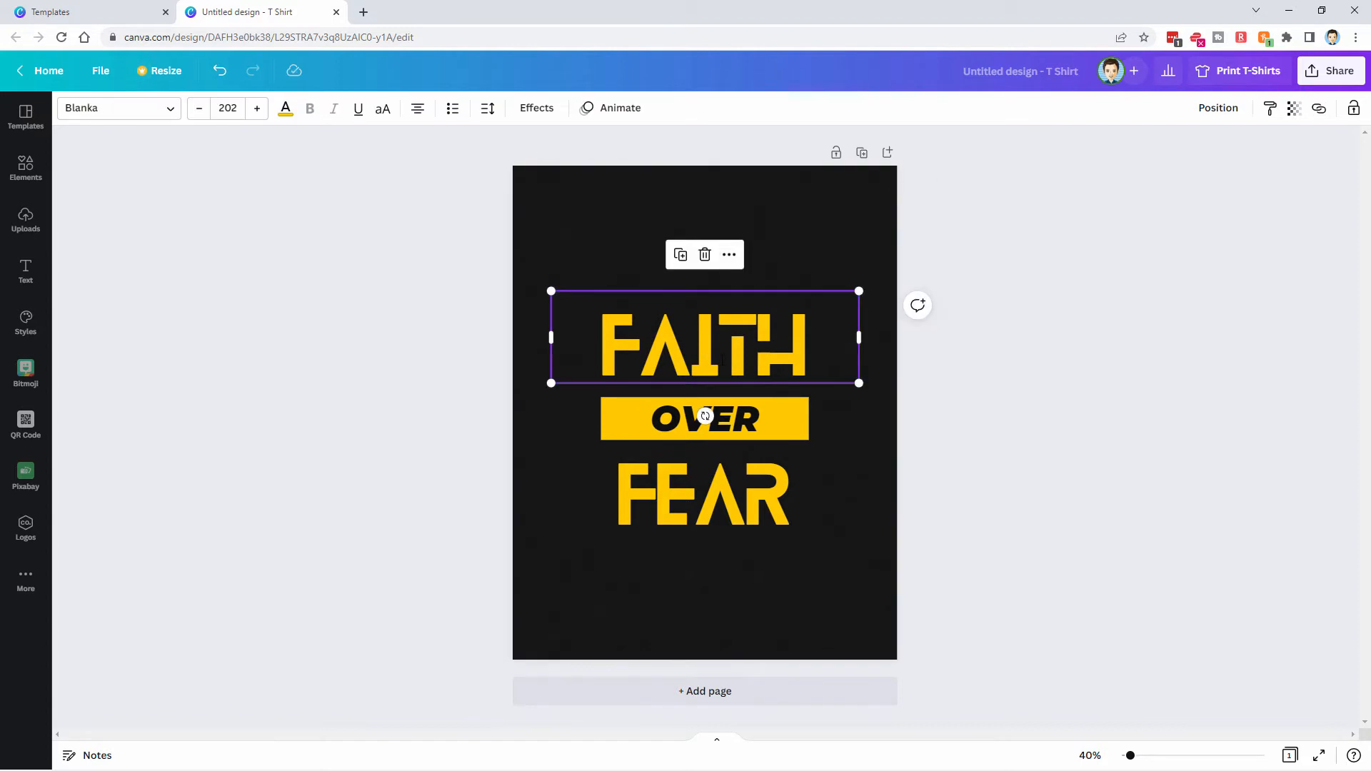
click(705, 351)
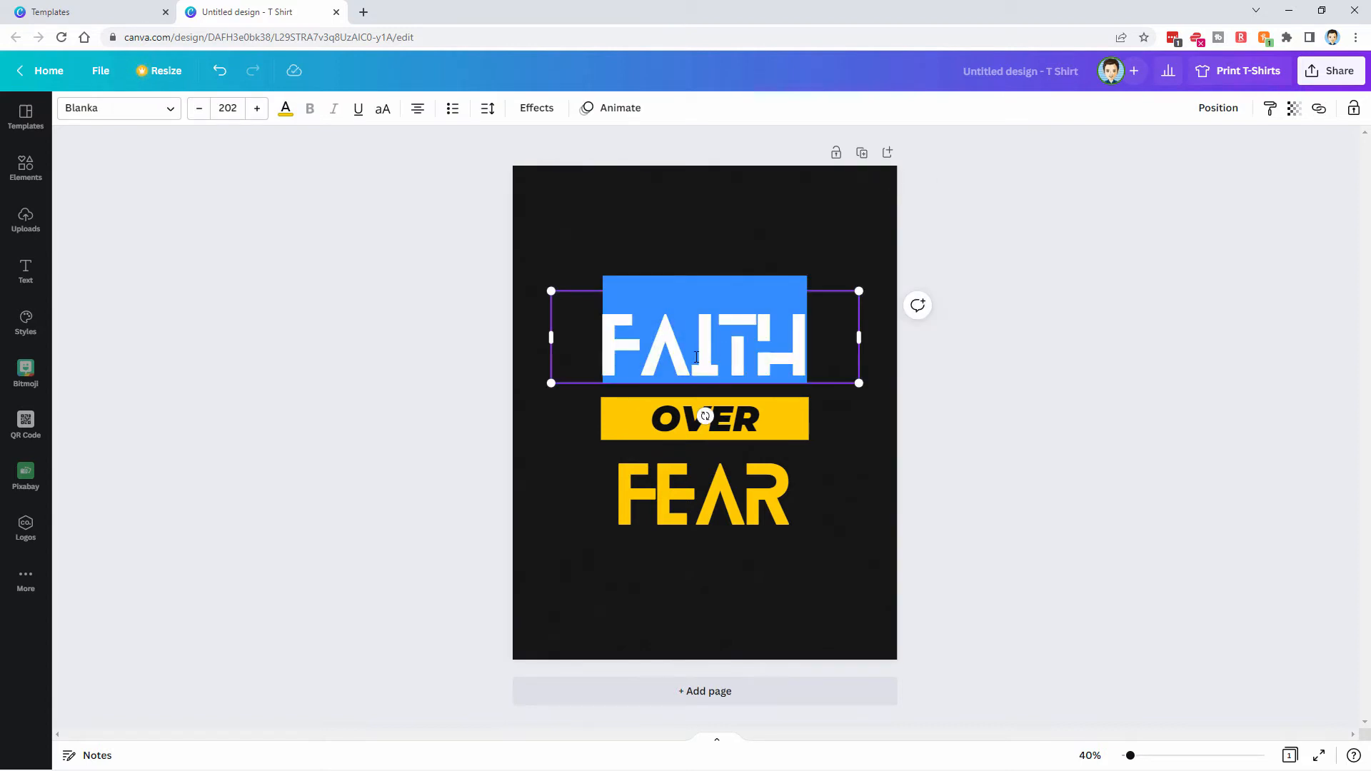
text(SAVE)
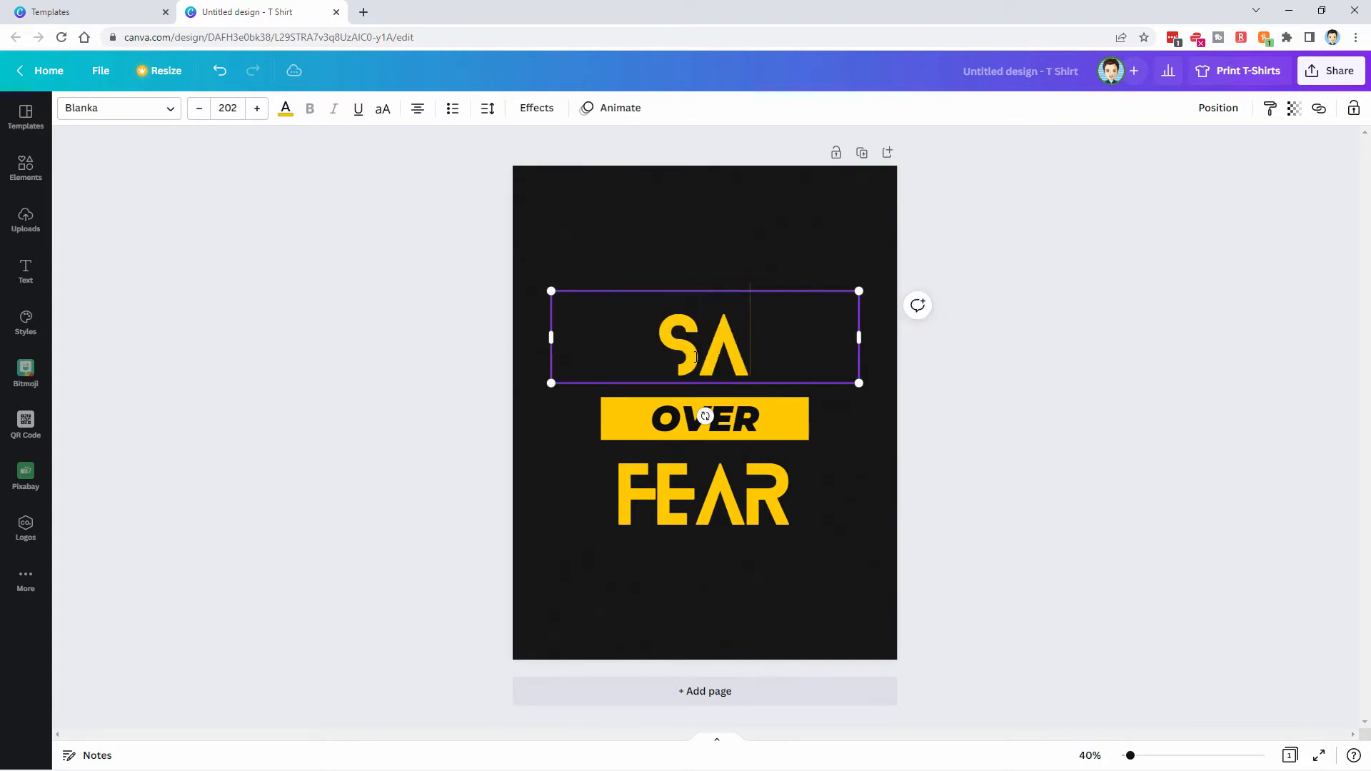
double_click(685, 421)
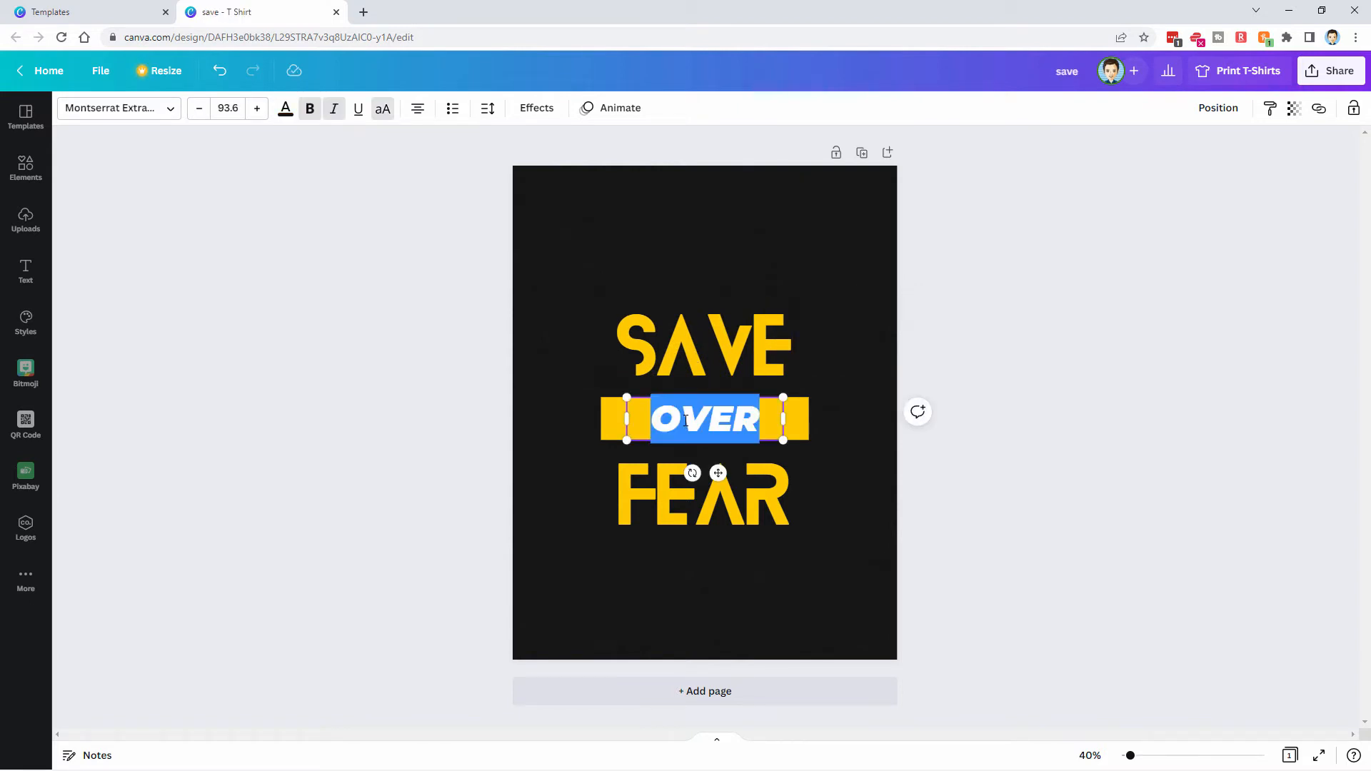
text(THE)
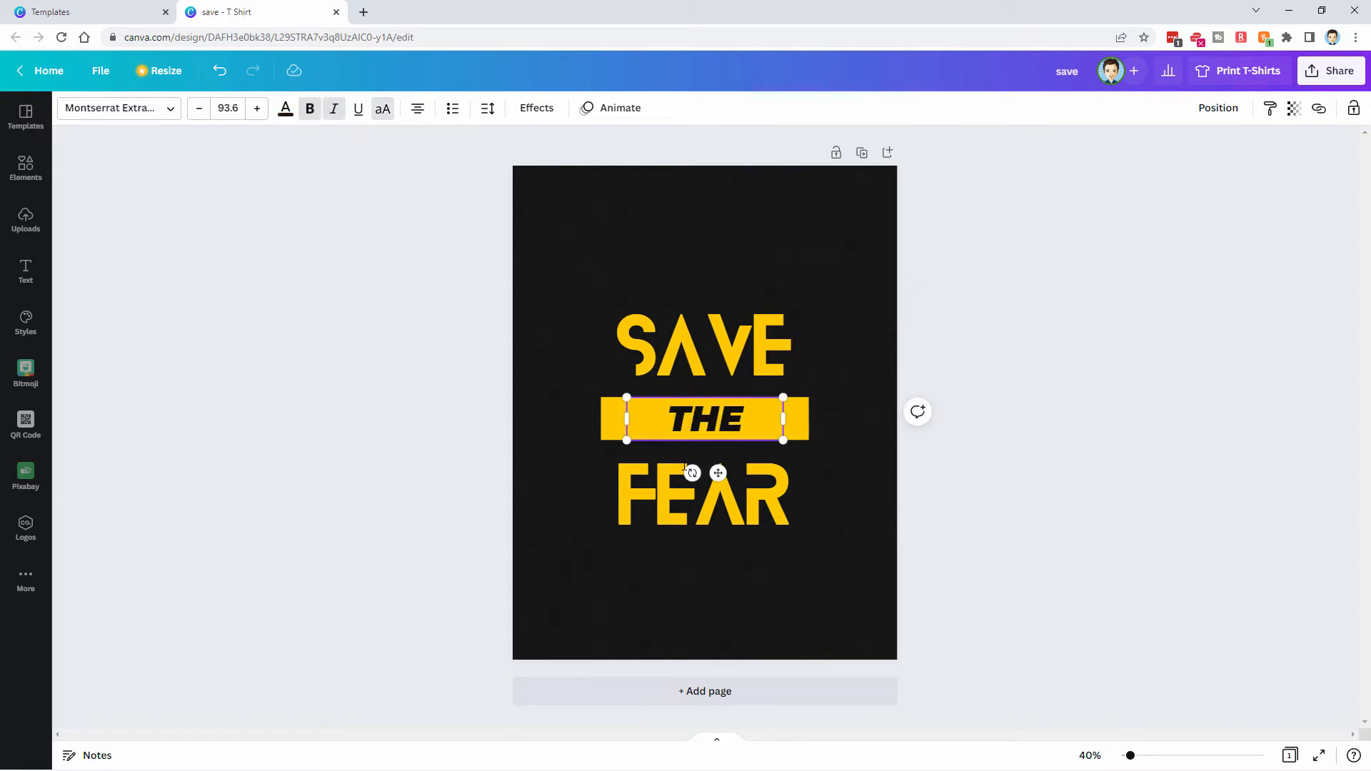
Replace the word "FEAR" with "OCEANS" and widen its text box on both sides to fit the word on one line
double_click(687, 492)
text(OCEANS)
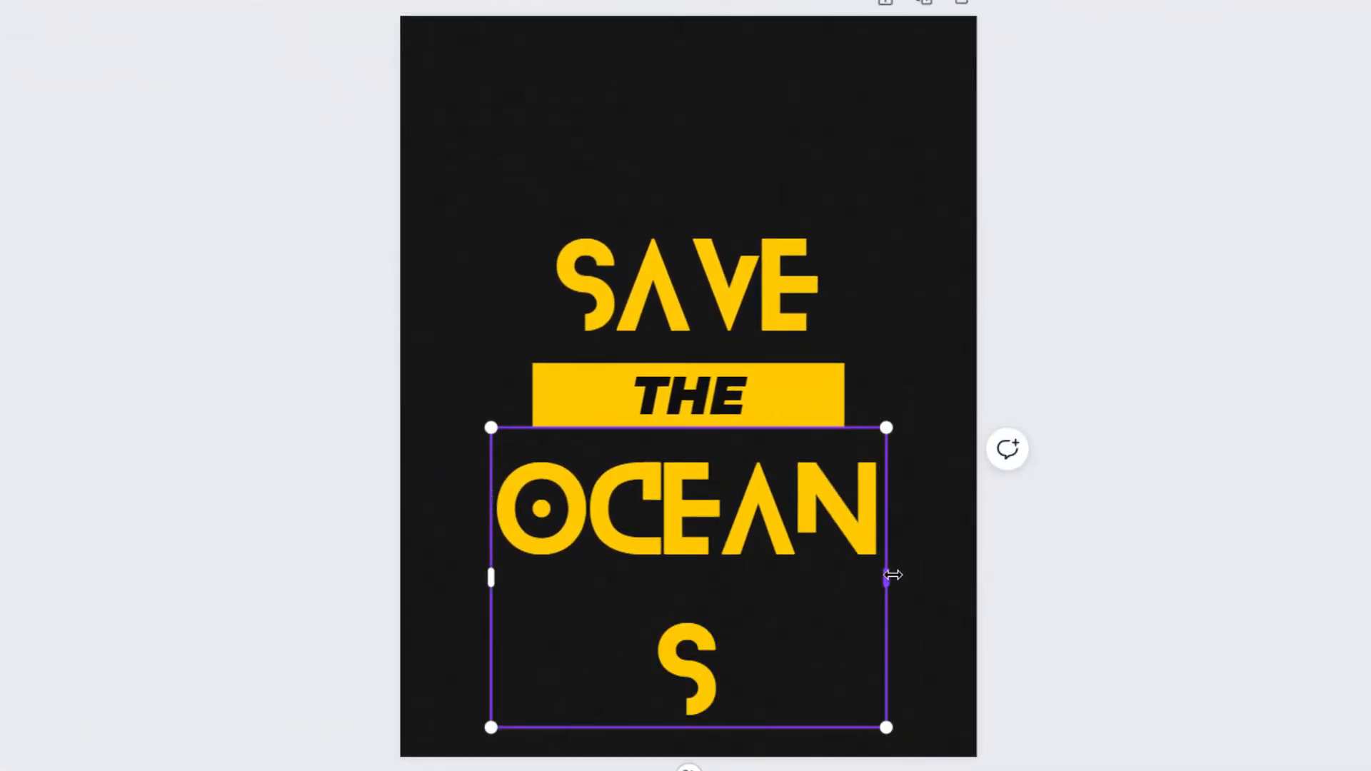
drag(893, 575, 930, 573)
drag(485, 575, 470, 569)
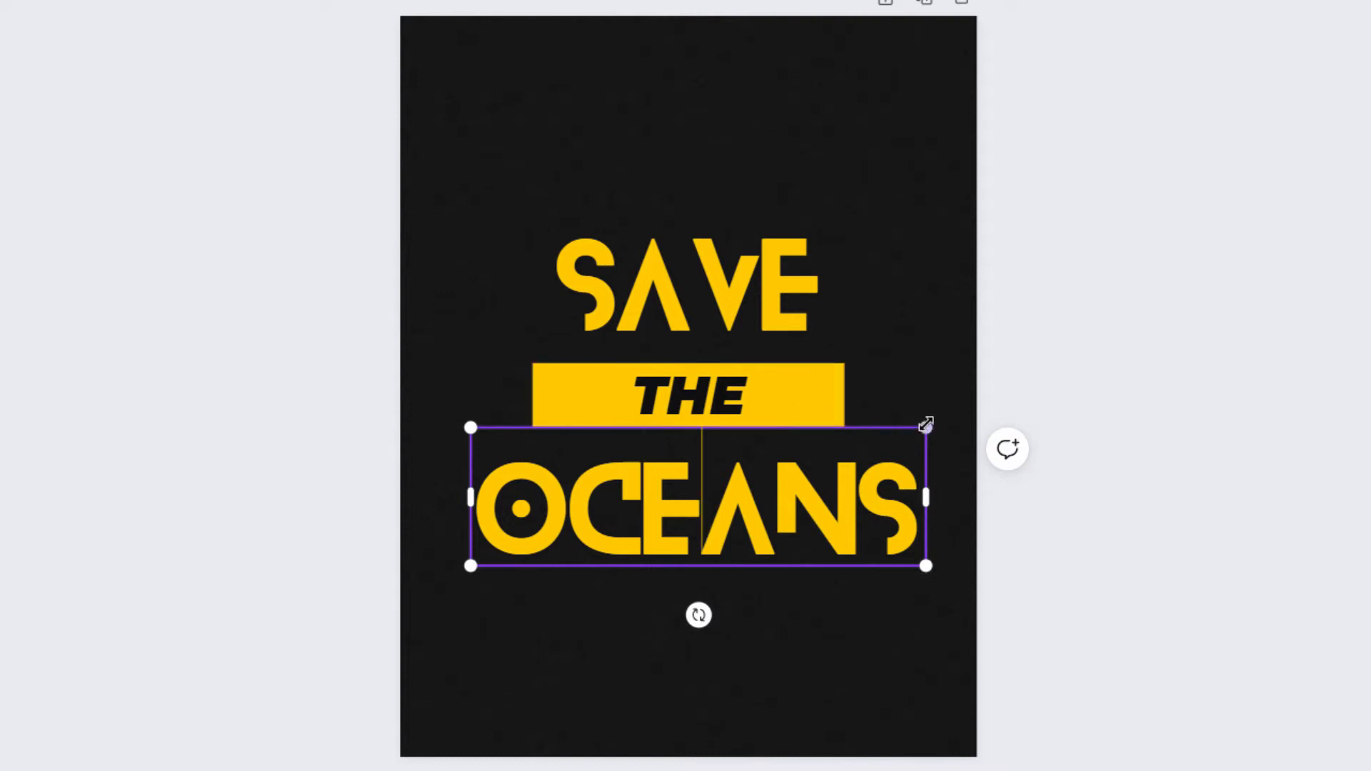
Scale "OCEANS" down to the width of the yellow bar and move it up closer beneath the bar
drag(927, 426, 845, 453)
drag(472, 452, 559, 500)
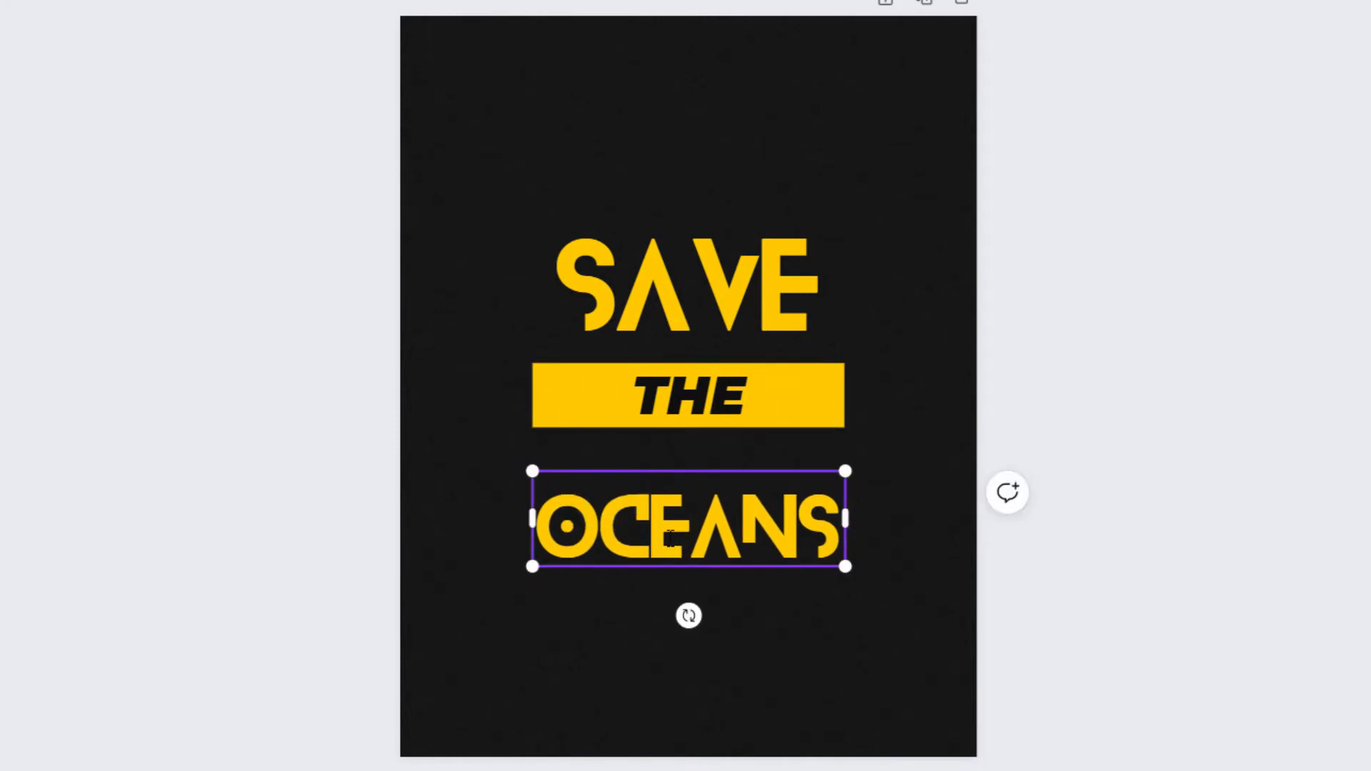
click(1096, 572)
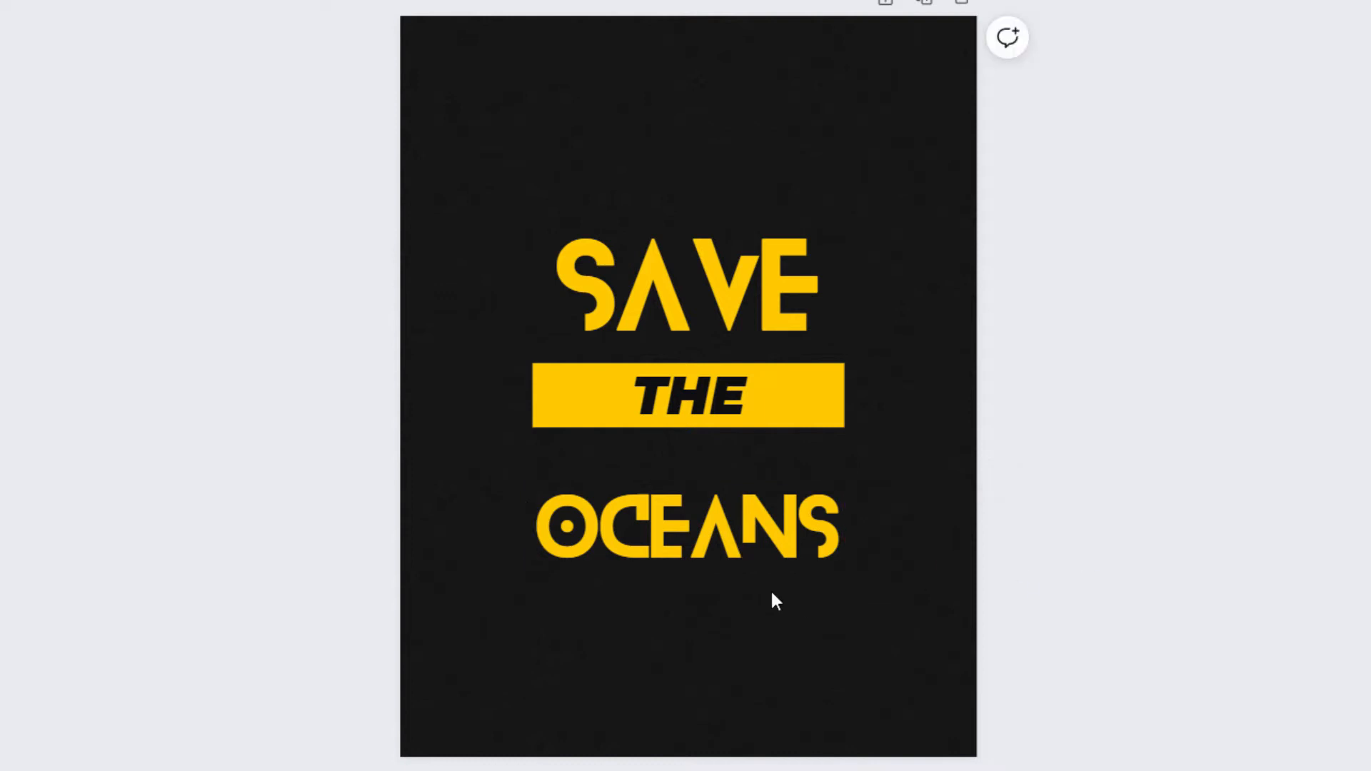
click(723, 544)
key(shift+Up)
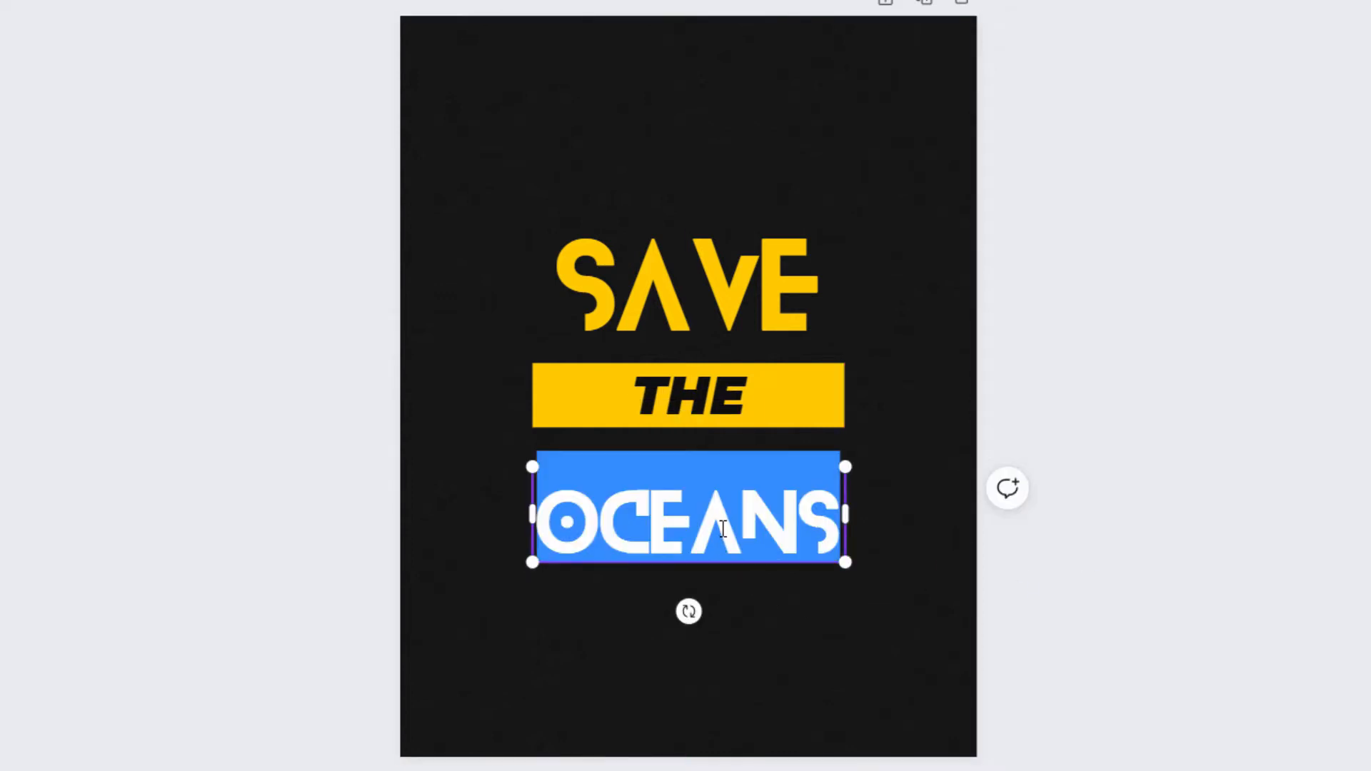
mouse_move(723, 529)
mouse_down()
mouse_move(733, 564)
mouse_move(741, 538)
mouse_up()
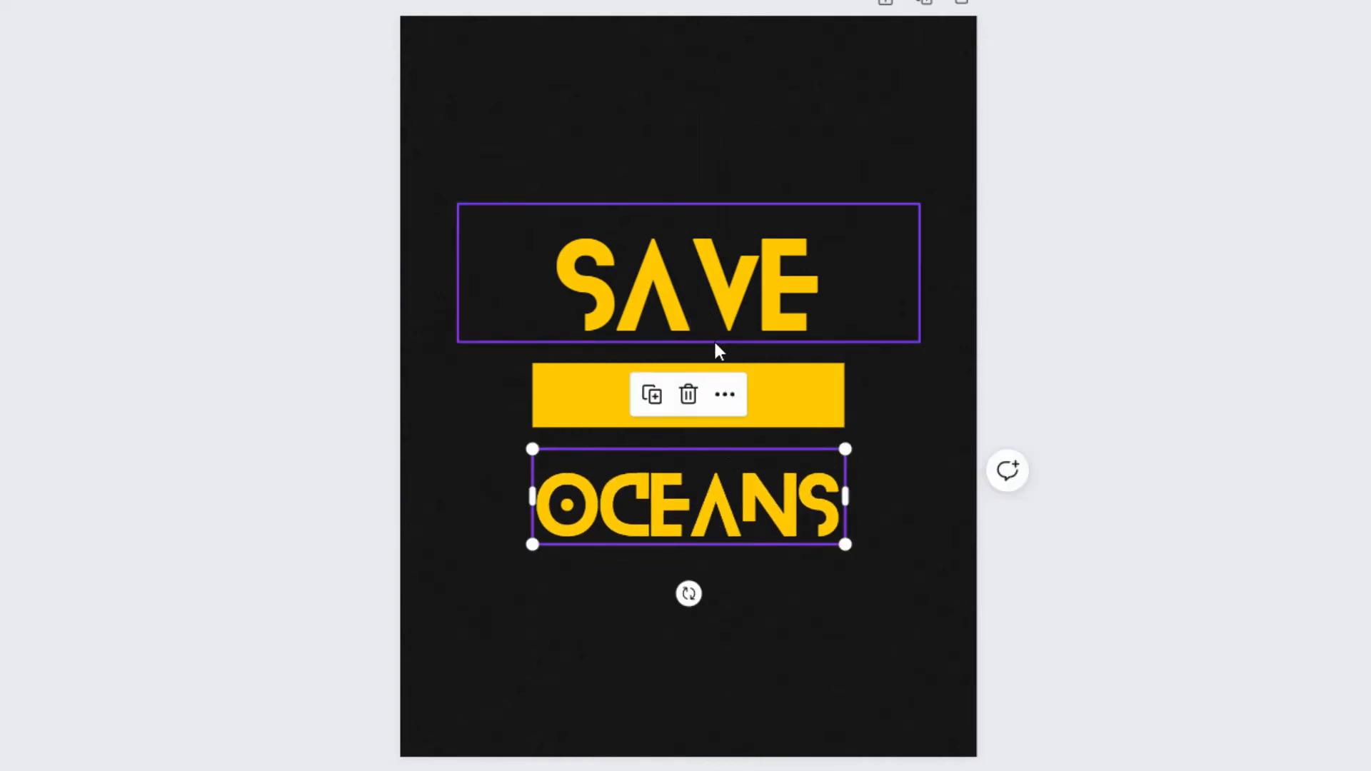
mouse_move(721, 495)
mouse_down()
mouse_move(722, 527)
mouse_move(721, 495)
mouse_up()
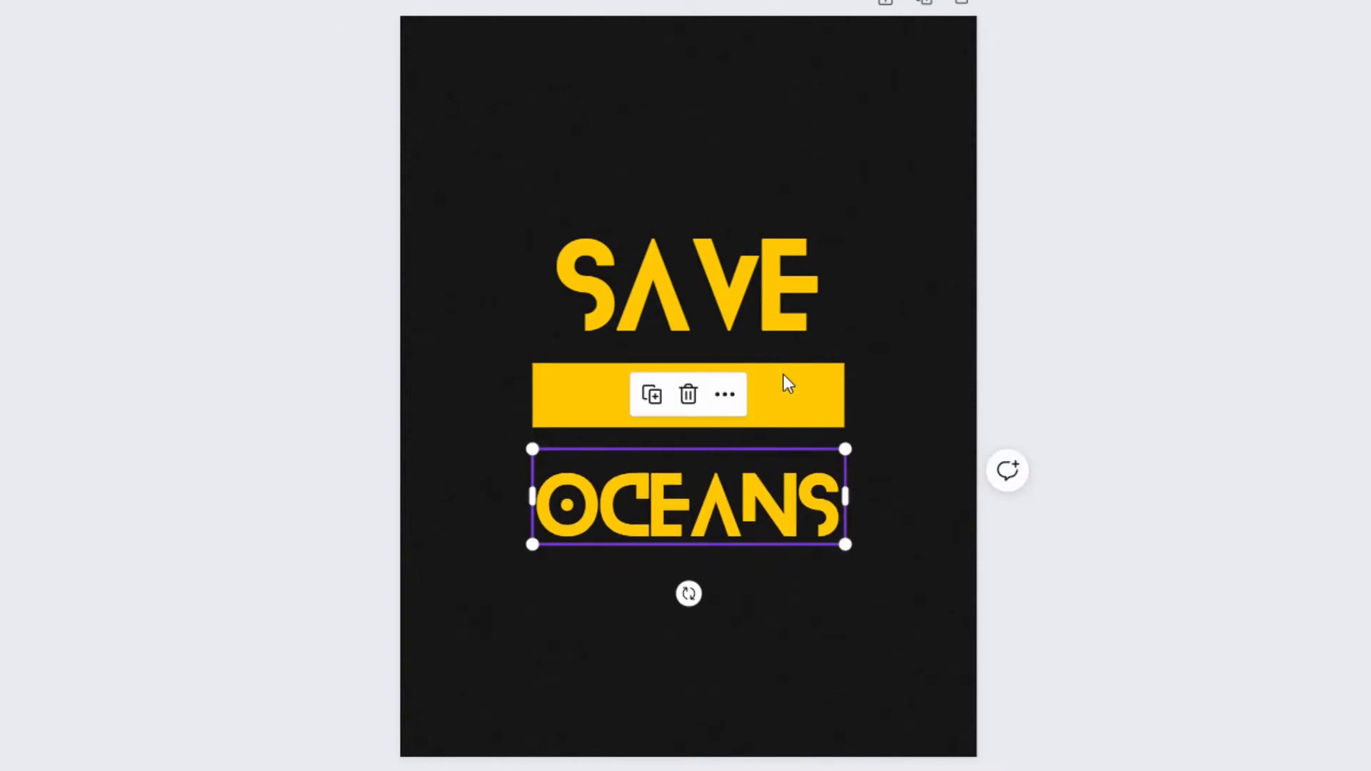
Narrow the "SAVE" text box to fit the word, center it above the yellow bar and enlarge it to match the bar's width
click(722, 310)
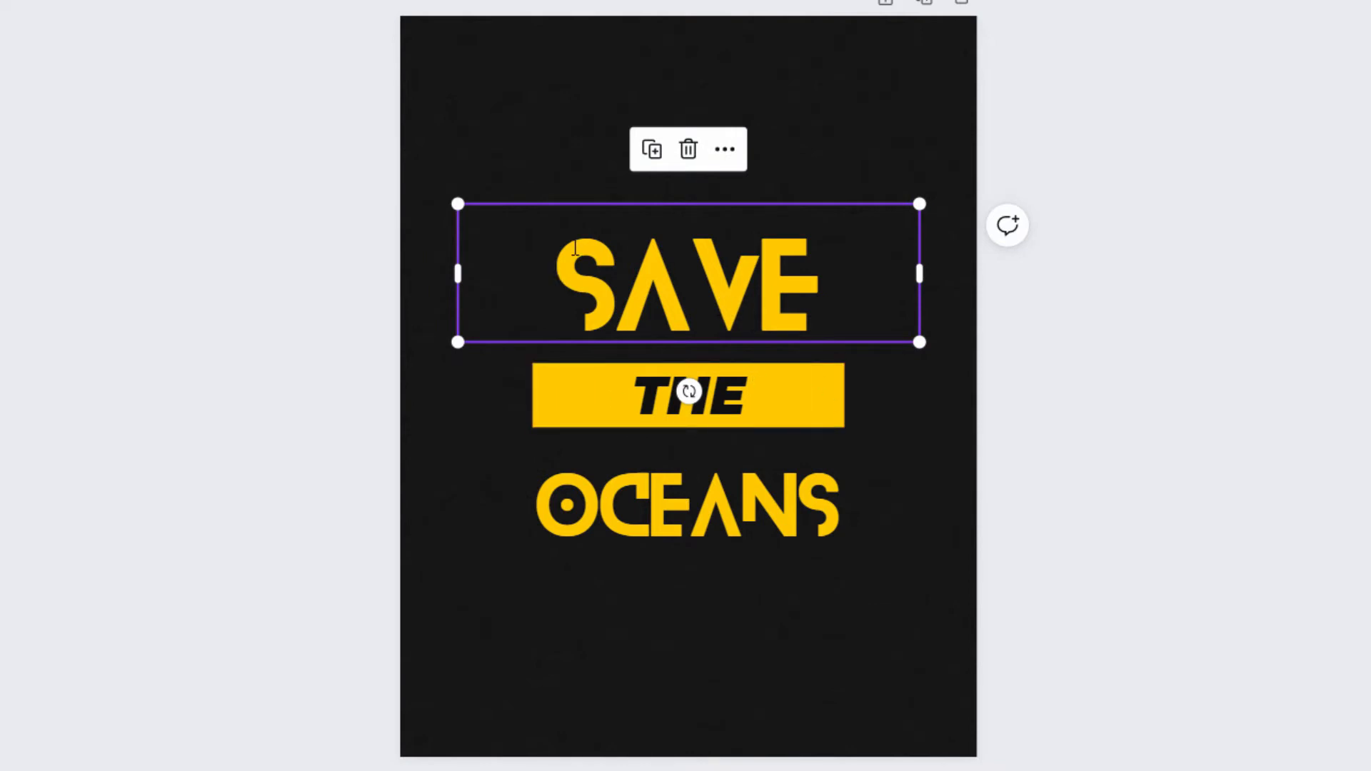
drag(458, 273, 651, 278)
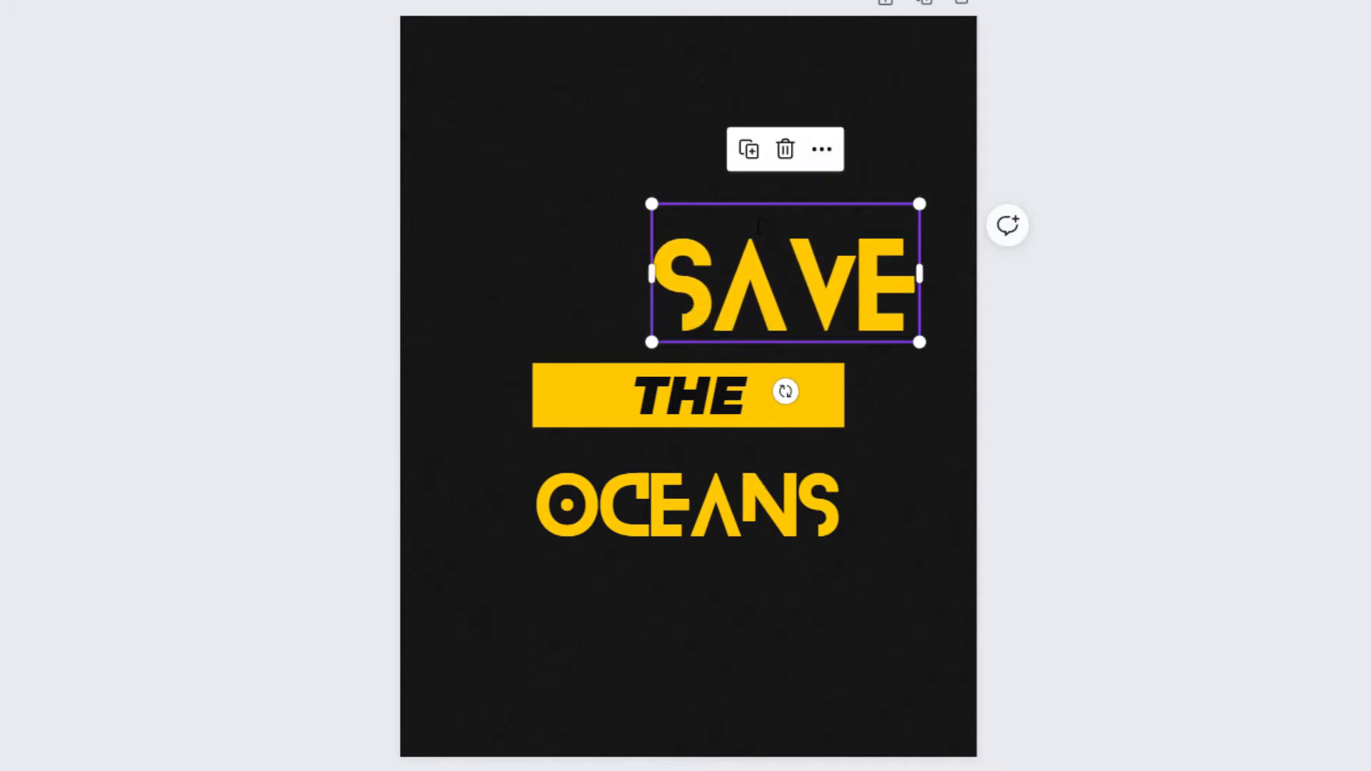
drag(769, 300, 671, 302)
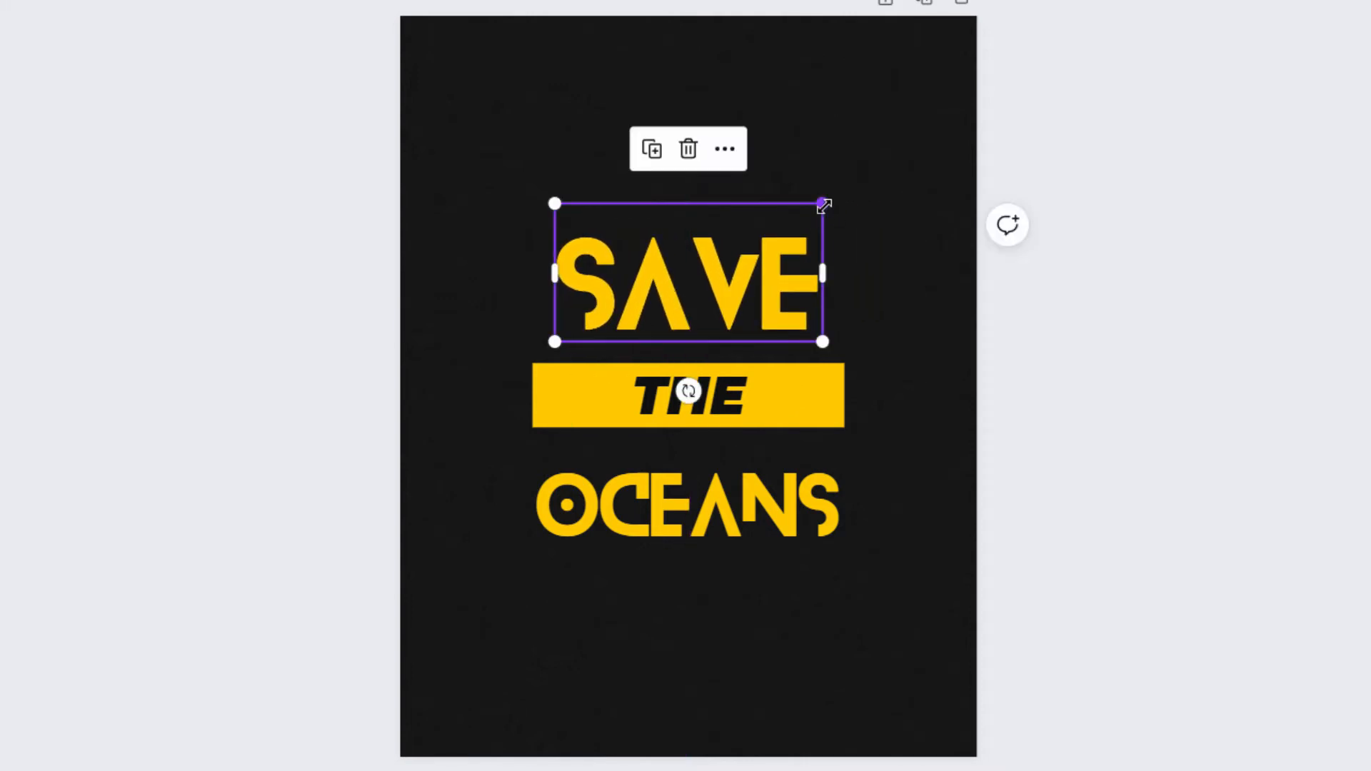
drag(825, 204, 845, 191)
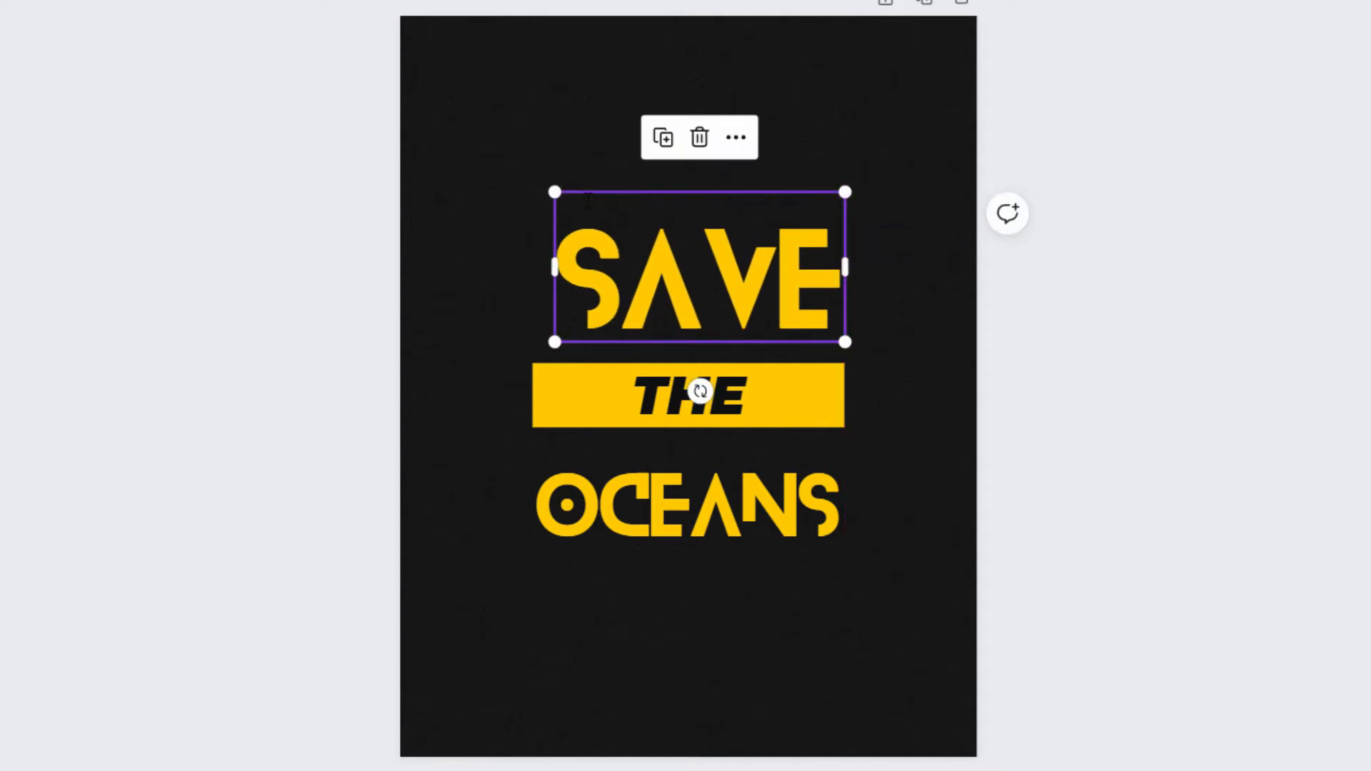
drag(554, 192, 532, 180)
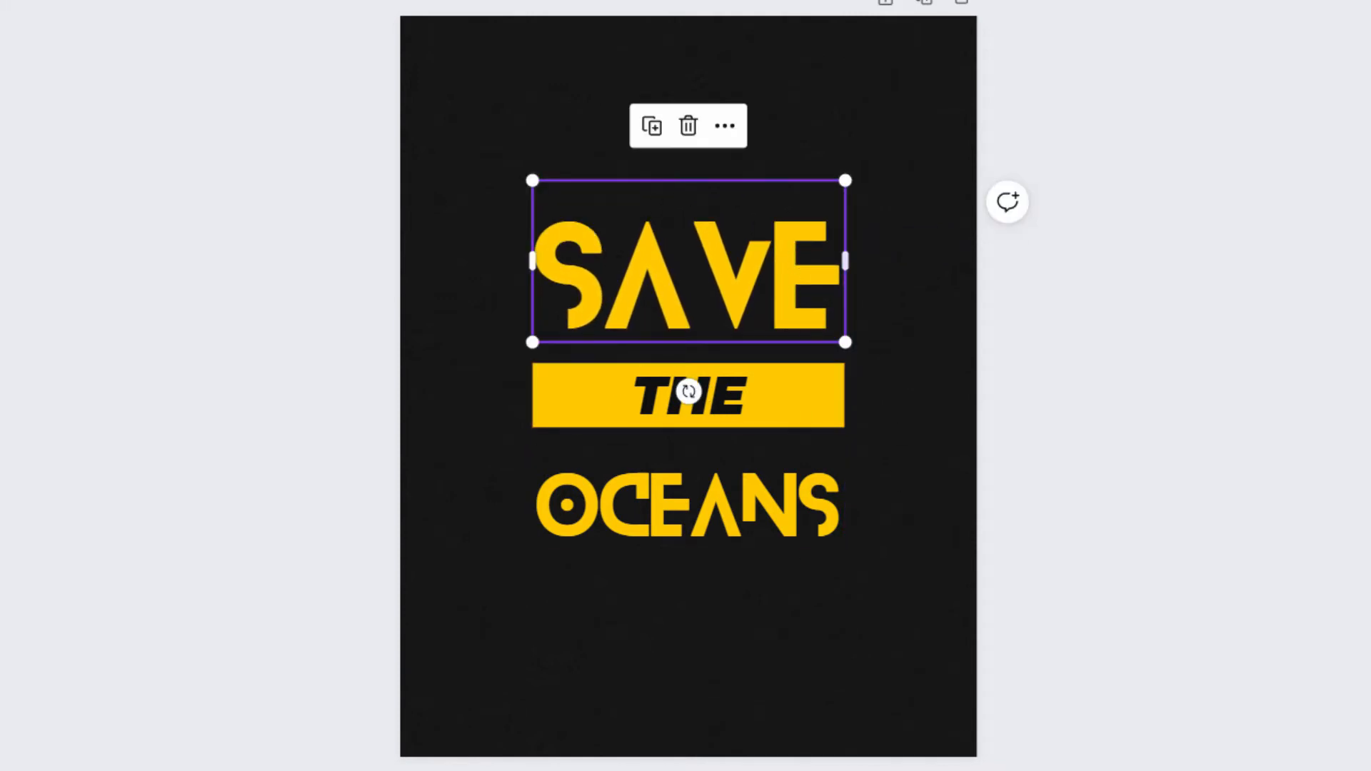
click(762, 289)
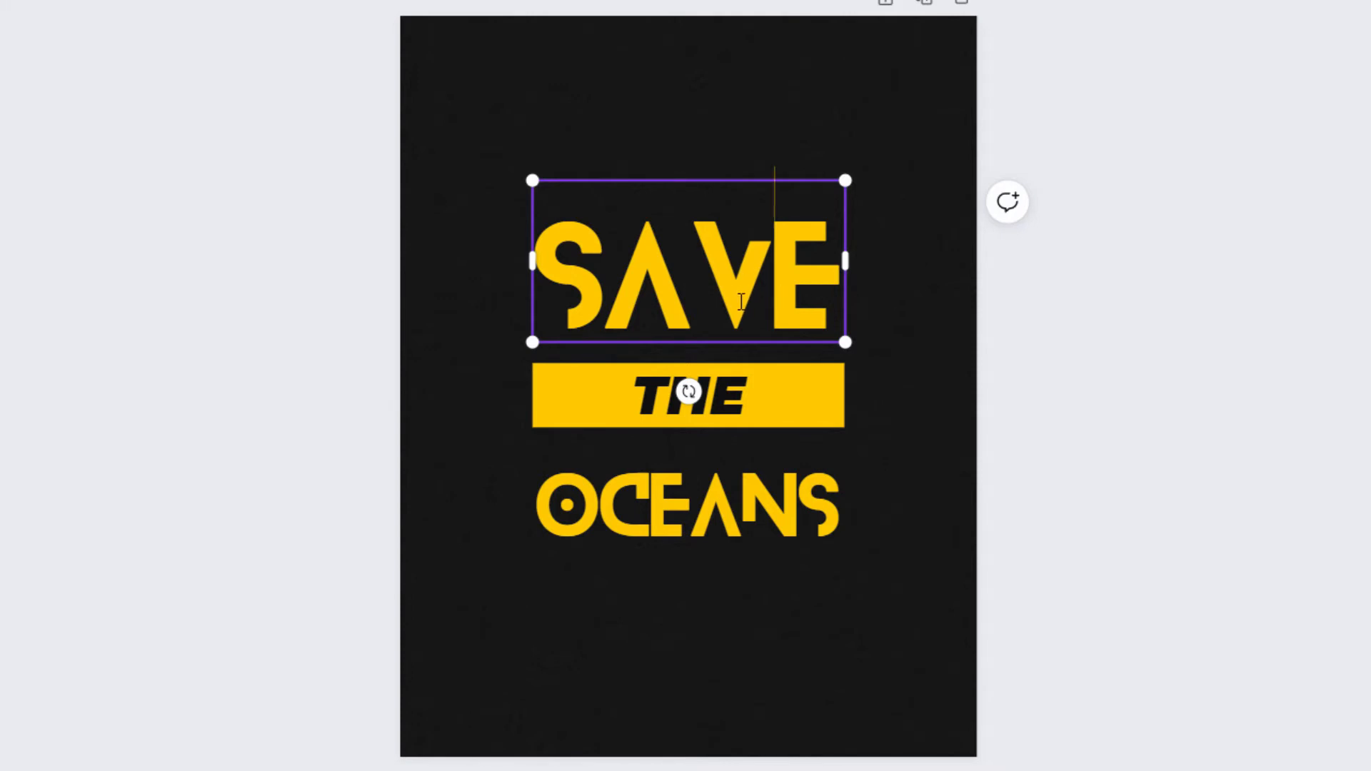
click(716, 311)
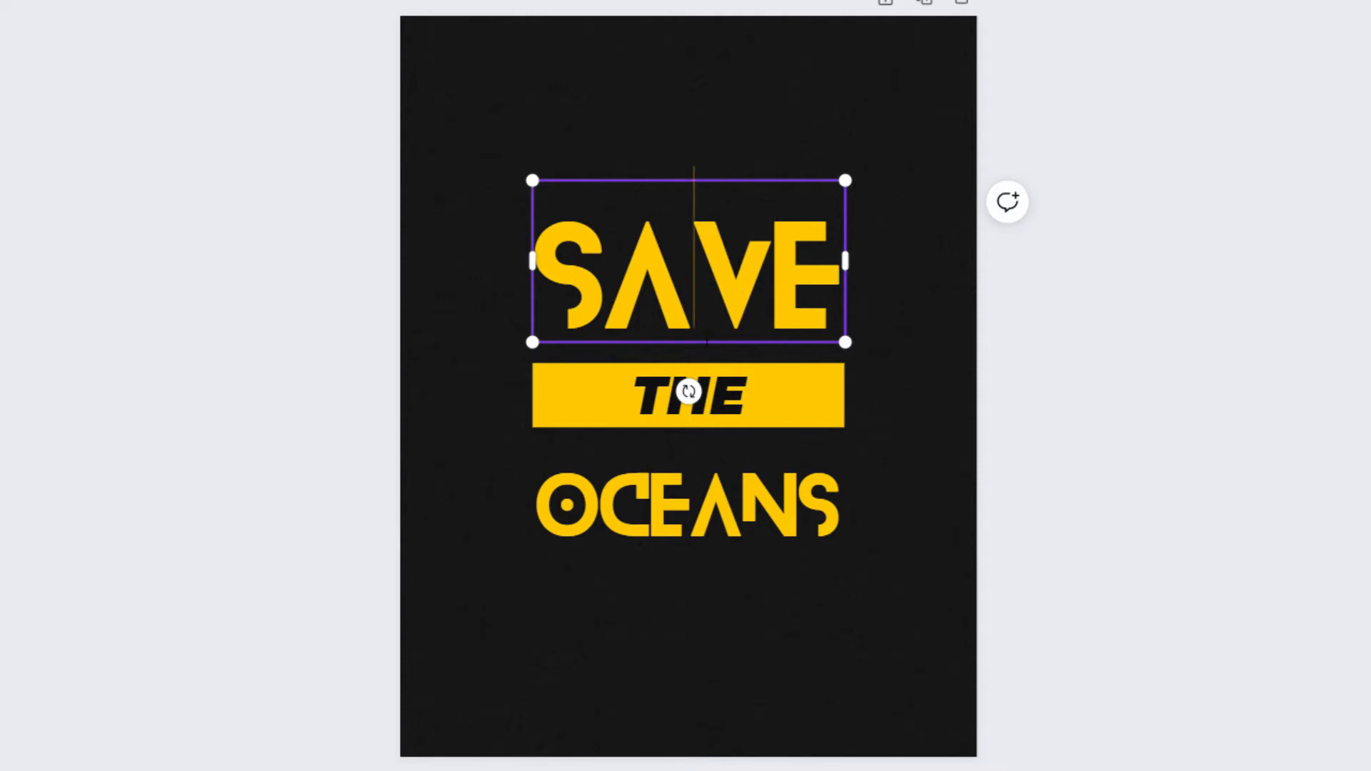
drag(705, 342, 705, 336)
Apply the Hollow text effect to the word "THE" in the yellow bar
click(688, 392)
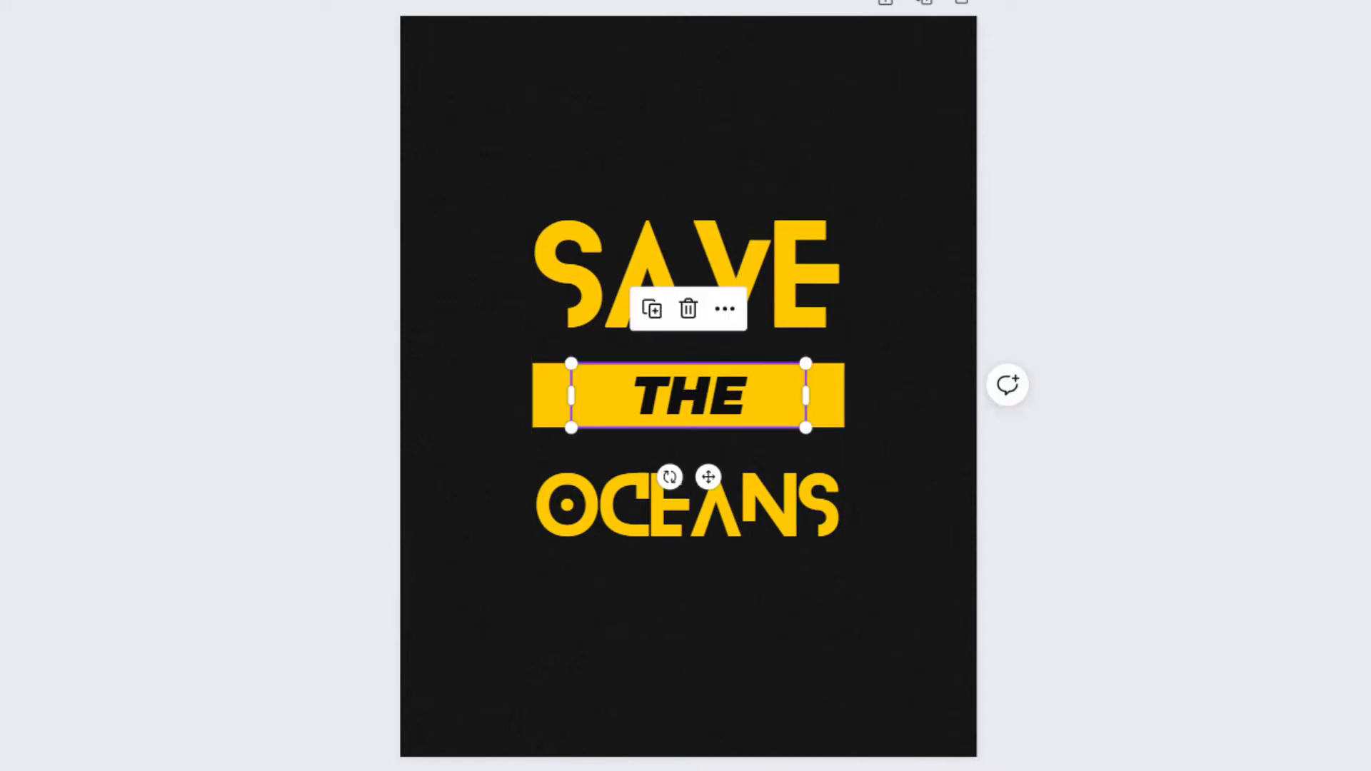
double_click(684, 386)
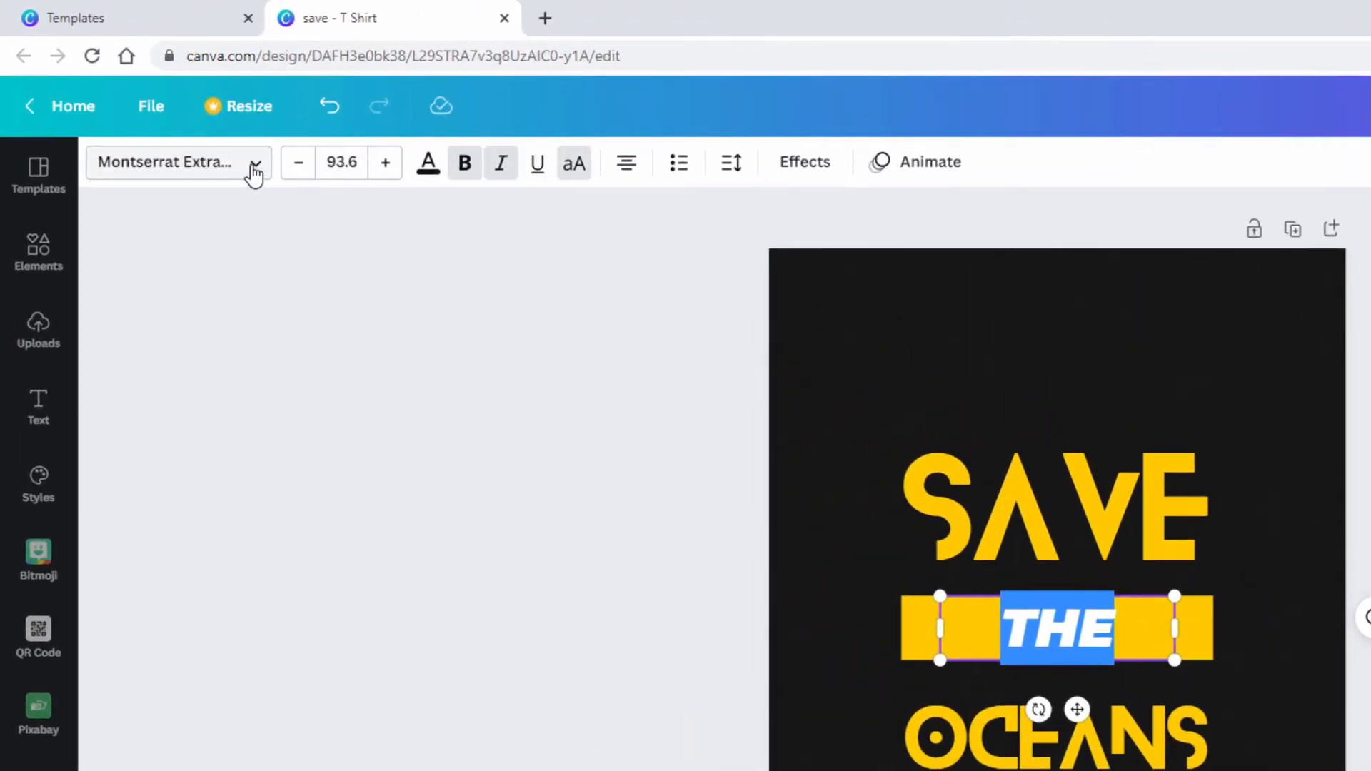
click(249, 170)
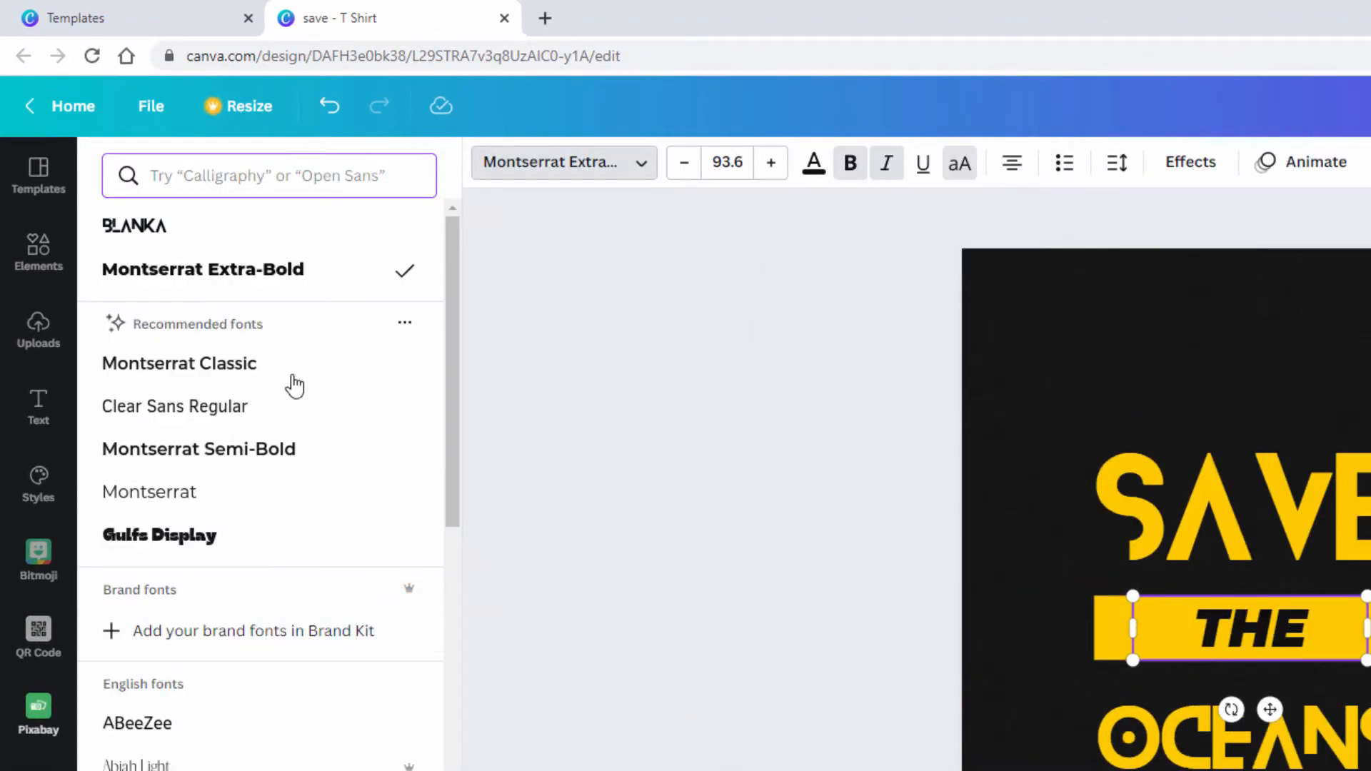
click(534, 247)
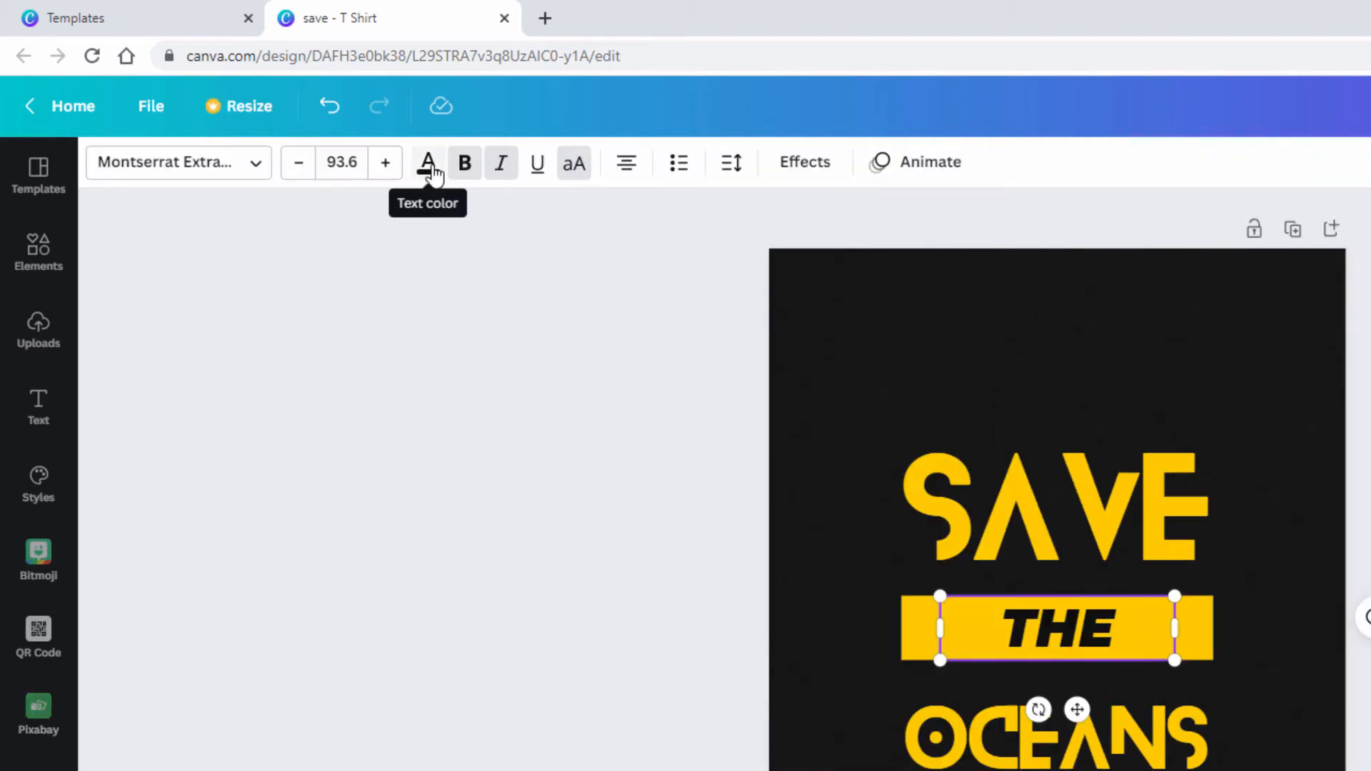
click(502, 179)
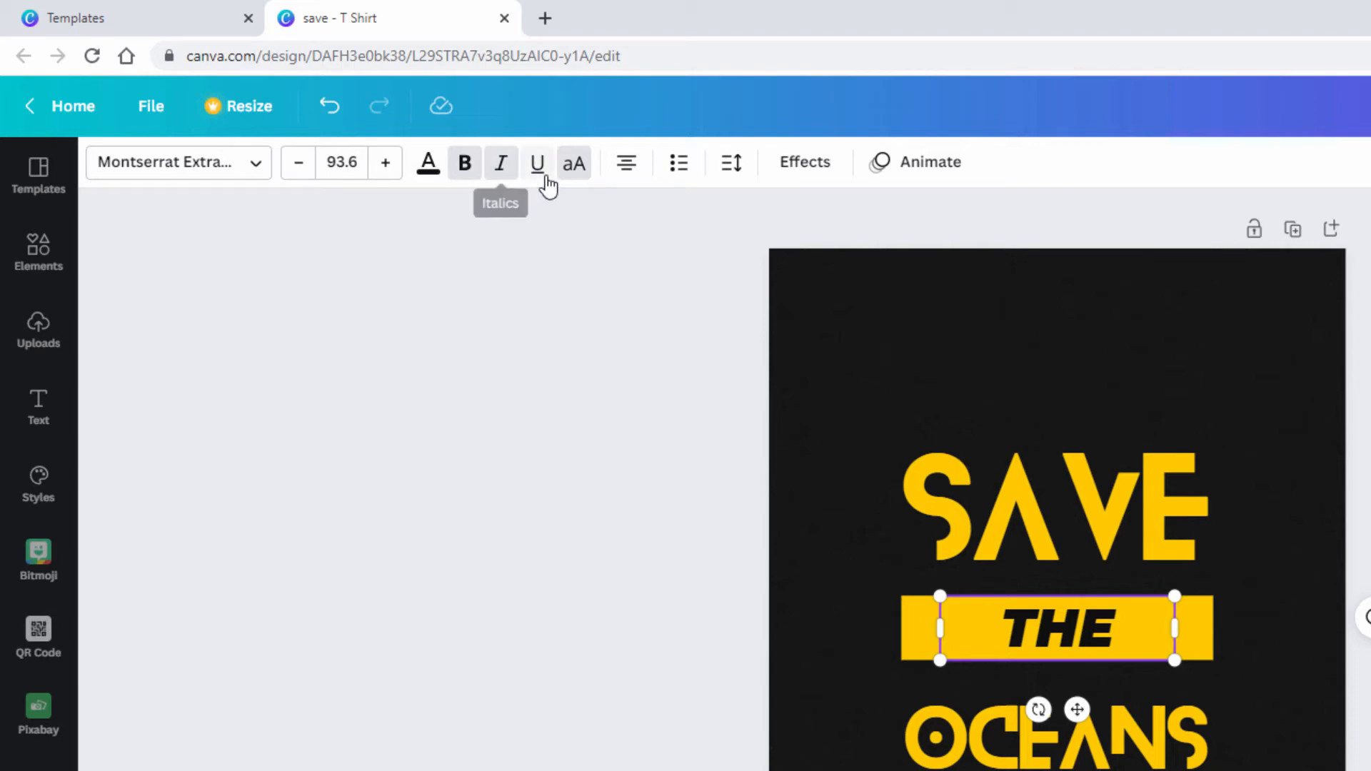
click(801, 177)
click(137, 396)
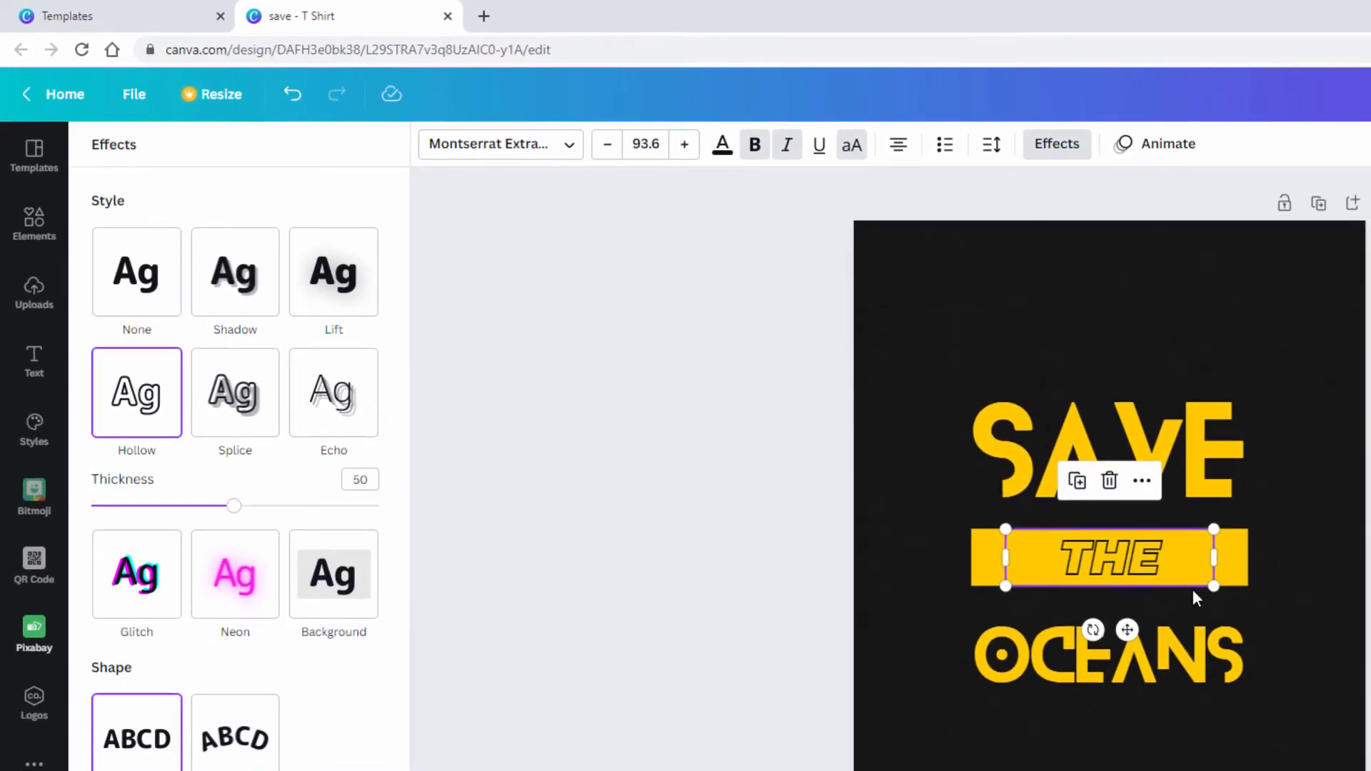
Try lighter blues on the word "SAVE" and settle on Cobalt blue #004aad as its text color
click(1017, 427)
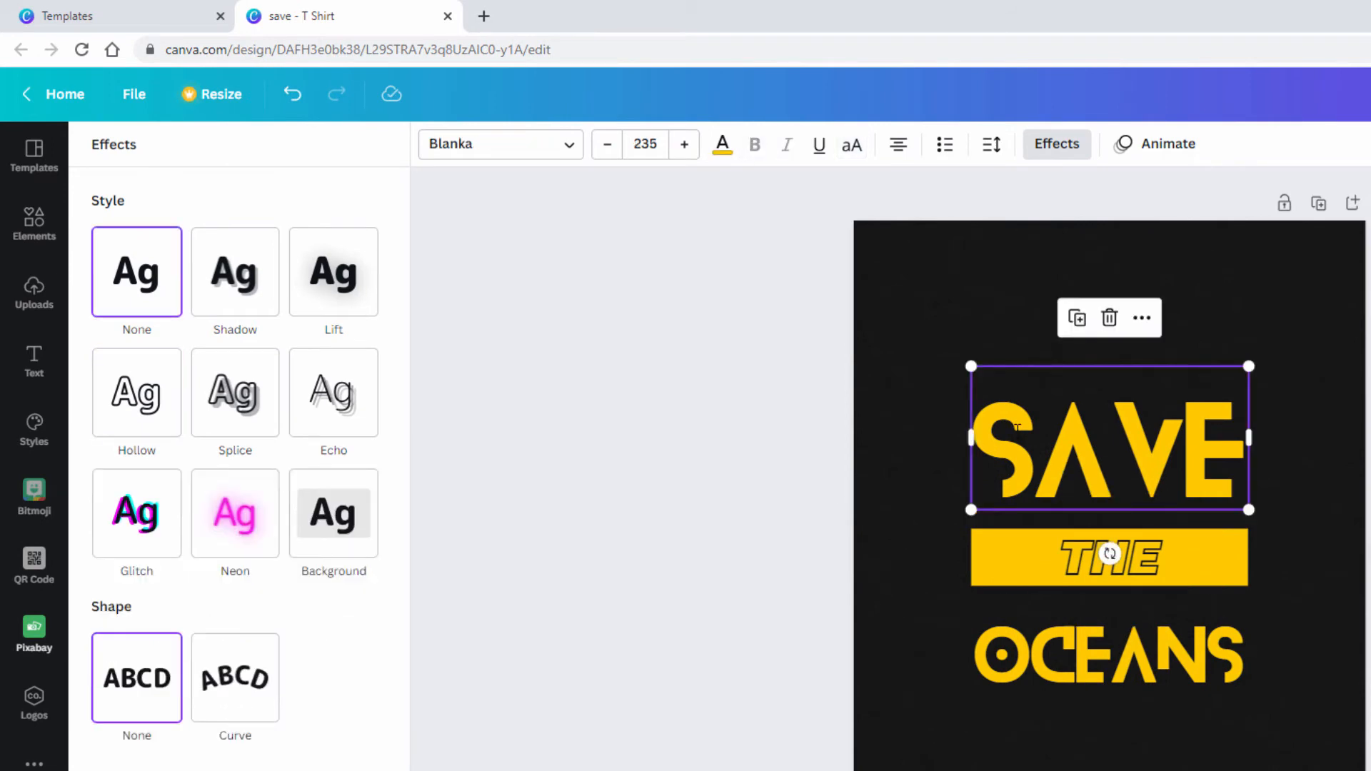
double_click(1111, 455)
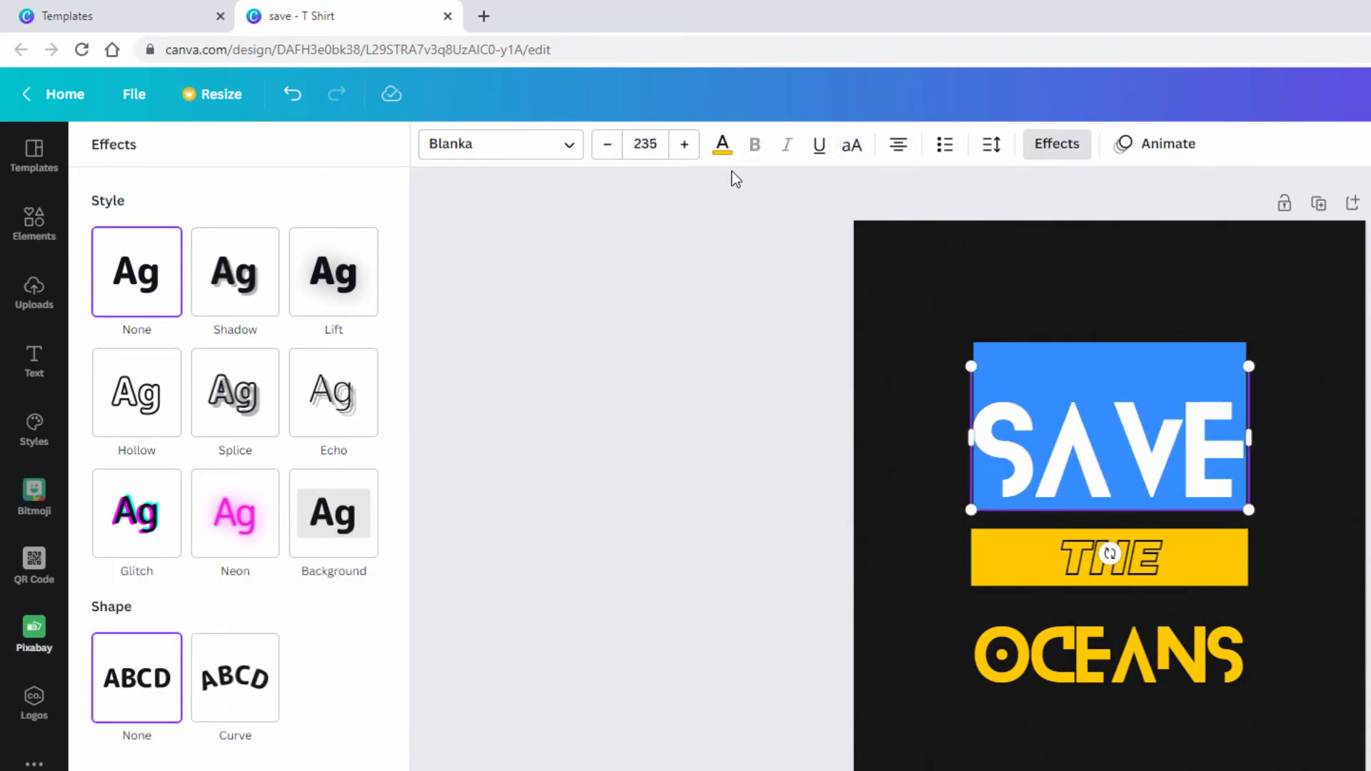
click(722, 147)
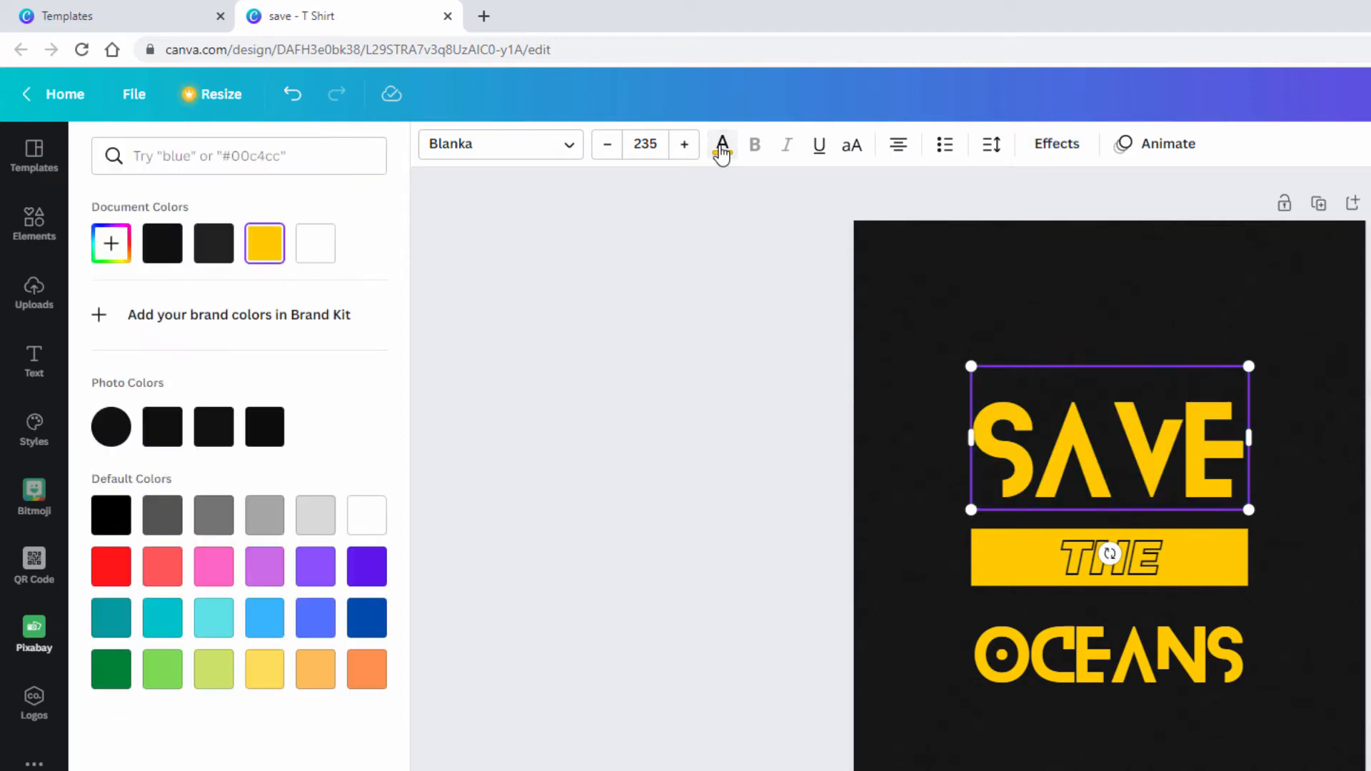
click(366, 618)
click(1087, 476)
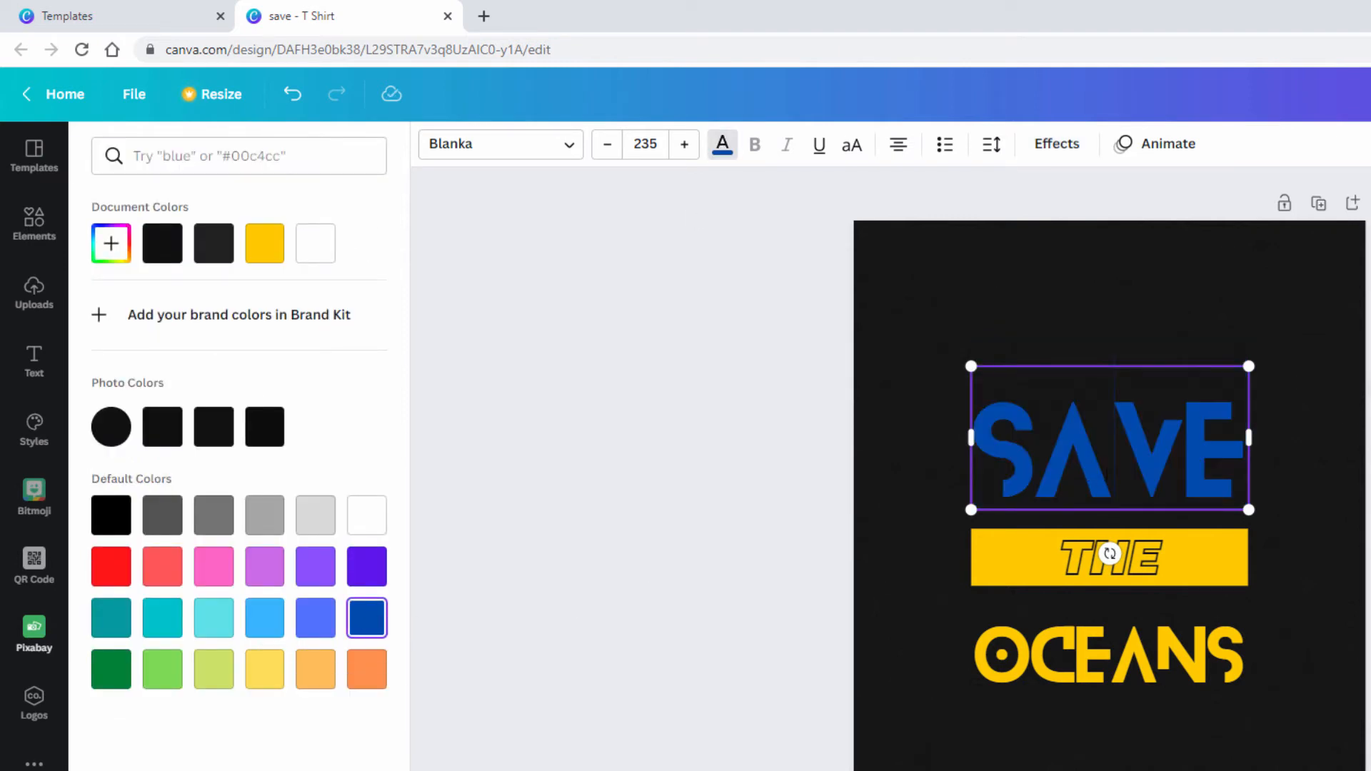
click(268, 621)
click(200, 632)
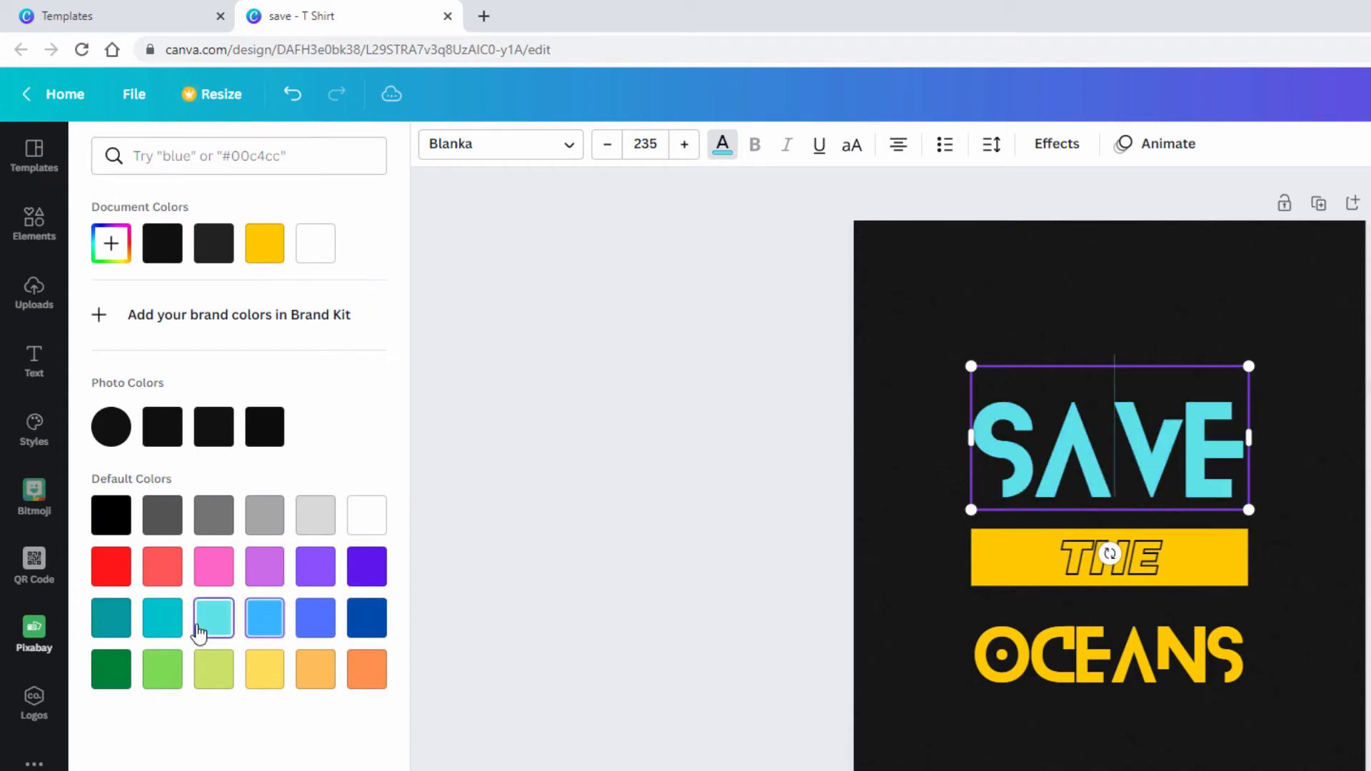
click(365, 621)
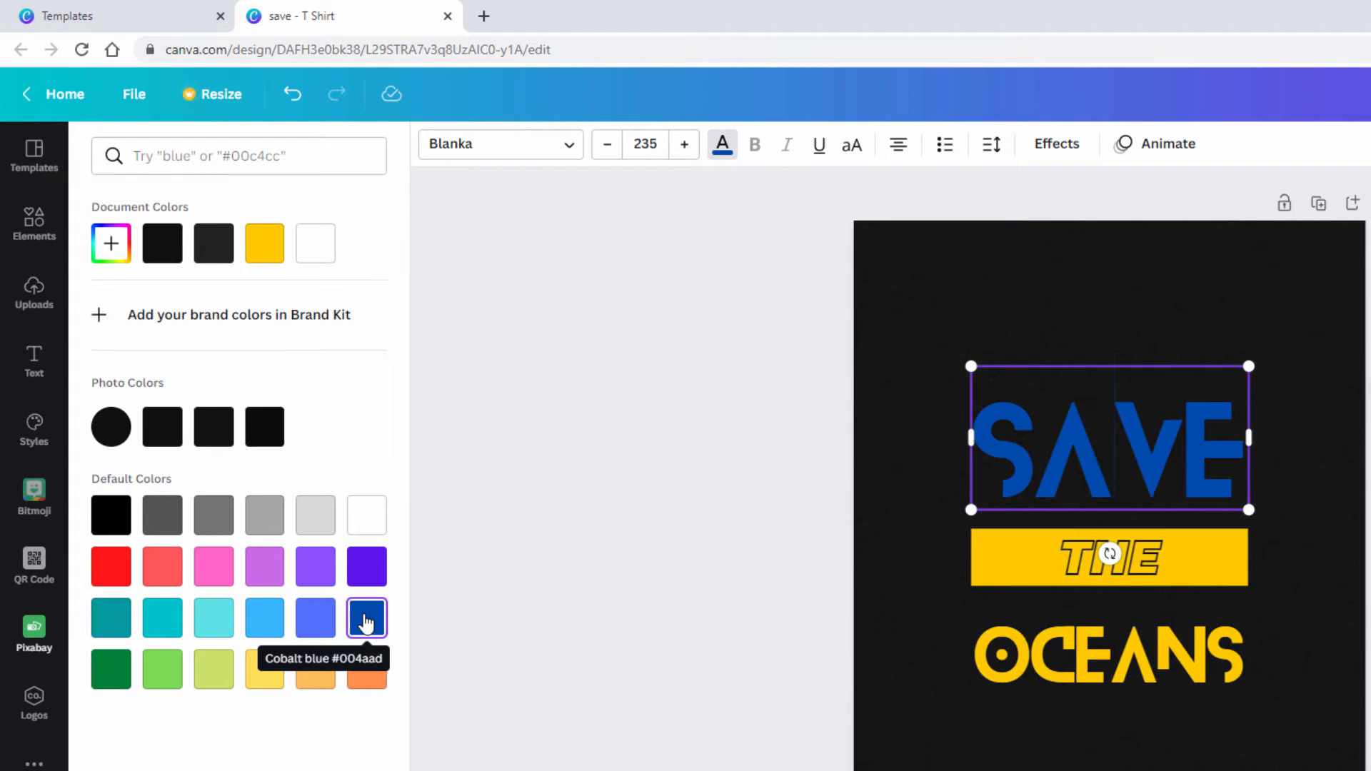
Change the fill of the yellow bar behind "THE" to Cobalt blue
click(1048, 568)
click(983, 562)
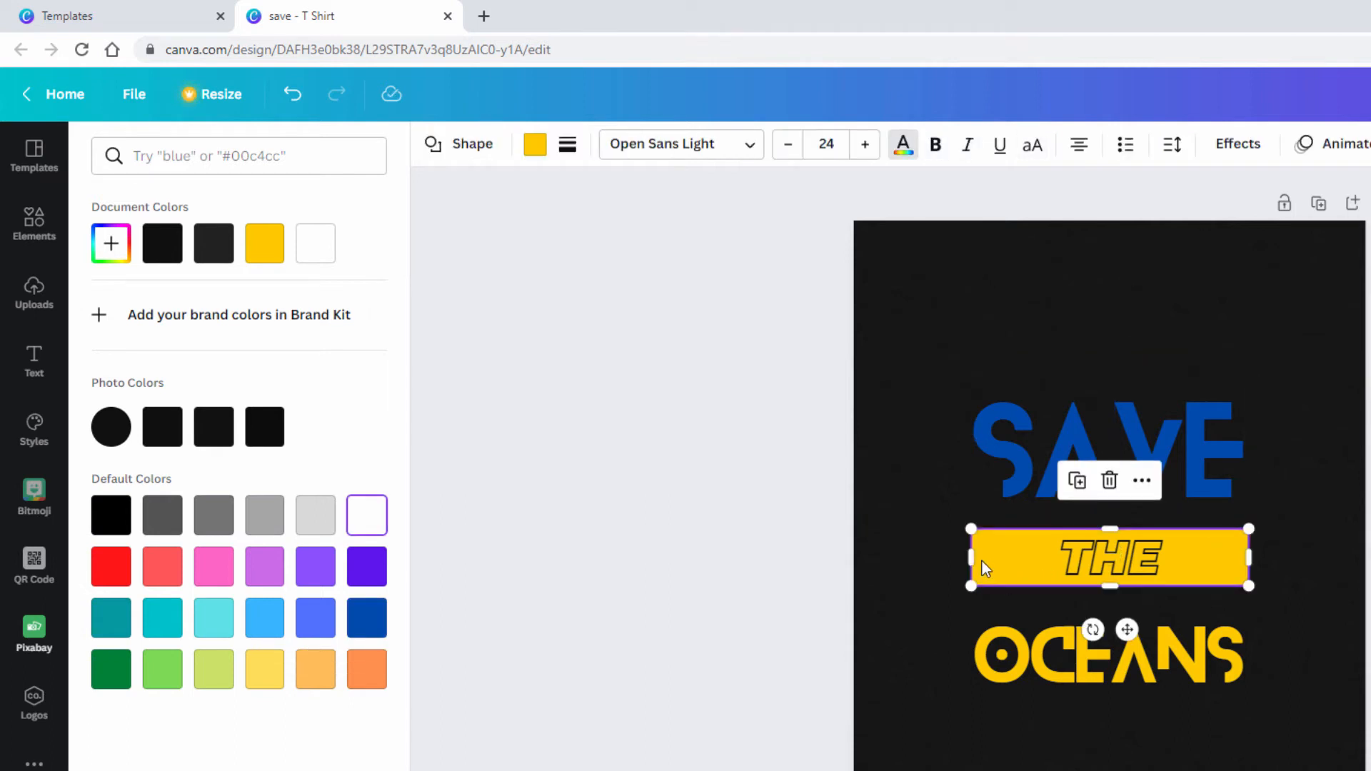
click(1000, 560)
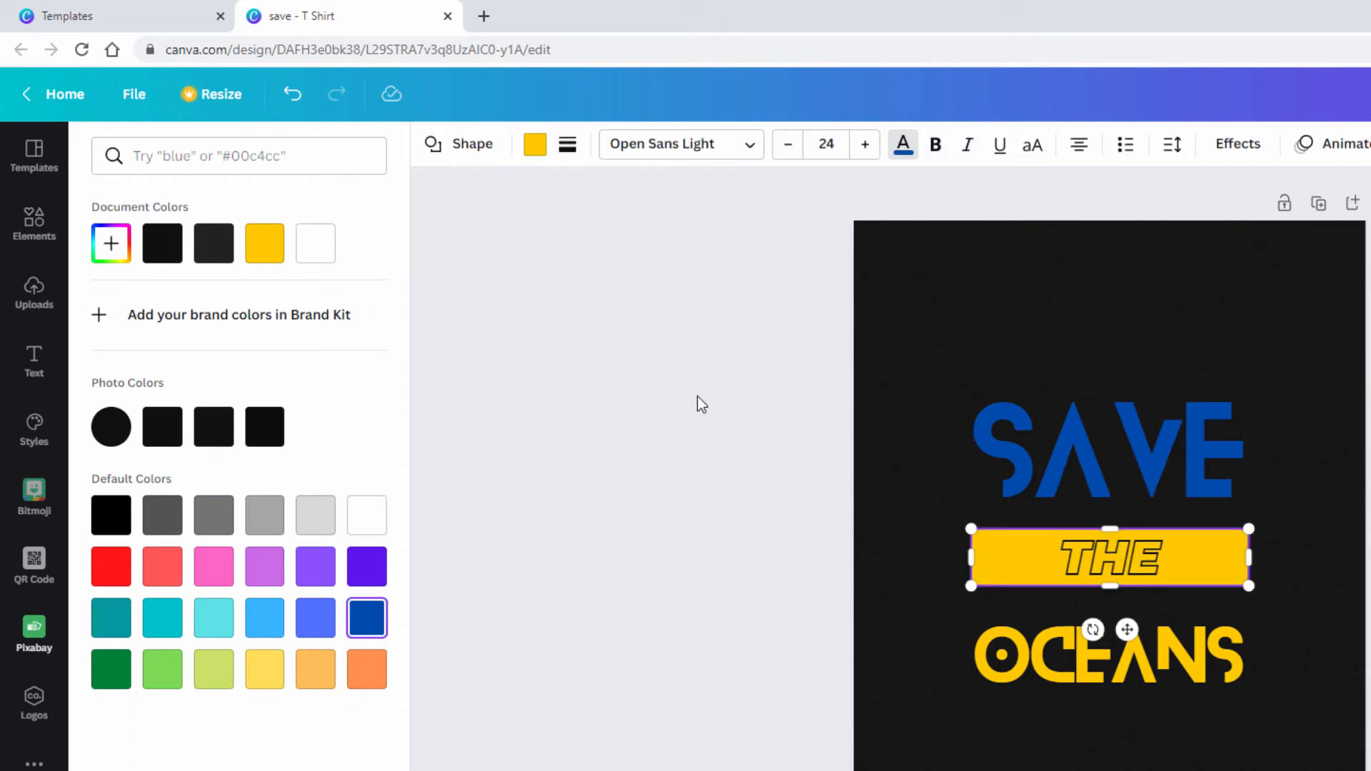
click(535, 148)
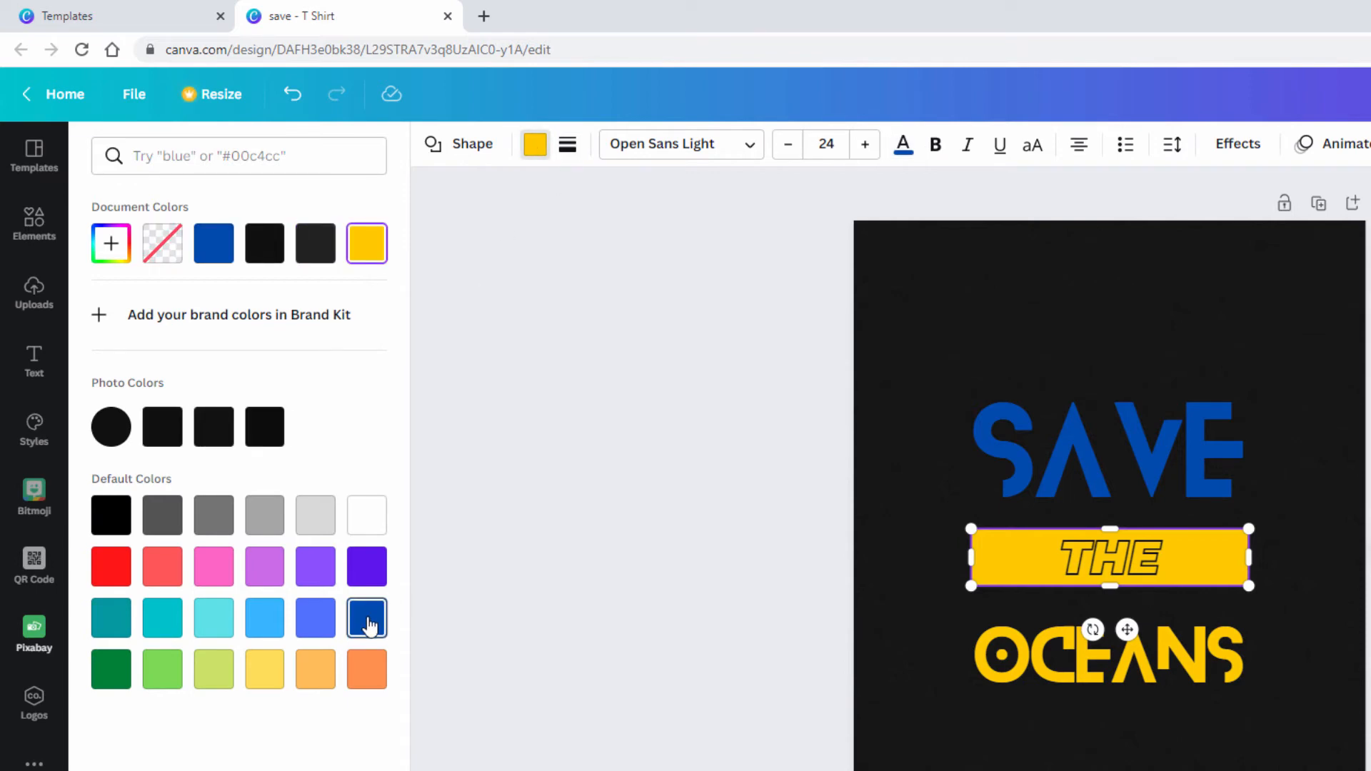
click(369, 626)
Change the text color of "OCEANS" to Cobalt blue
click(1022, 668)
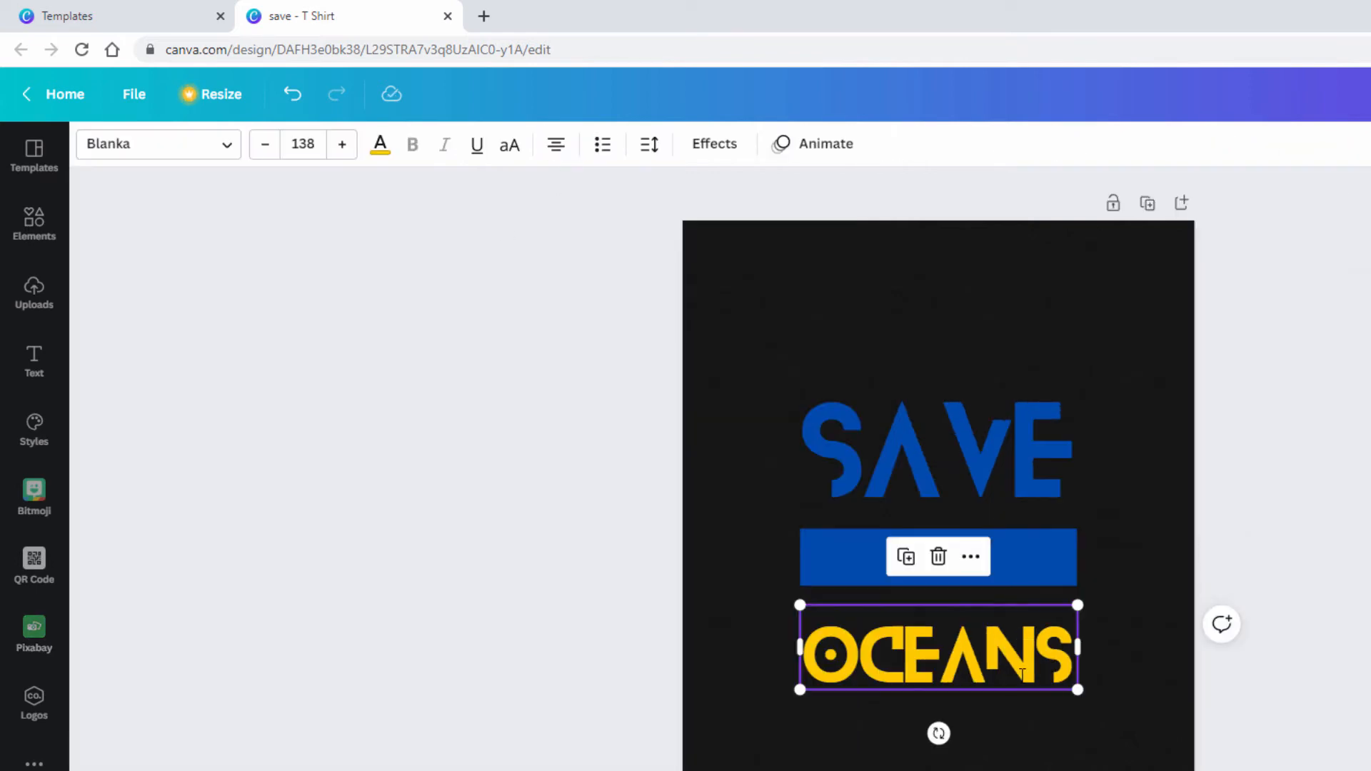
double_click(945, 654)
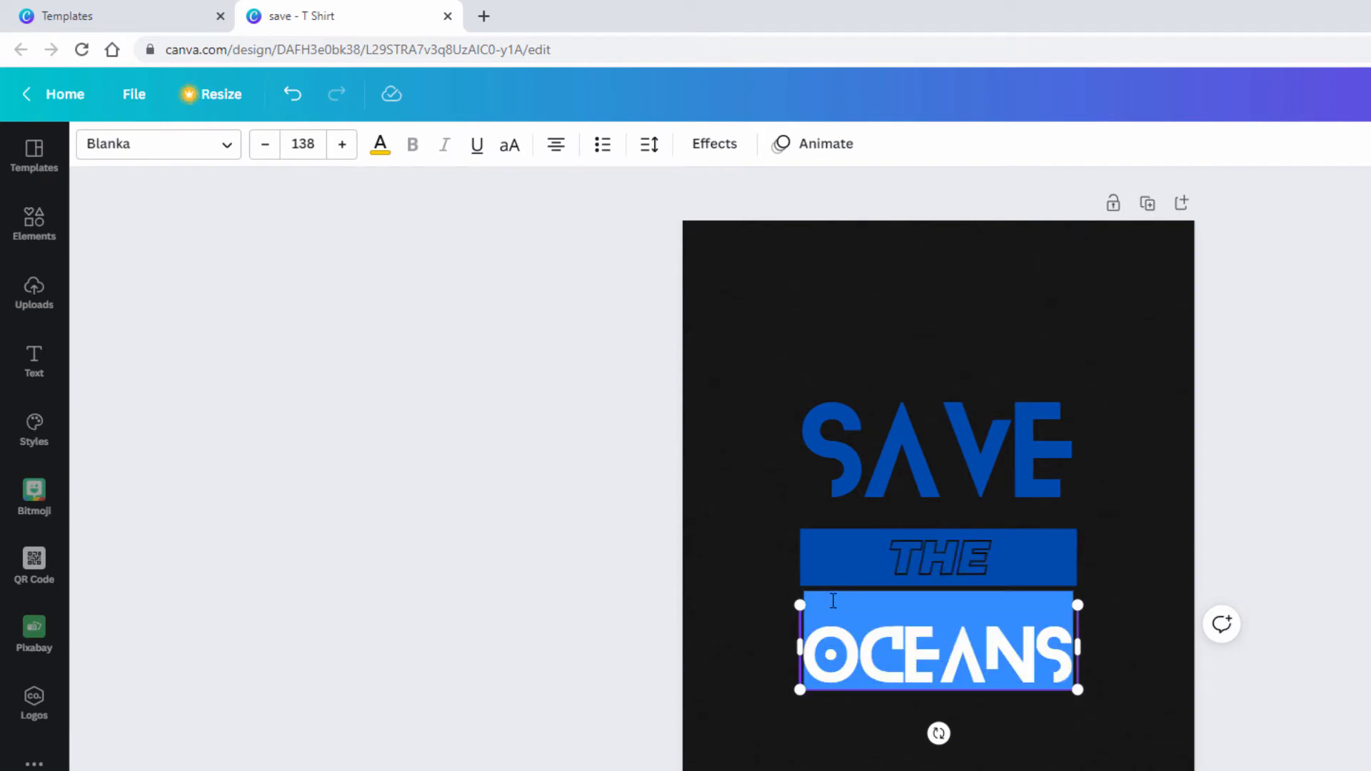
click(380, 145)
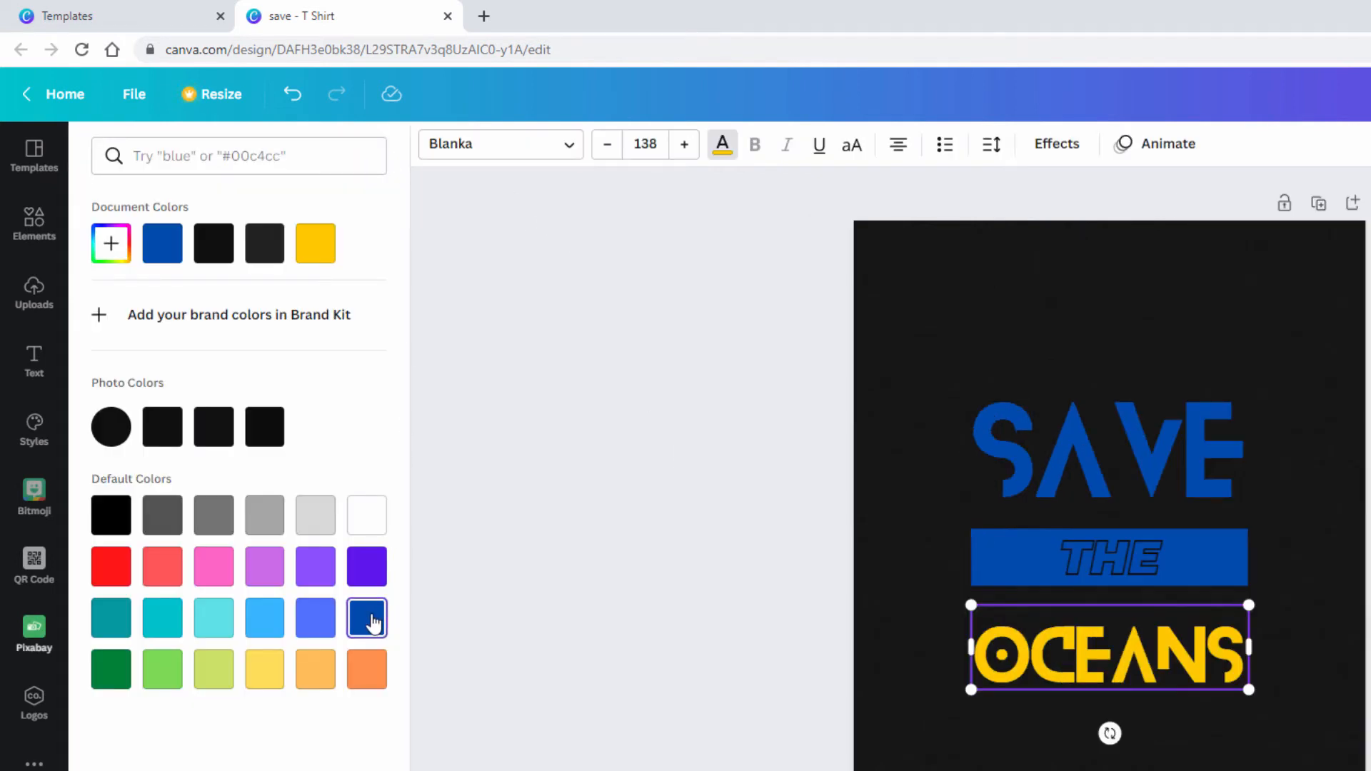
click(373, 623)
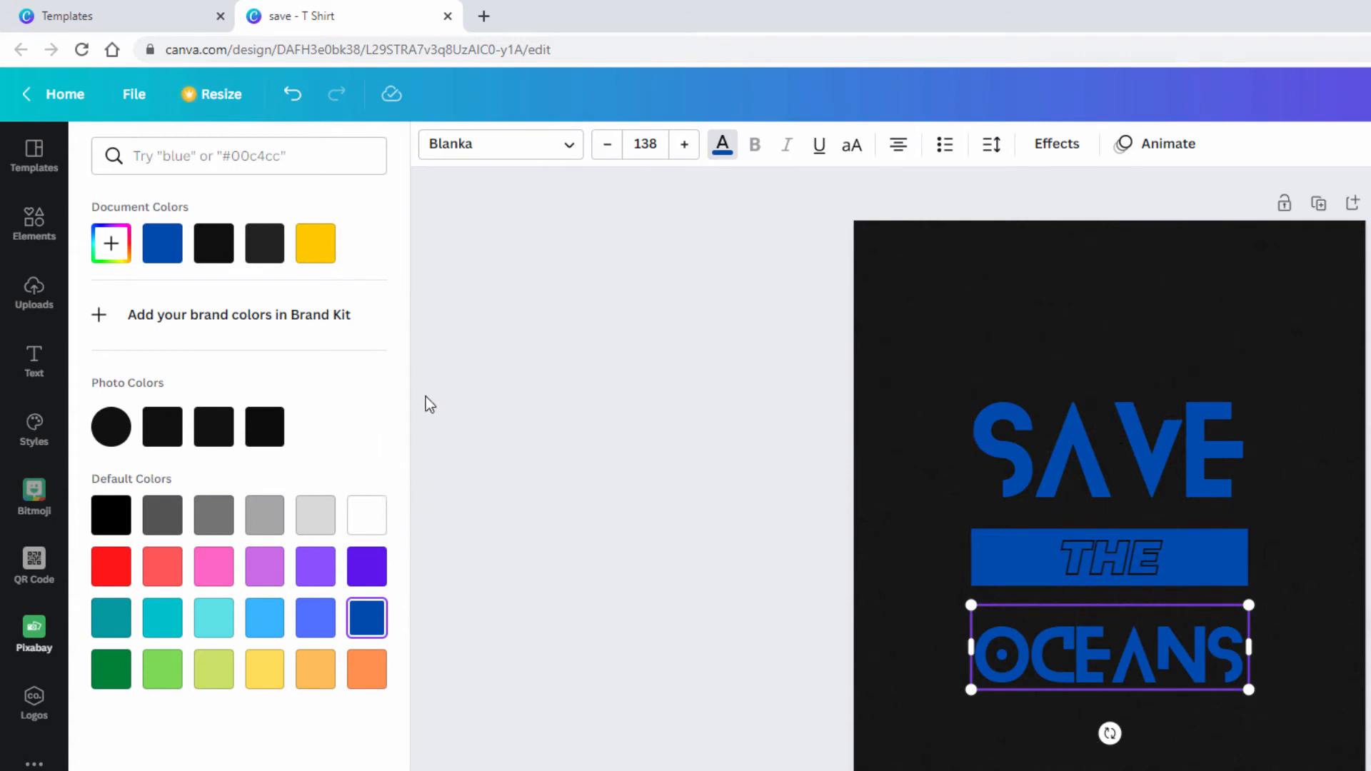
Insert a circle shape and enlarge it until it surrounds the "SAVE THE OCEANS" text
click(34, 223)
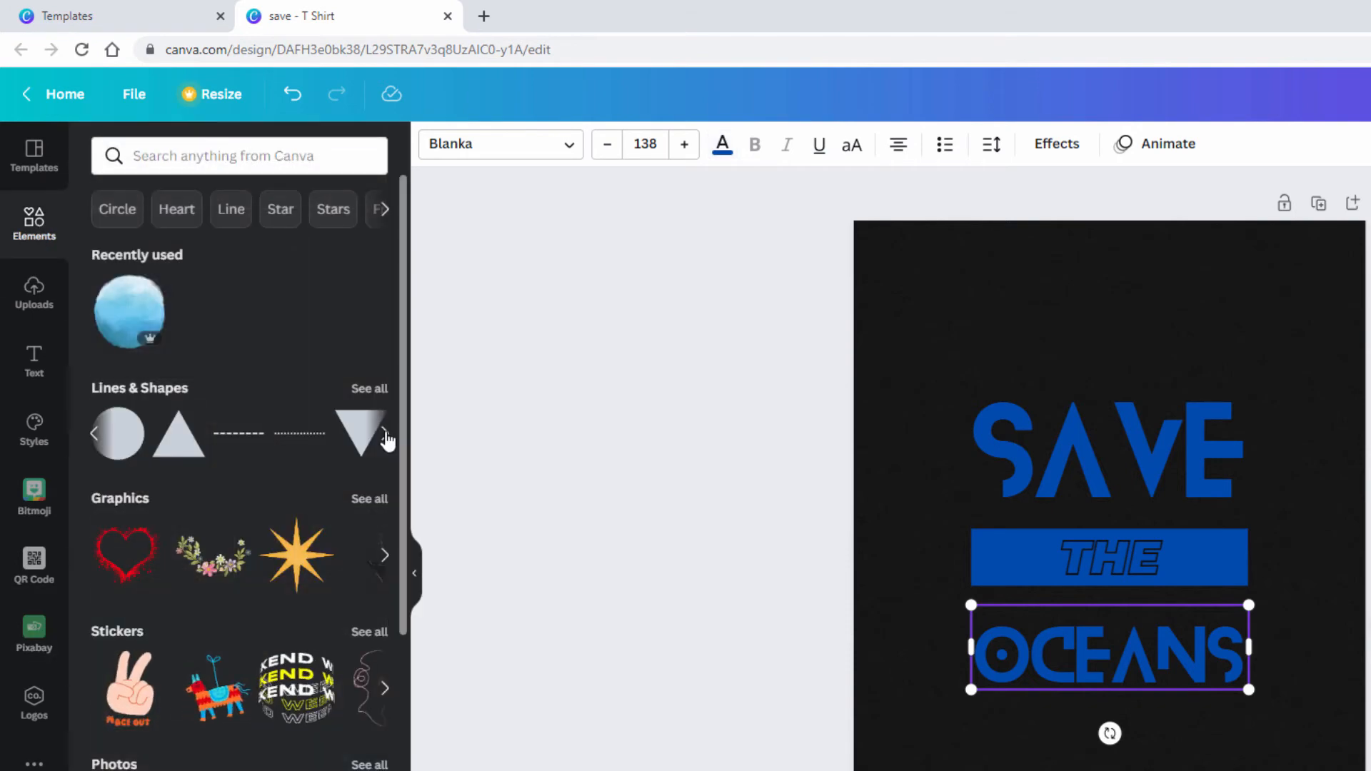
click(119, 448)
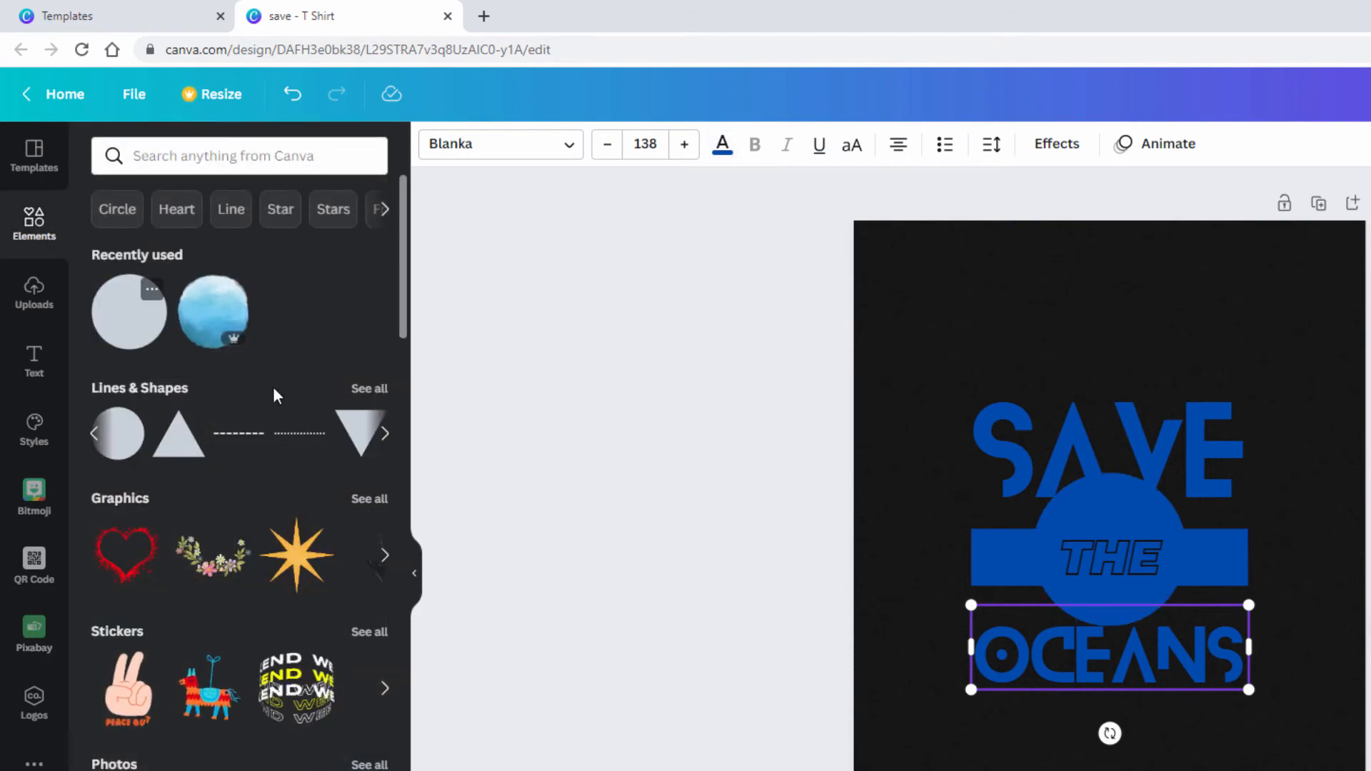
click(1060, 508)
click(1048, 532)
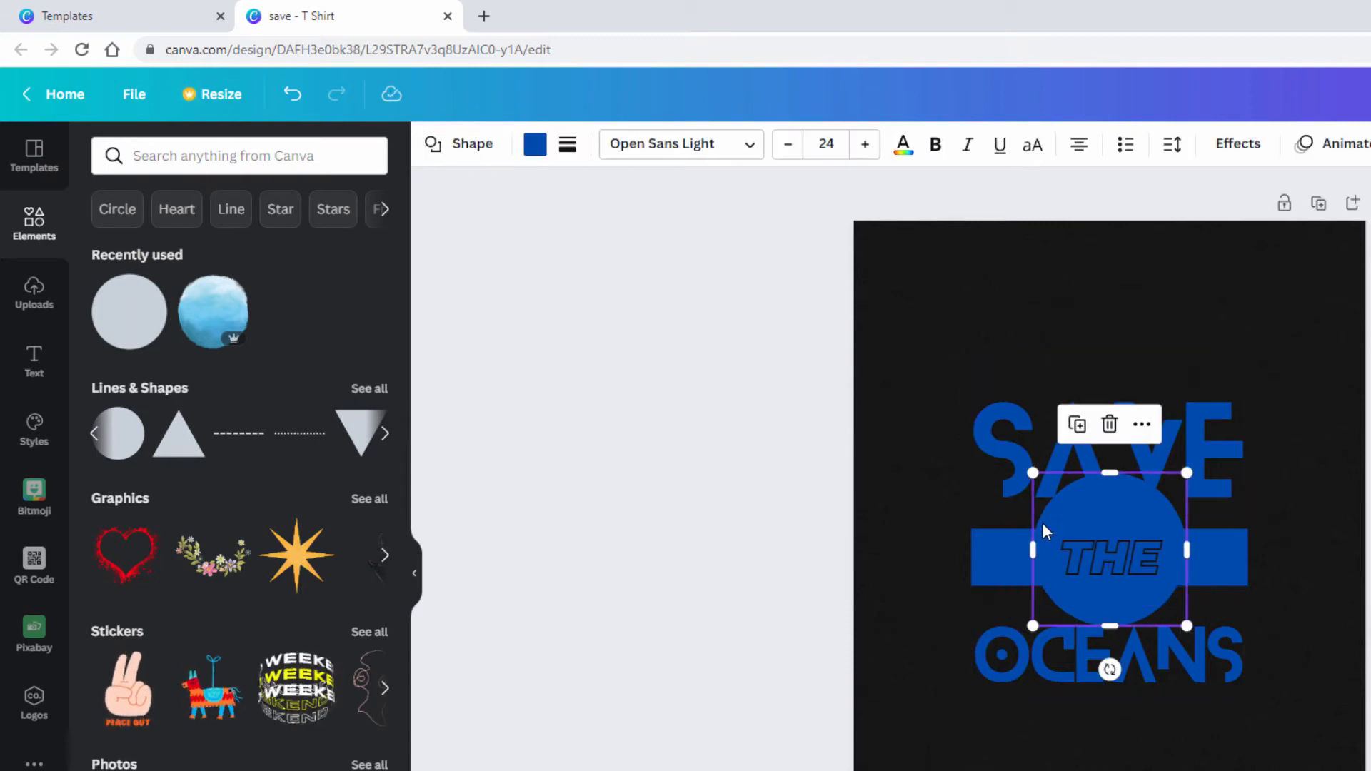
drag(1035, 473, 928, 373)
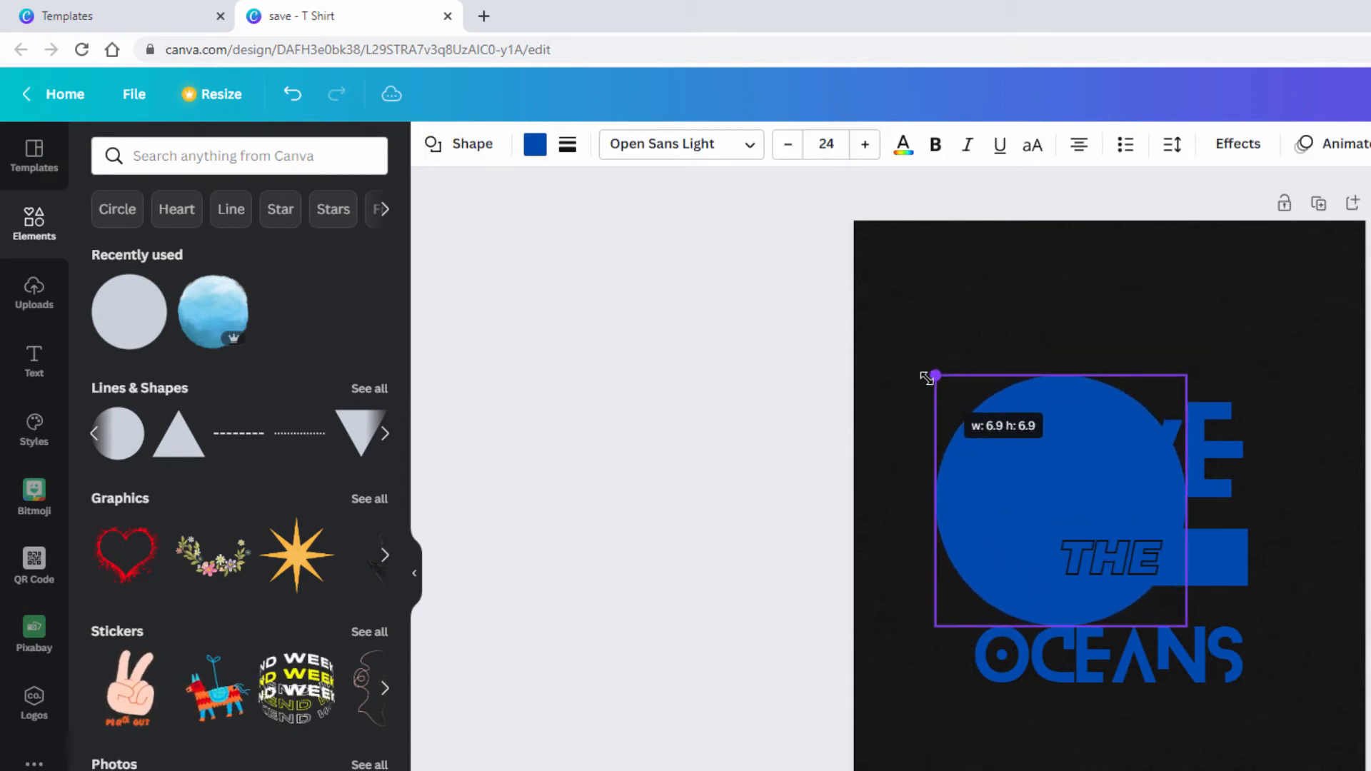
drag(1185, 628, 1282, 722)
drag(930, 371, 941, 381)
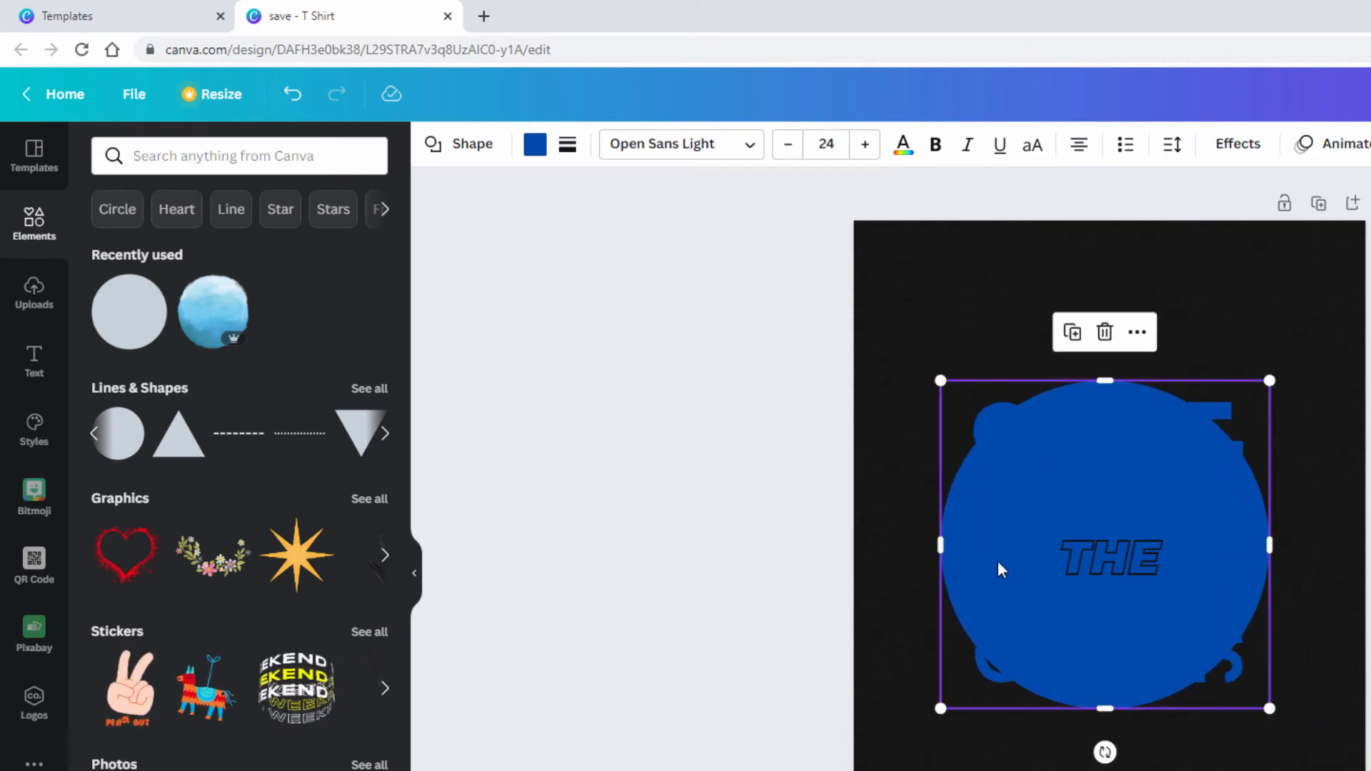
Try a light blue fill on the circle and delete the shape from the design
click(535, 145)
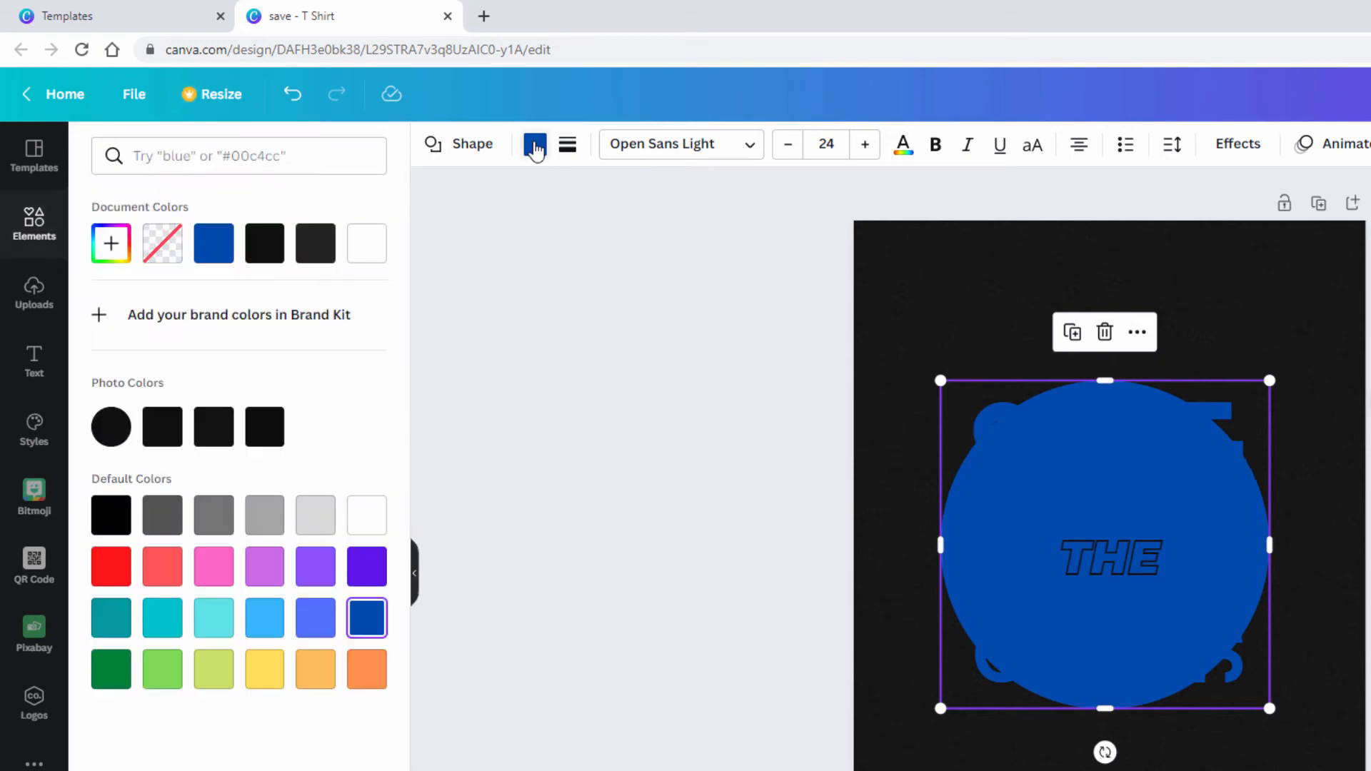
click(272, 619)
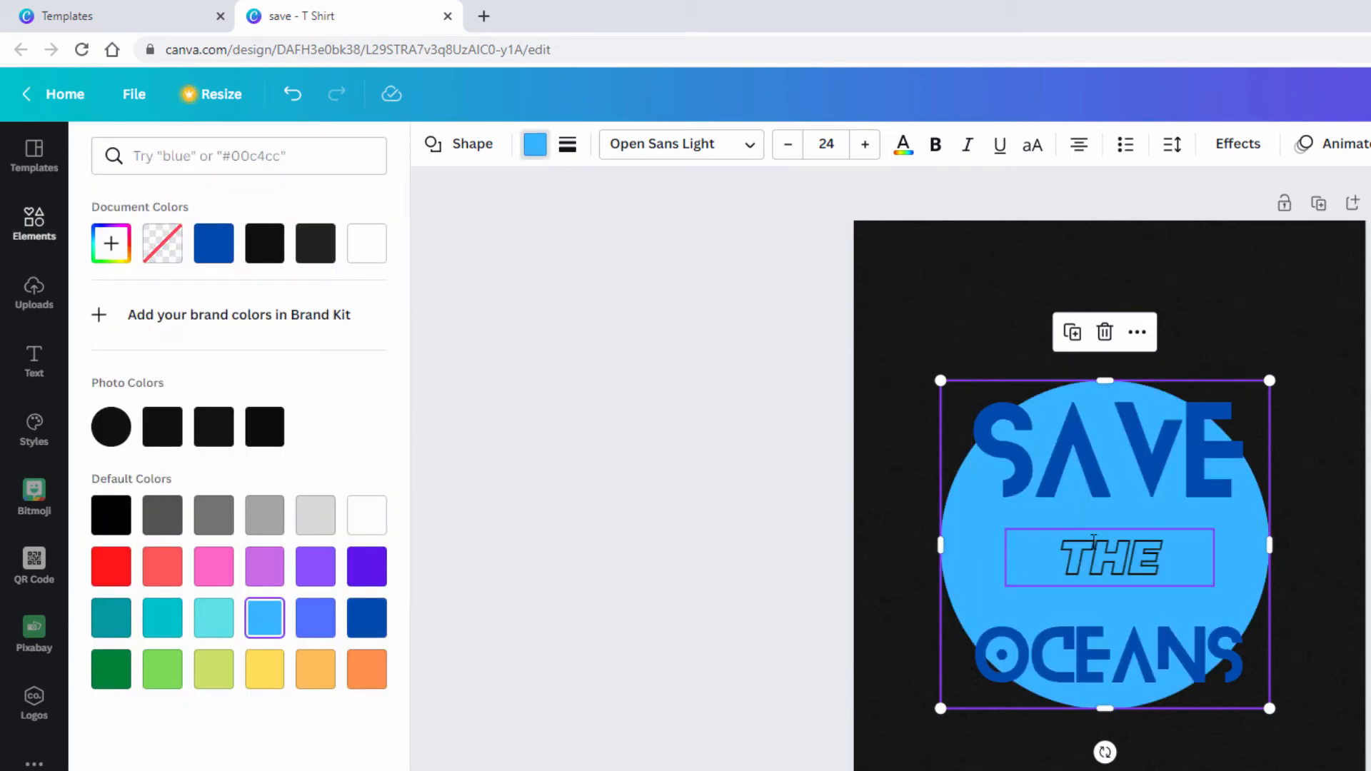
key(Delete)
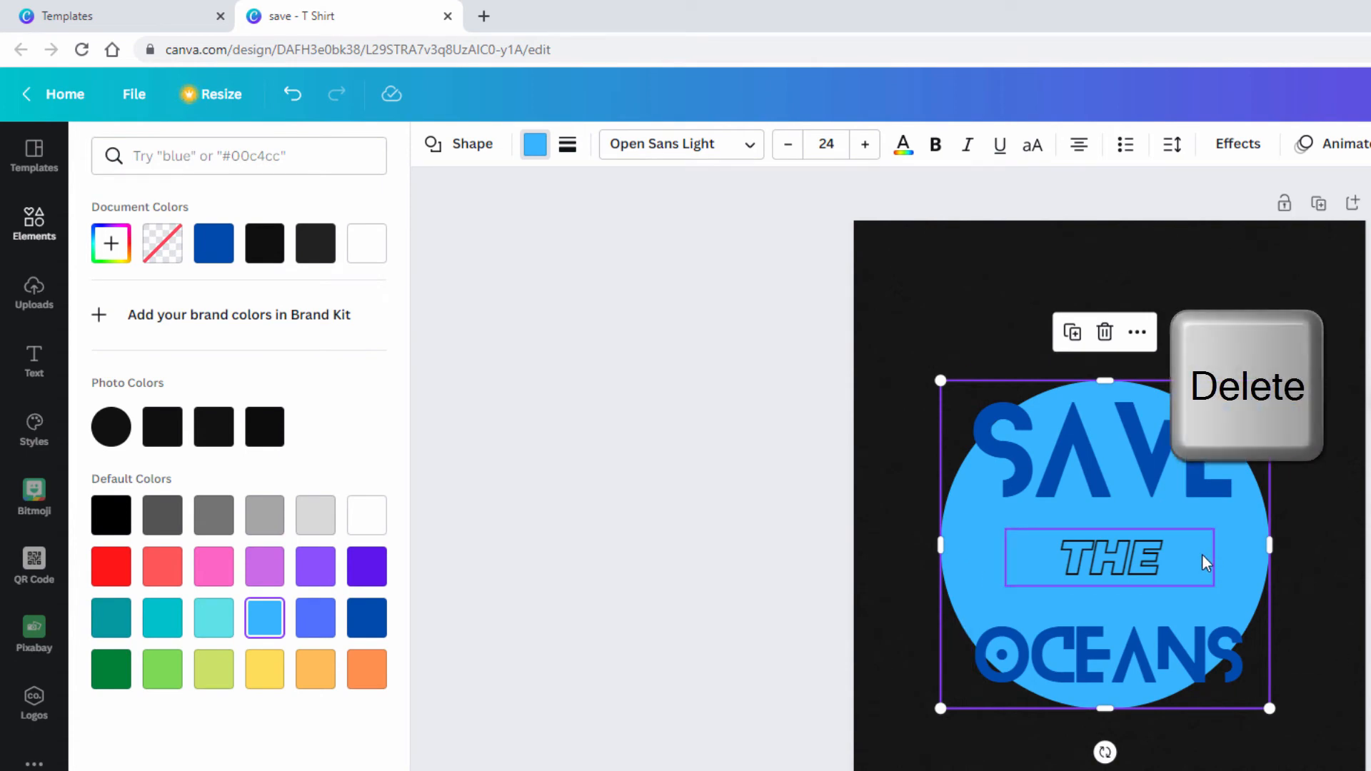
key(Delete)
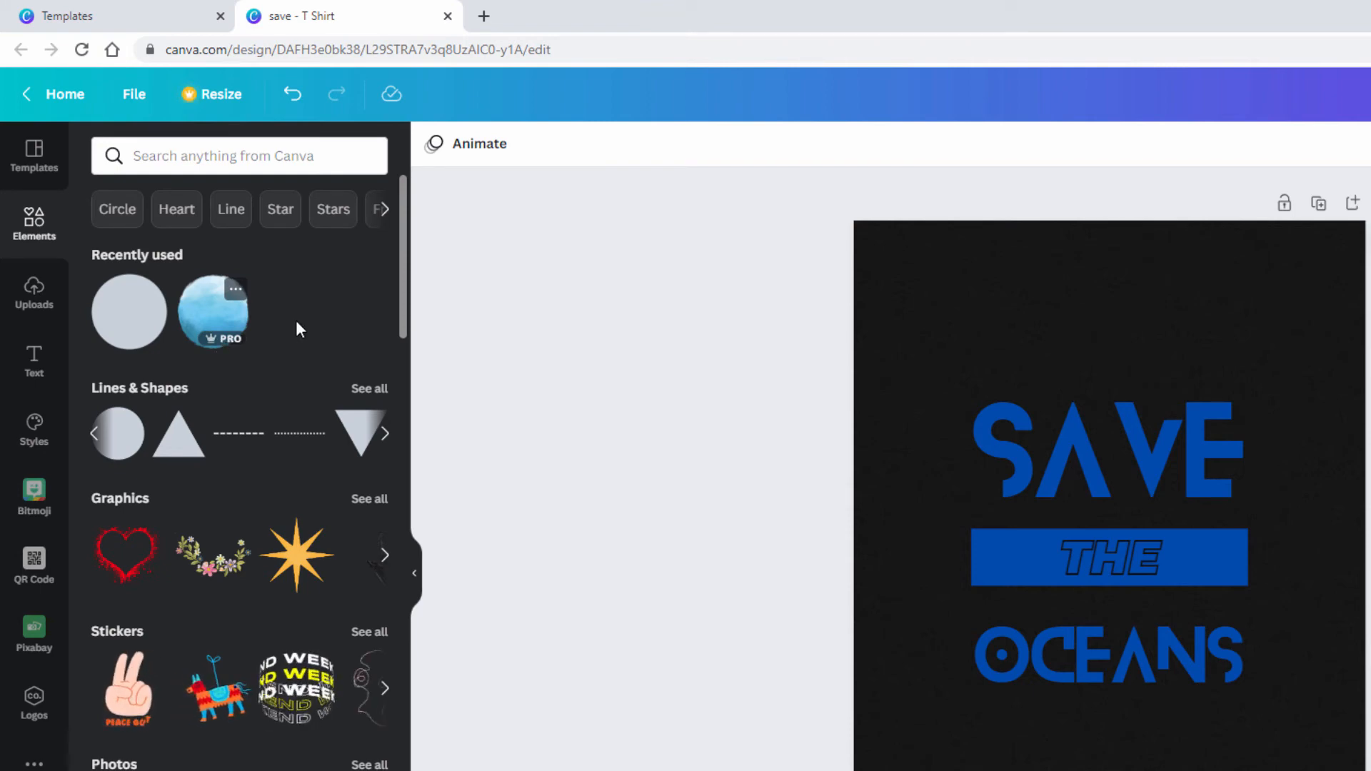
Add the blue-green sphere from the "Vibrant 3D Blocky Shapes" collection behind the slogan
scroll(370, 279, down, 3)
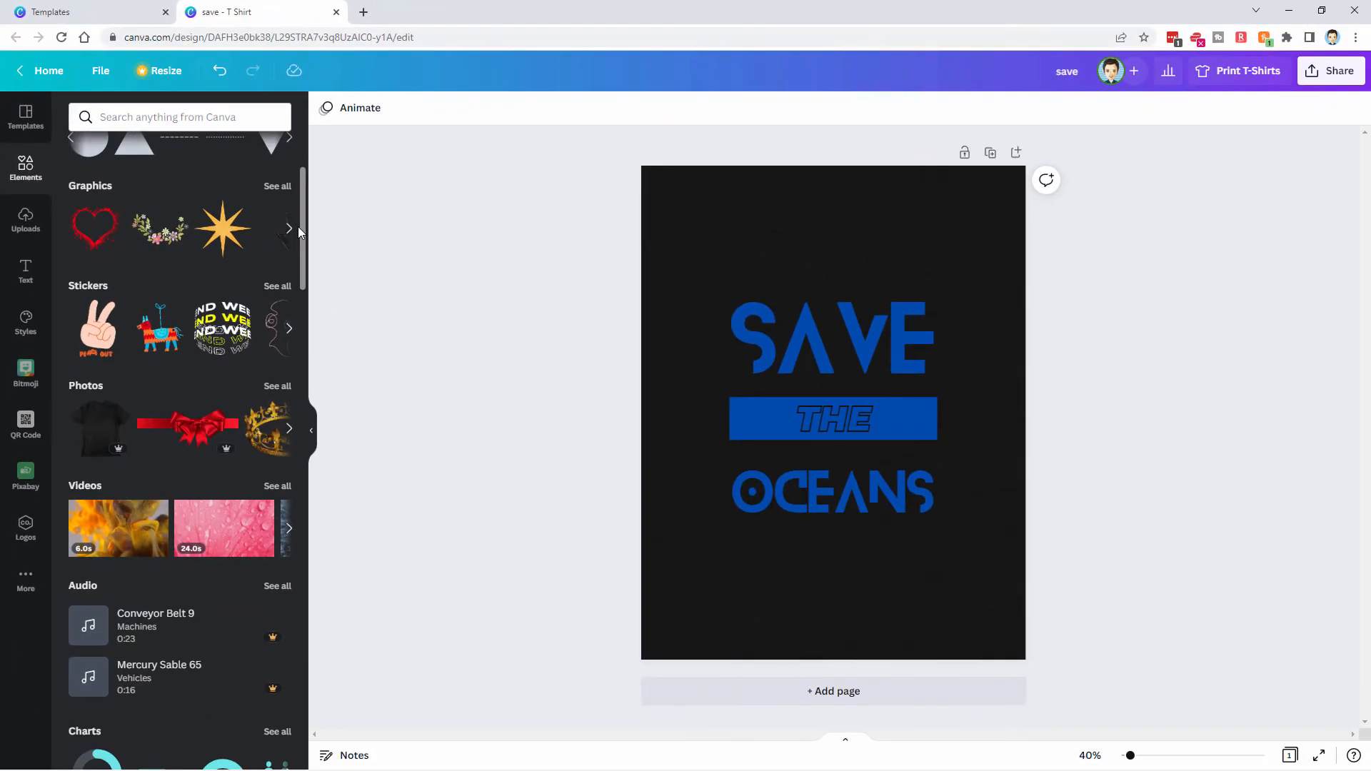
scroll(380, 295, down, 2)
scroll(298, 255, down, 5)
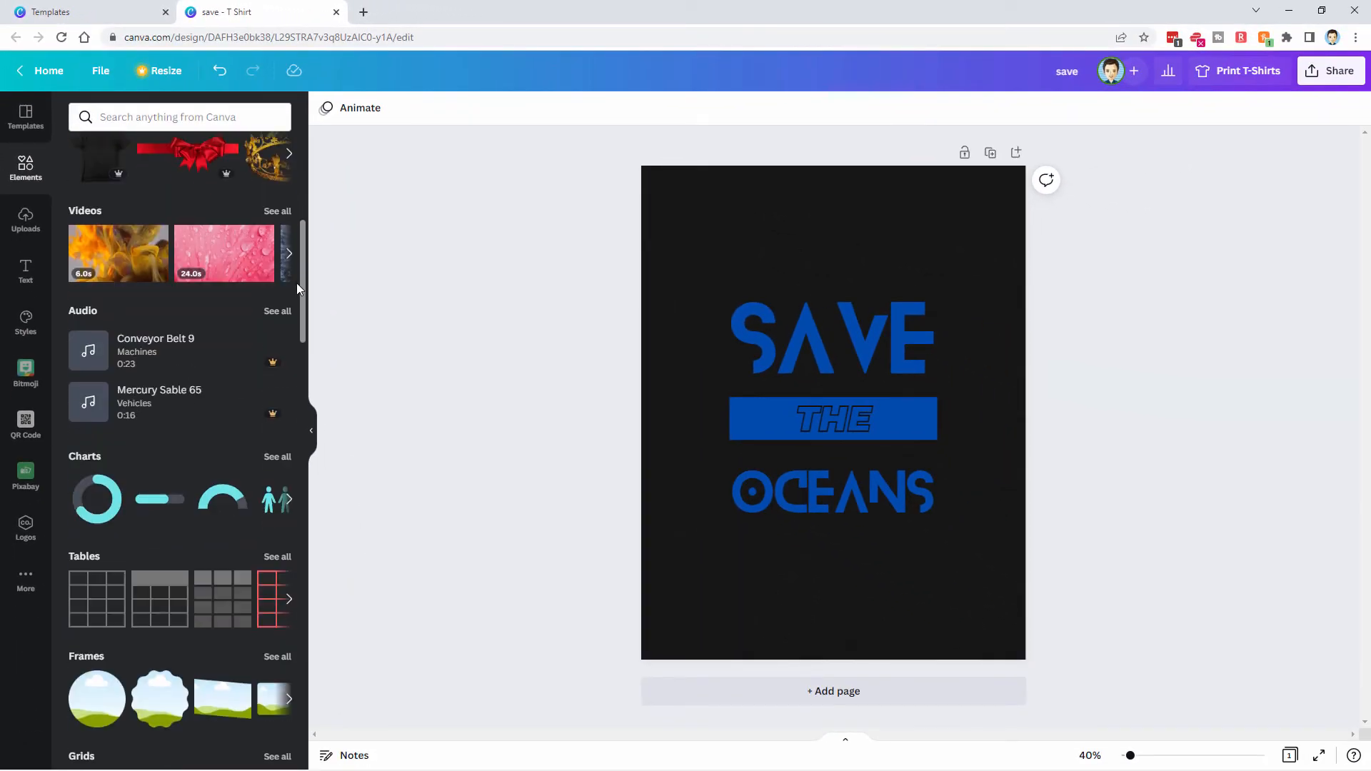
scroll(287, 333, down, 10)
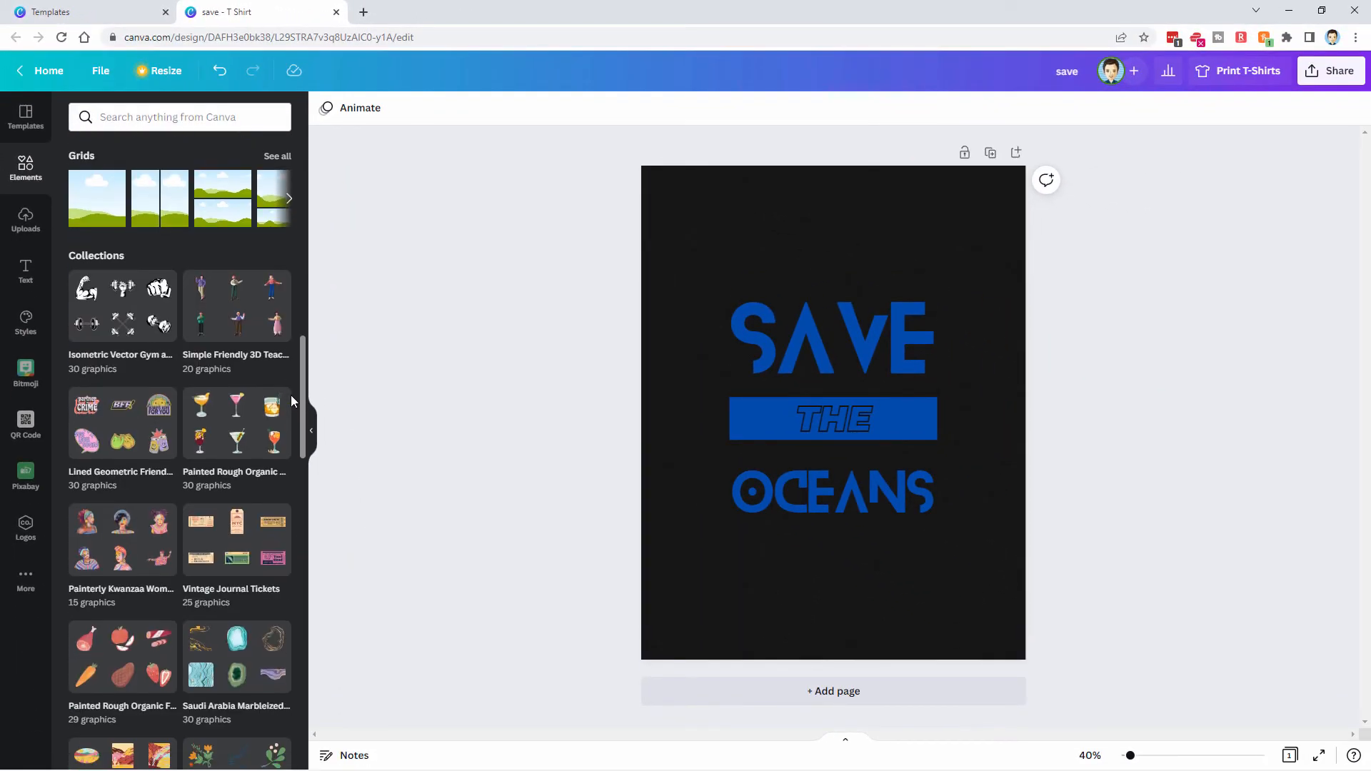
drag(307, 510, 303, 557)
click(126, 464)
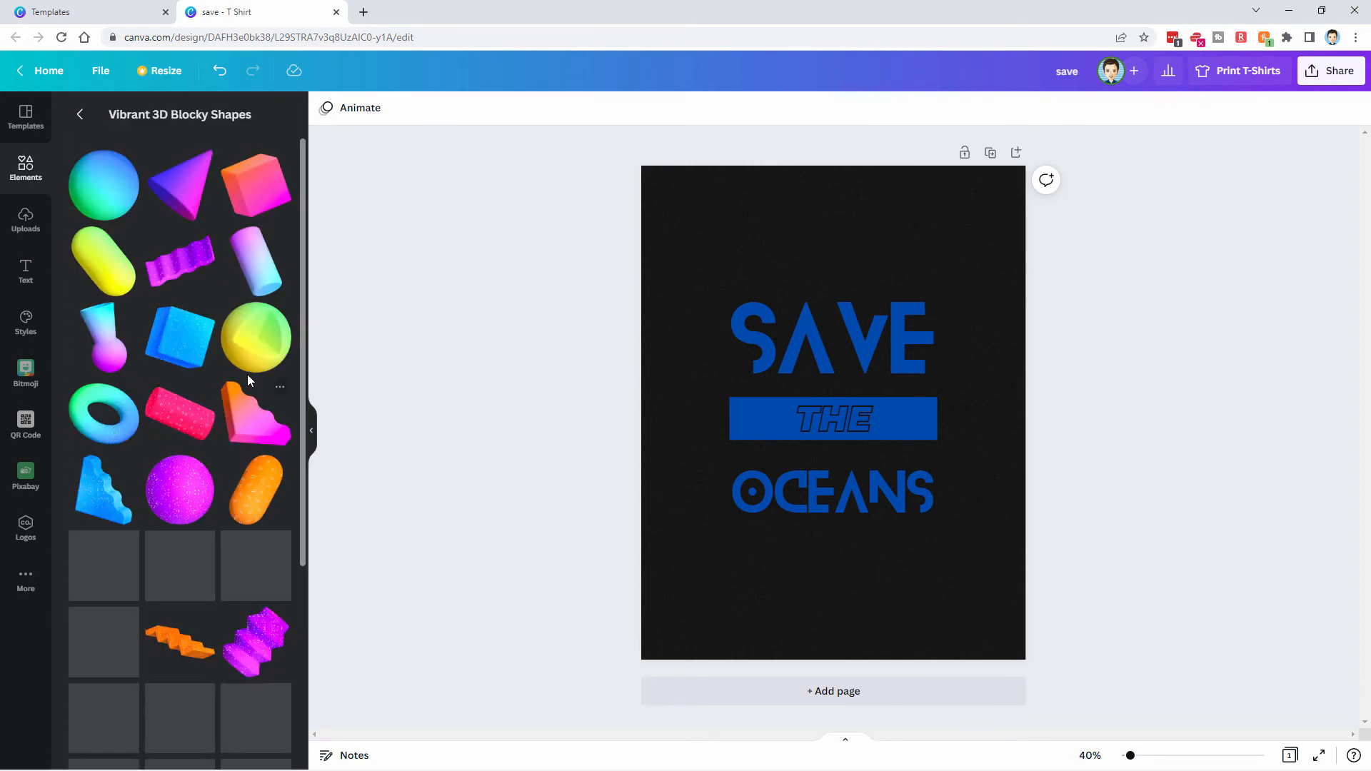
click(112, 193)
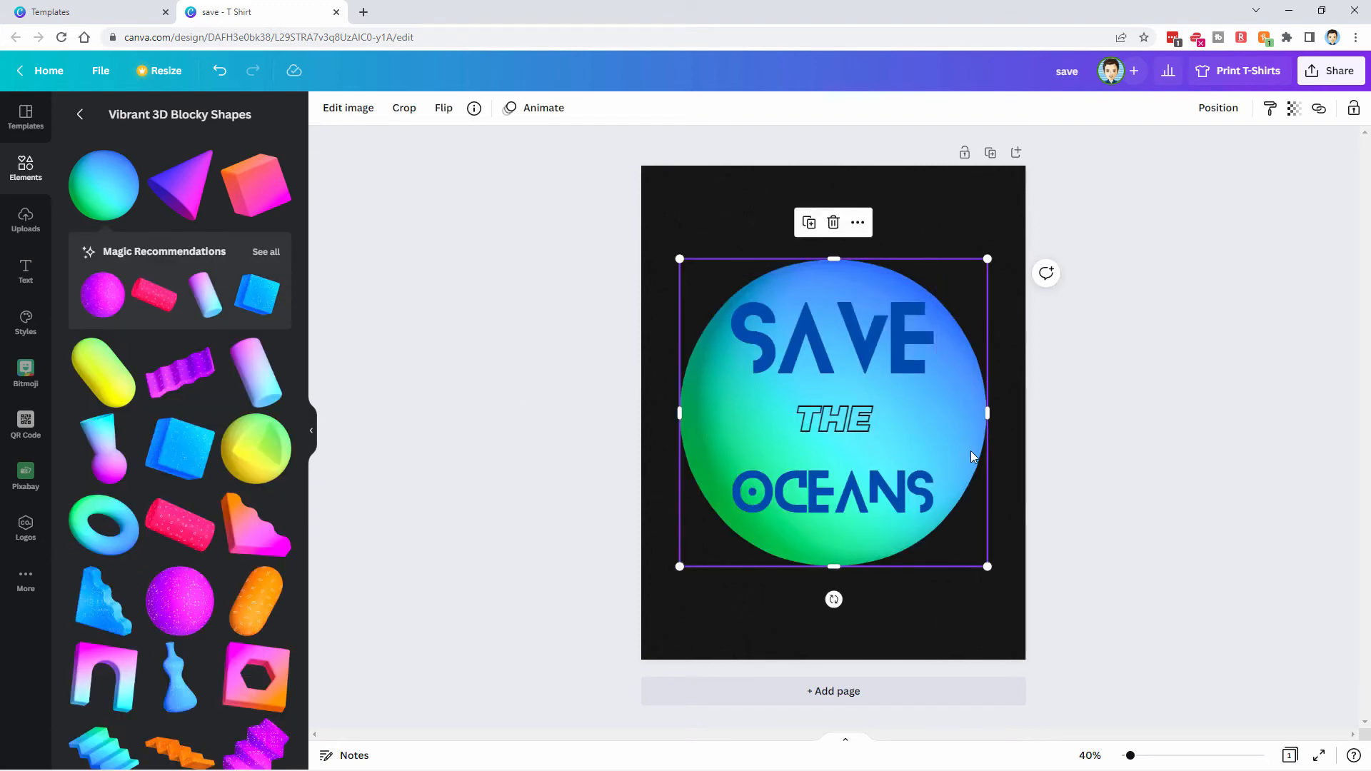
Slightly resize the sphere and nudge it up so that it sits centered behind the three lines of text
drag(971, 532, 955, 554)
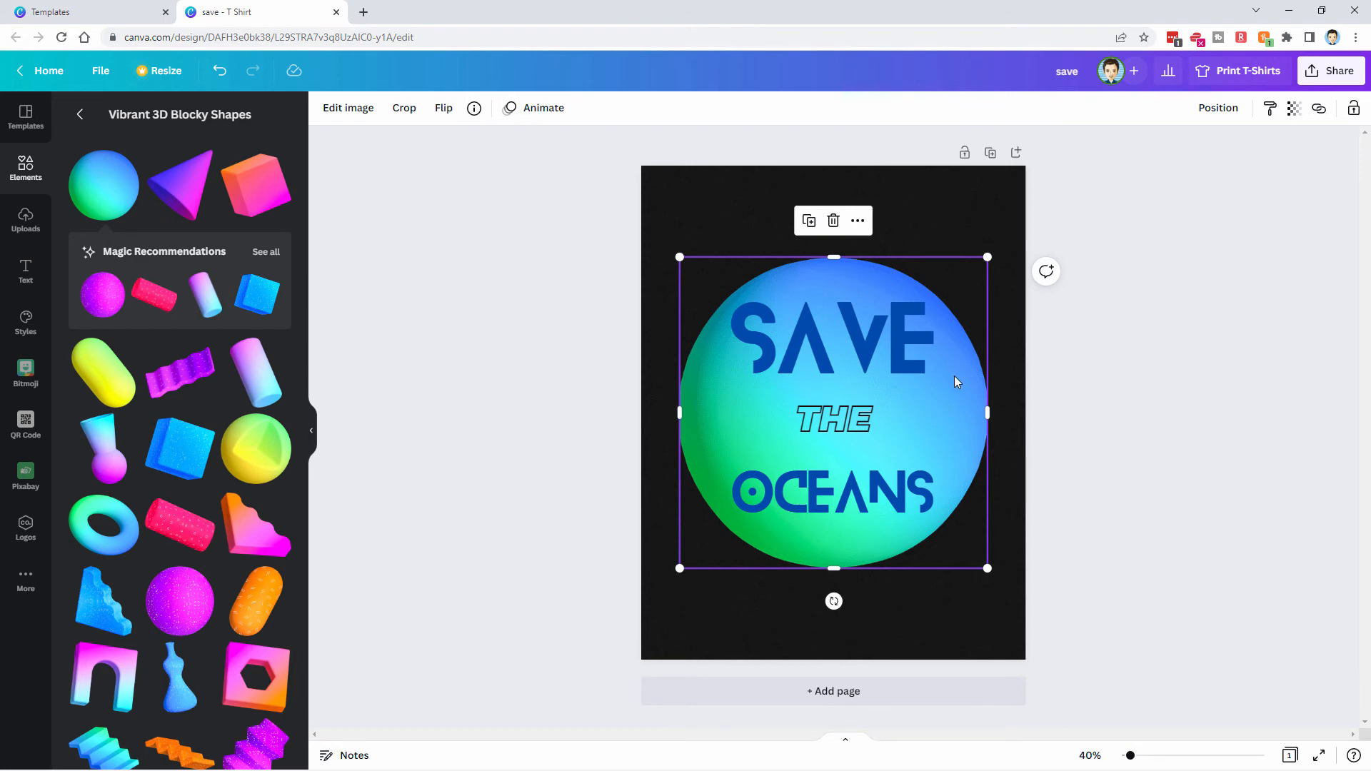
key(Up)
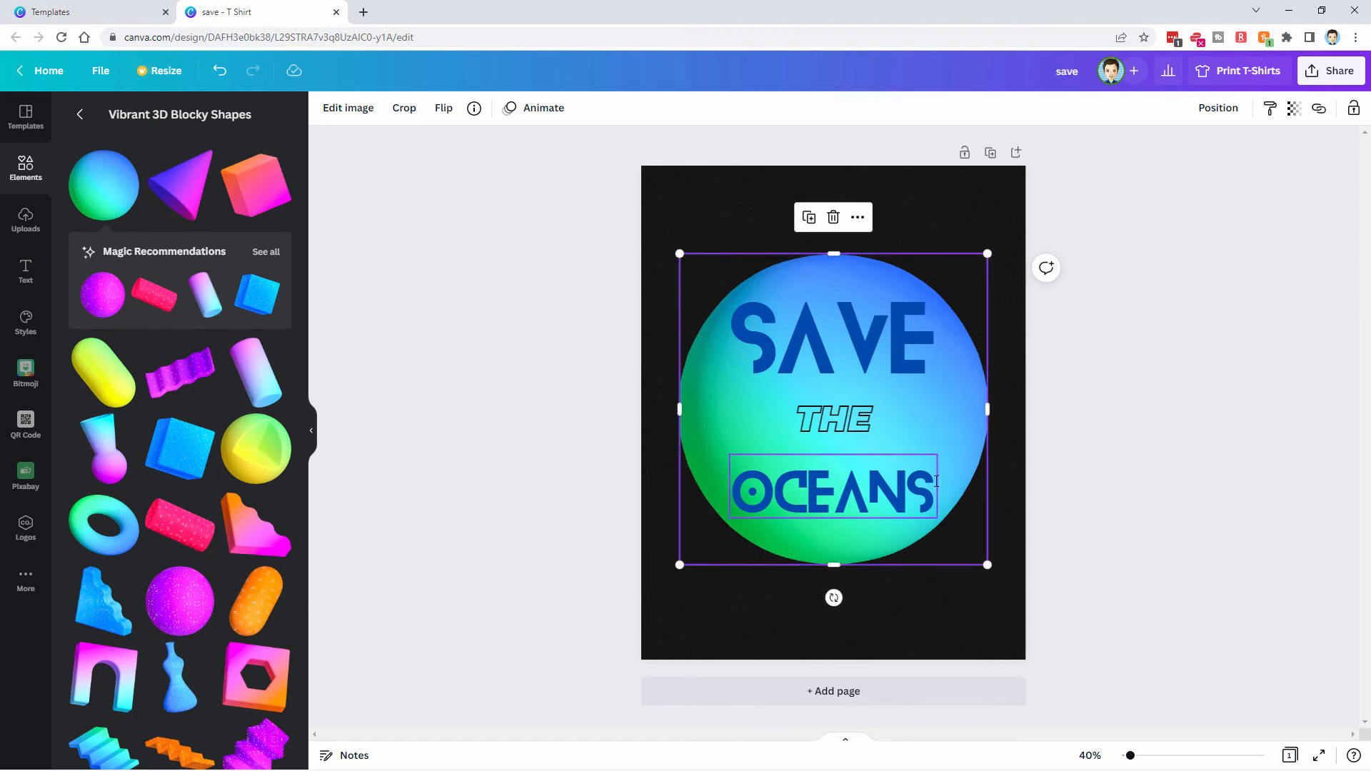
click(1019, 438)
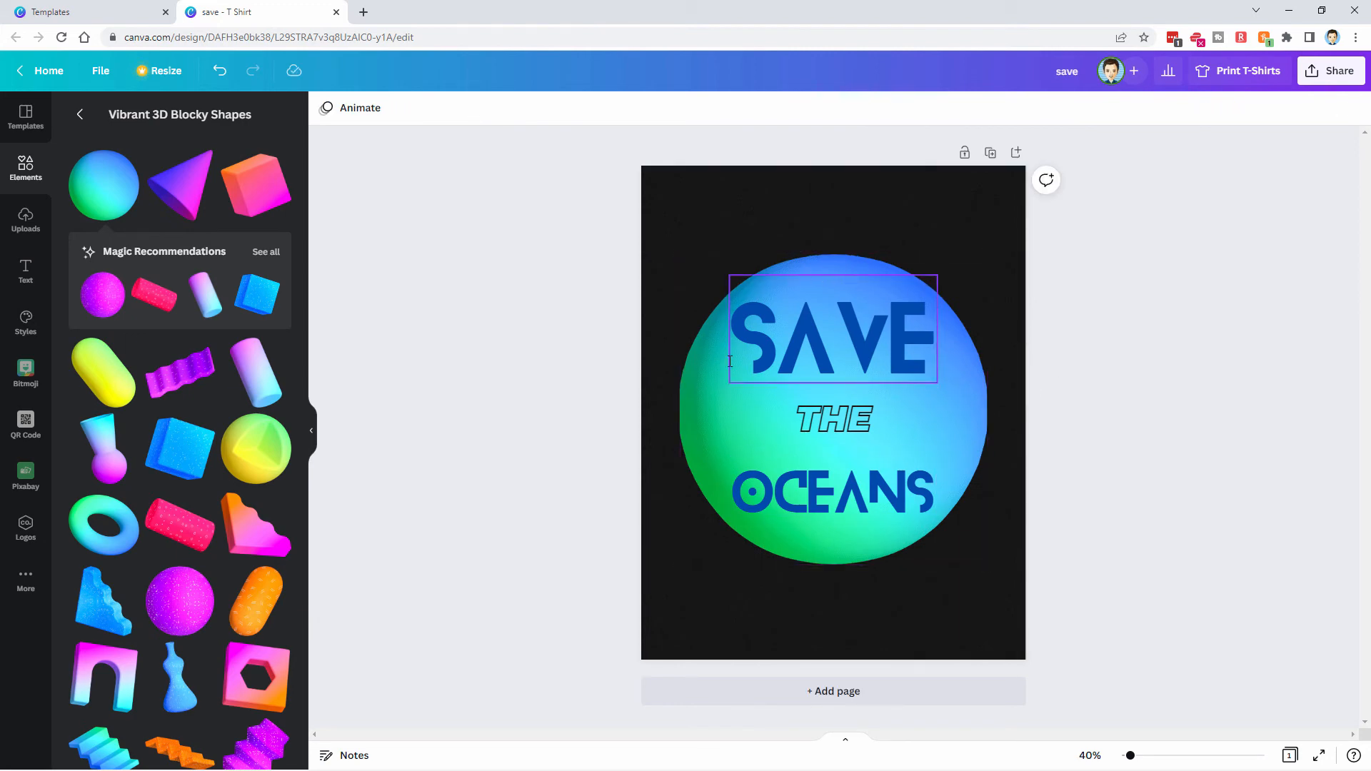
click(311, 431)
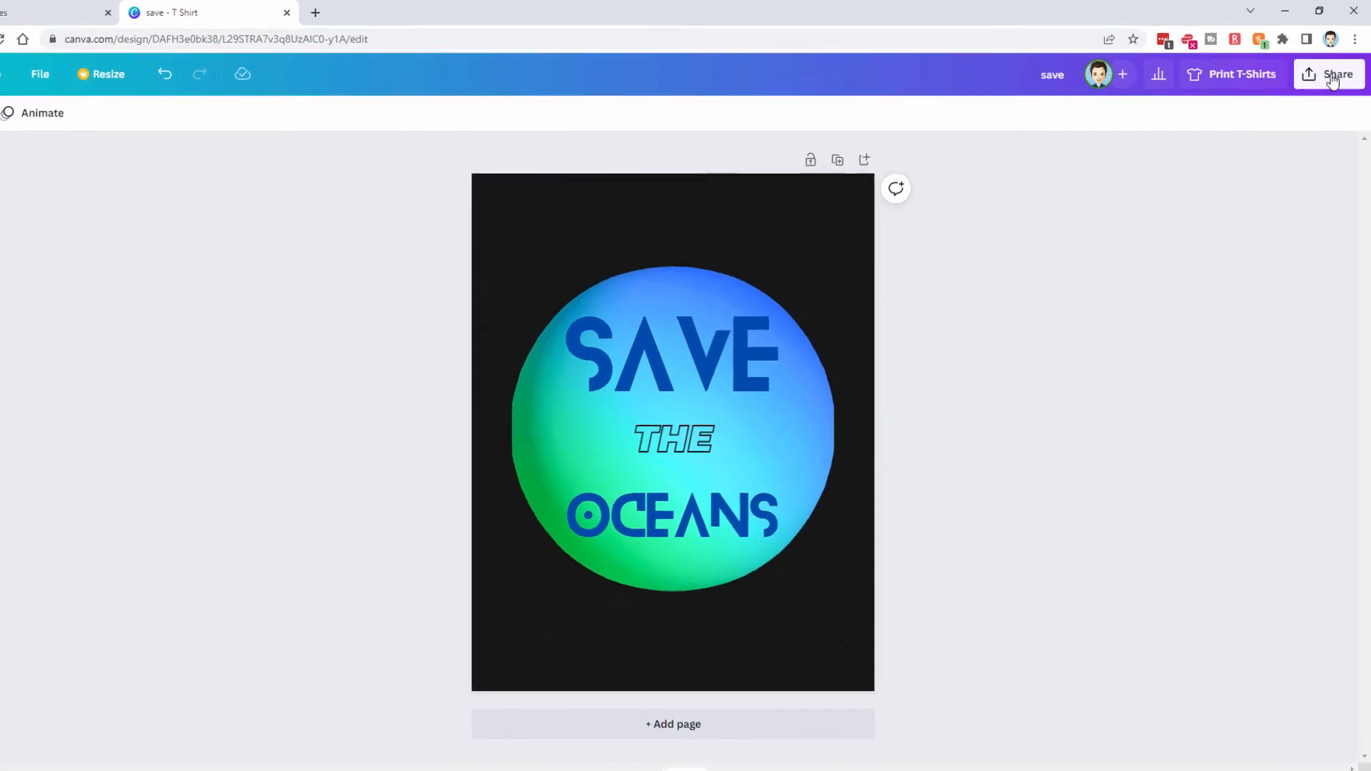
Download the design as a PNG at size 1 with the transparent background option off
click(1329, 71)
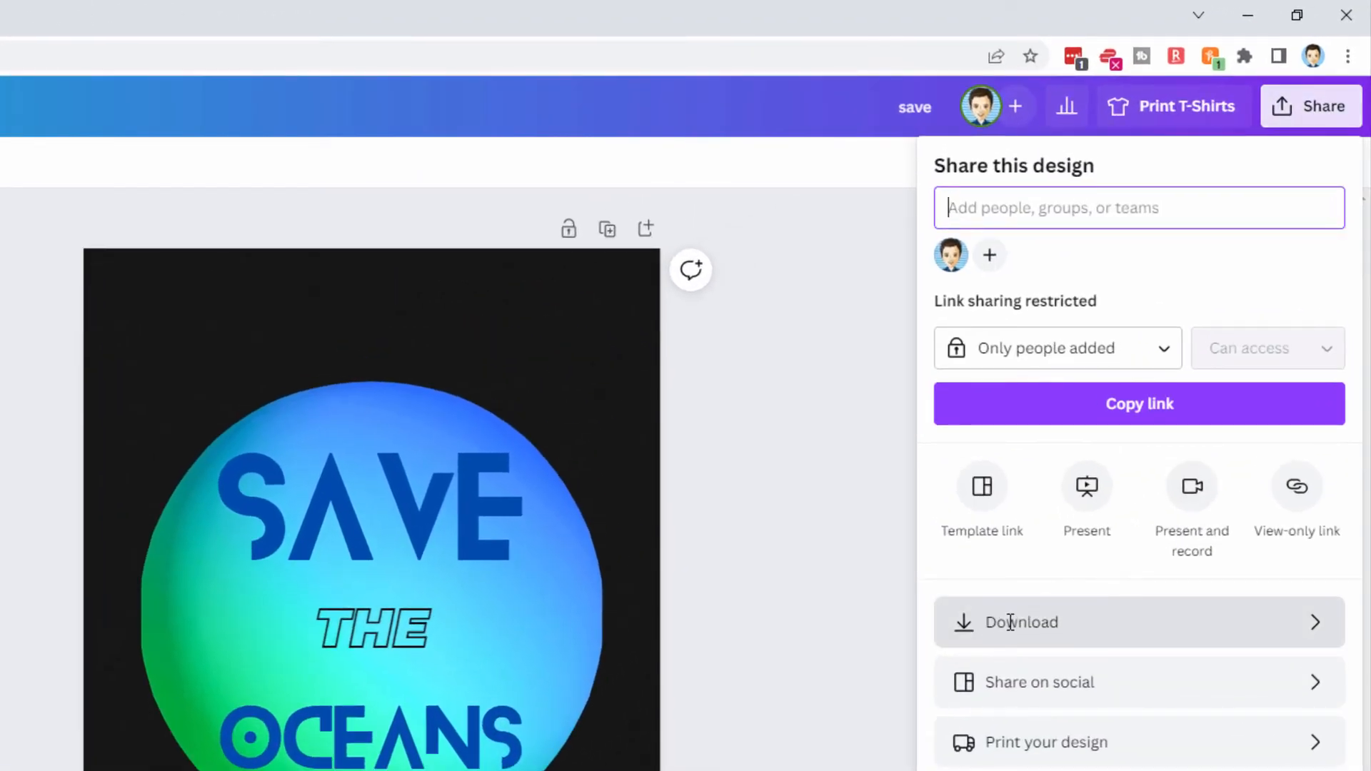
click(1005, 622)
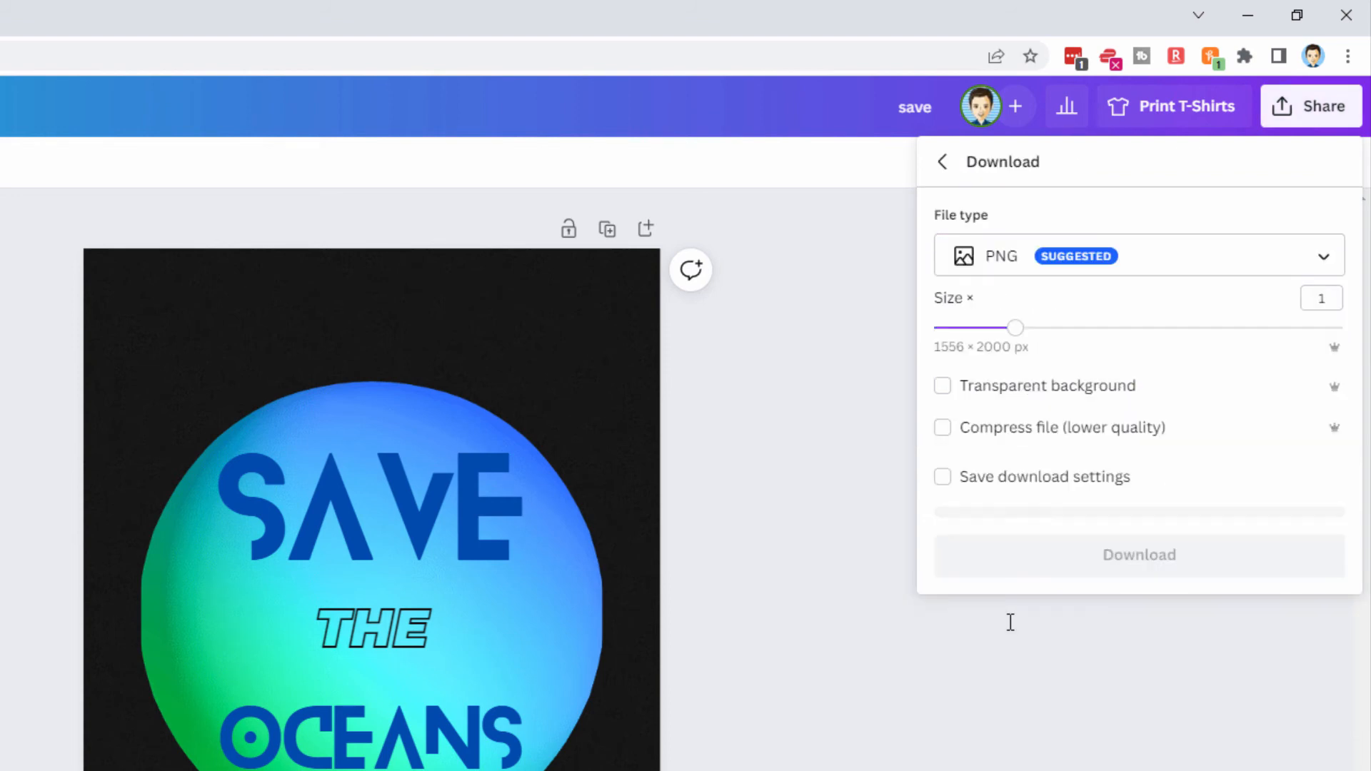
click(944, 388)
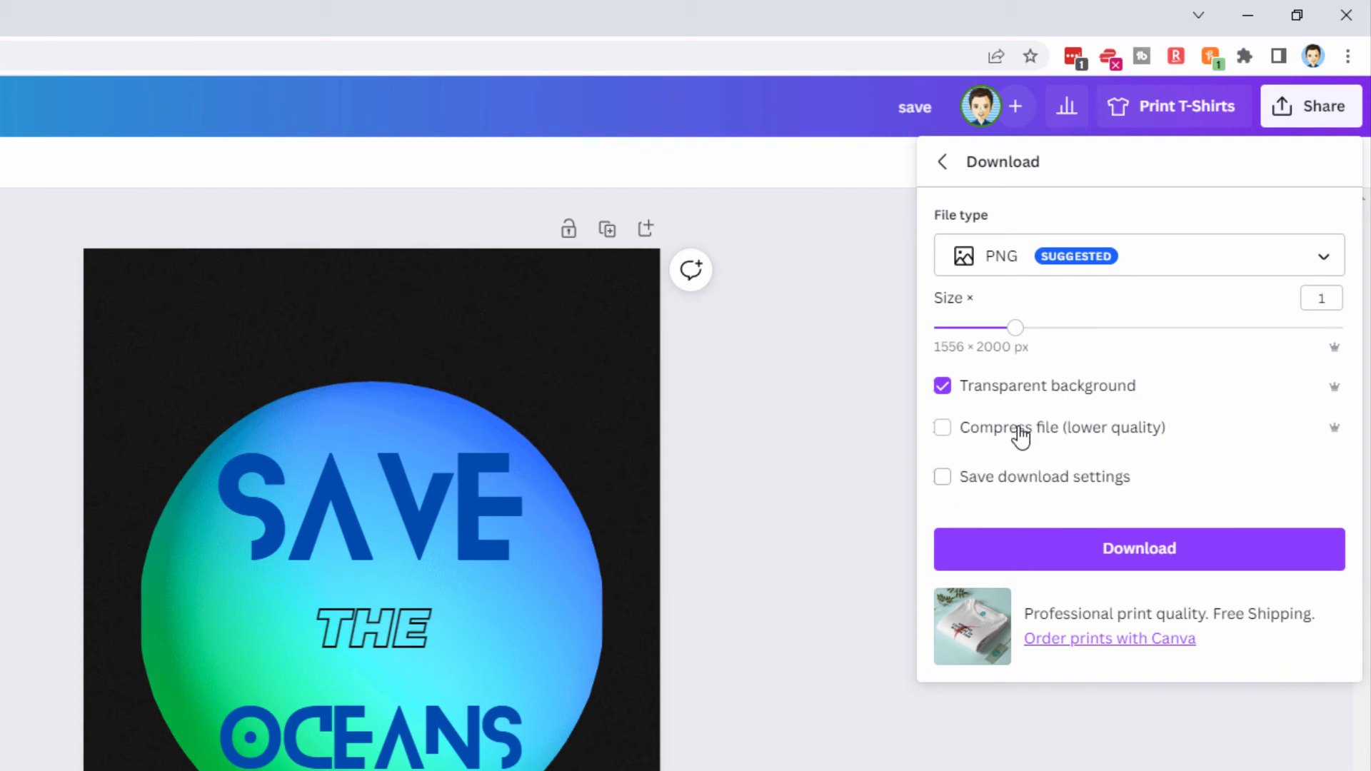
click(944, 388)
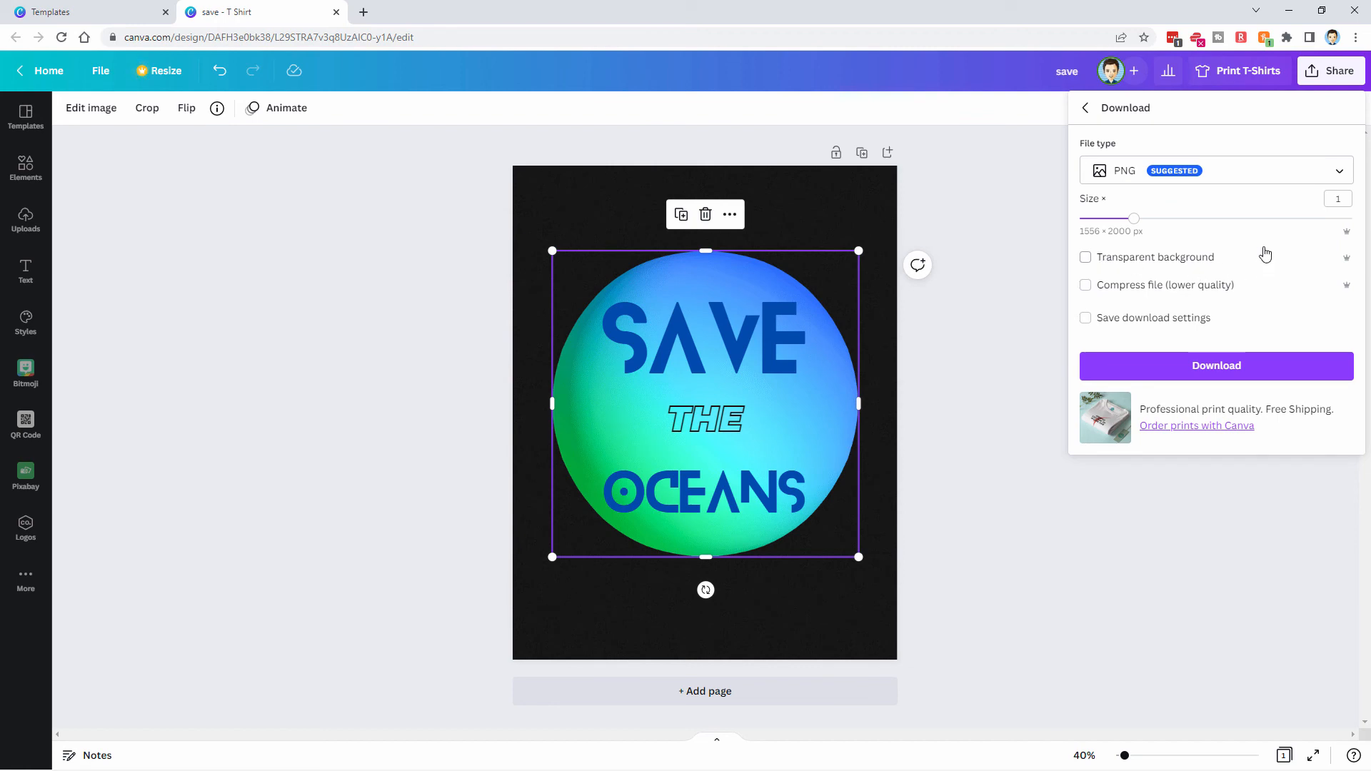
click(1233, 366)
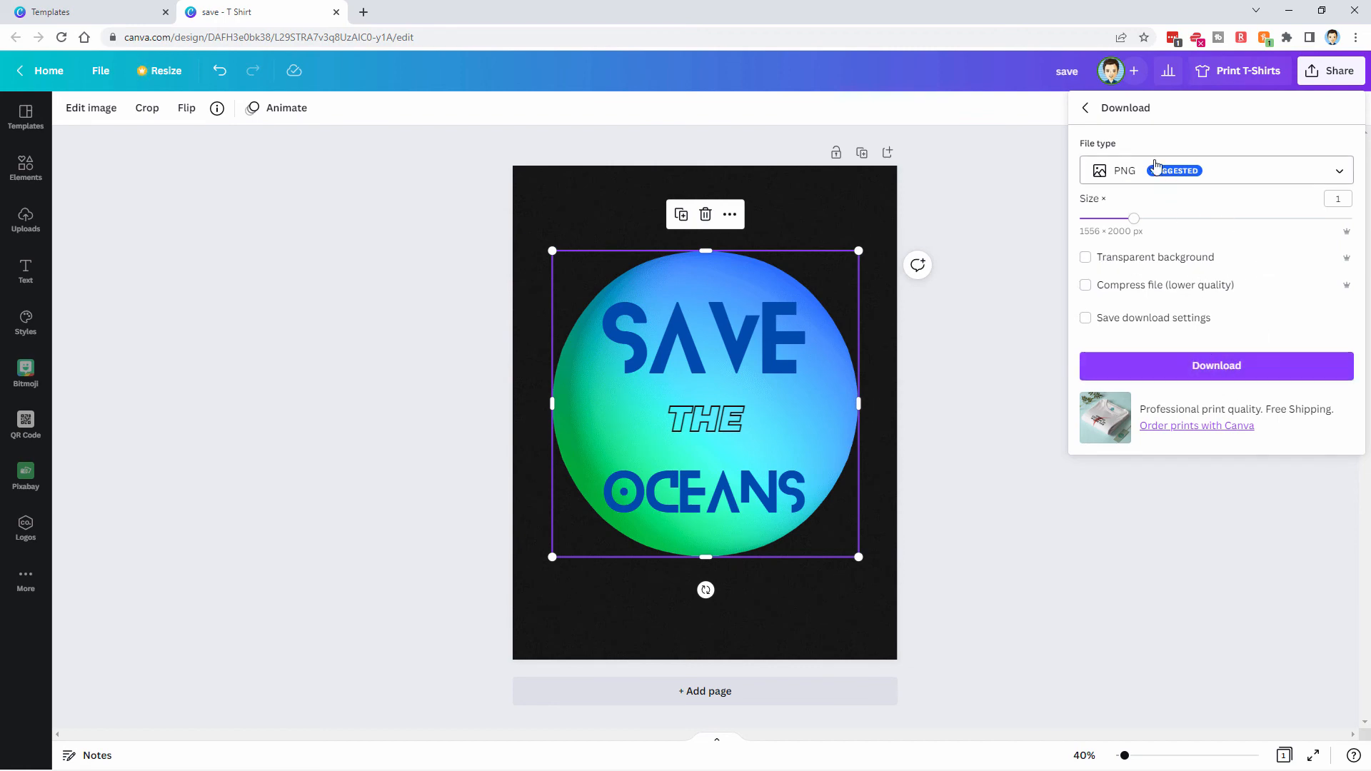
click(1279, 178)
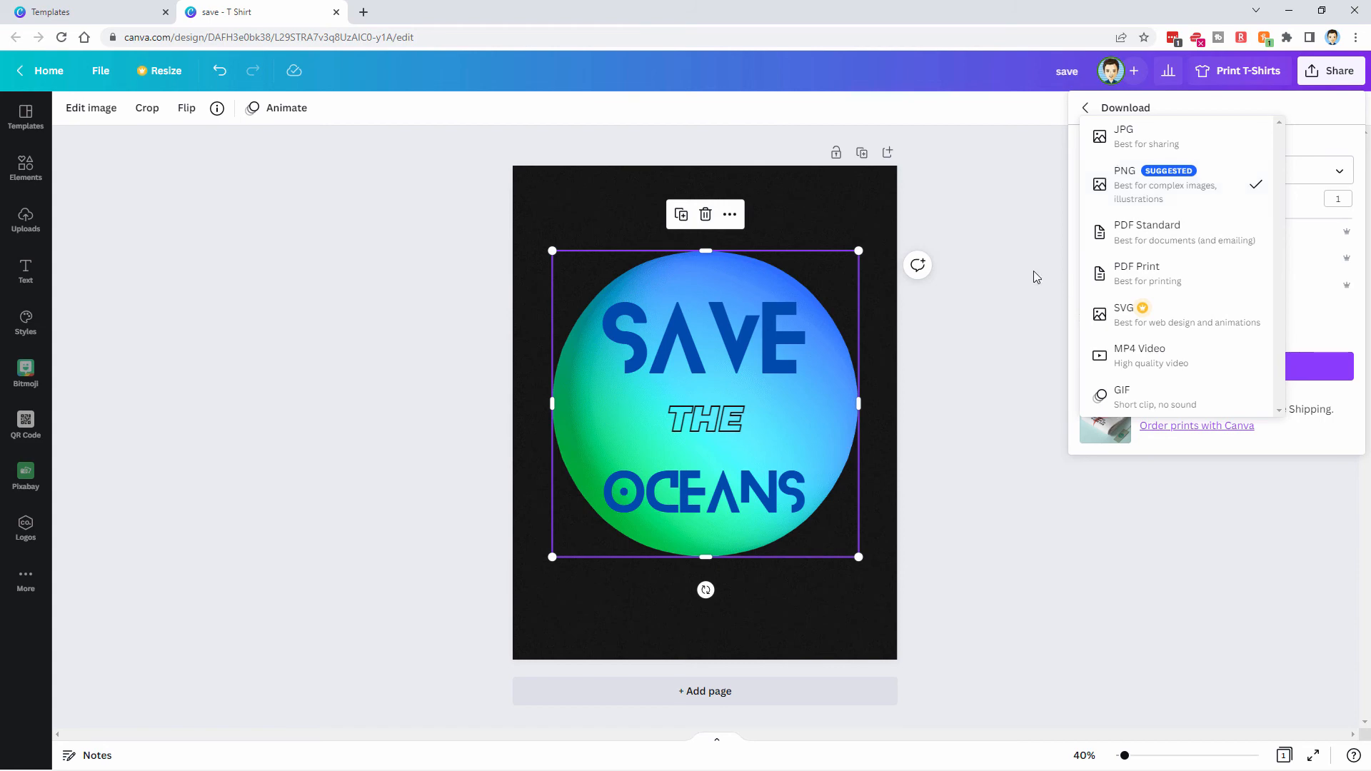
click(1134, 203)
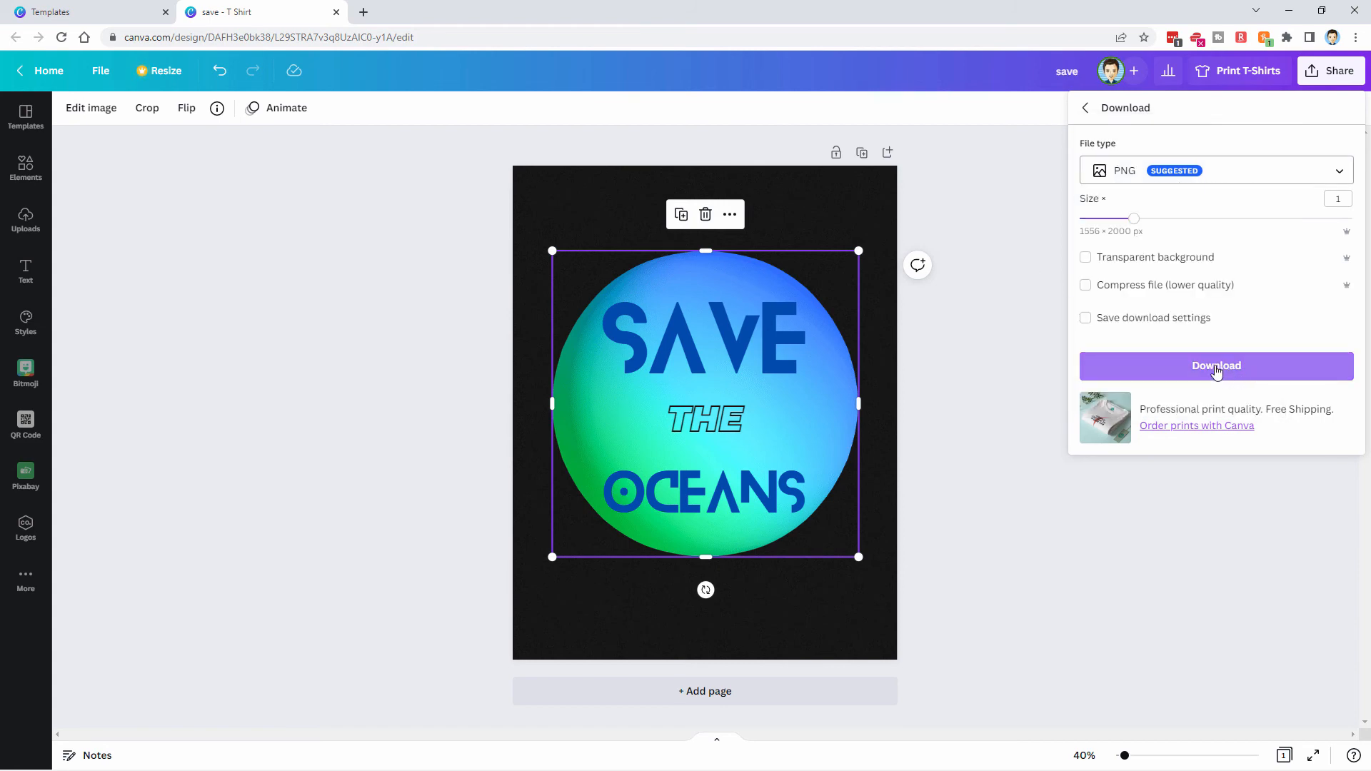
click(1217, 367)
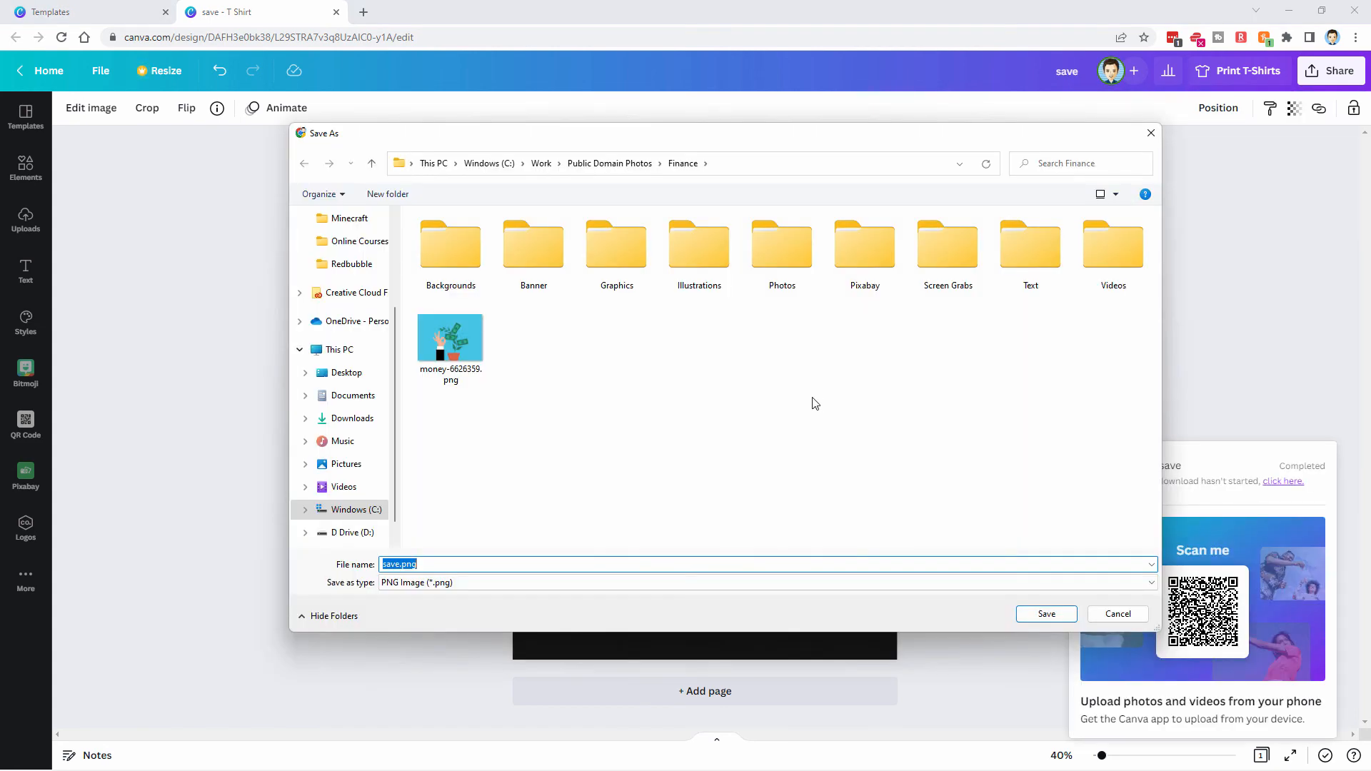
Name the downloaded file "Save the Oceans.png" and save it in the Finance folder
key(End)
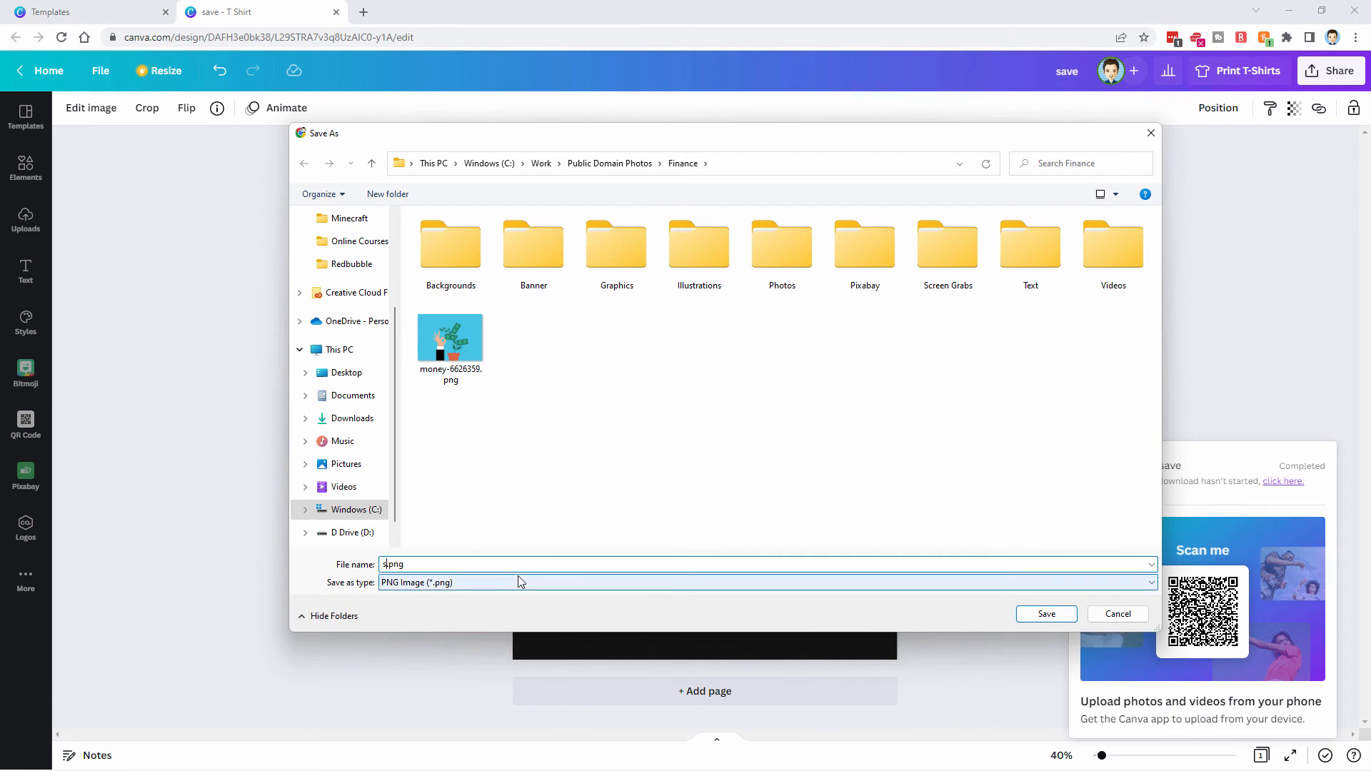
text(ave the Oceans)
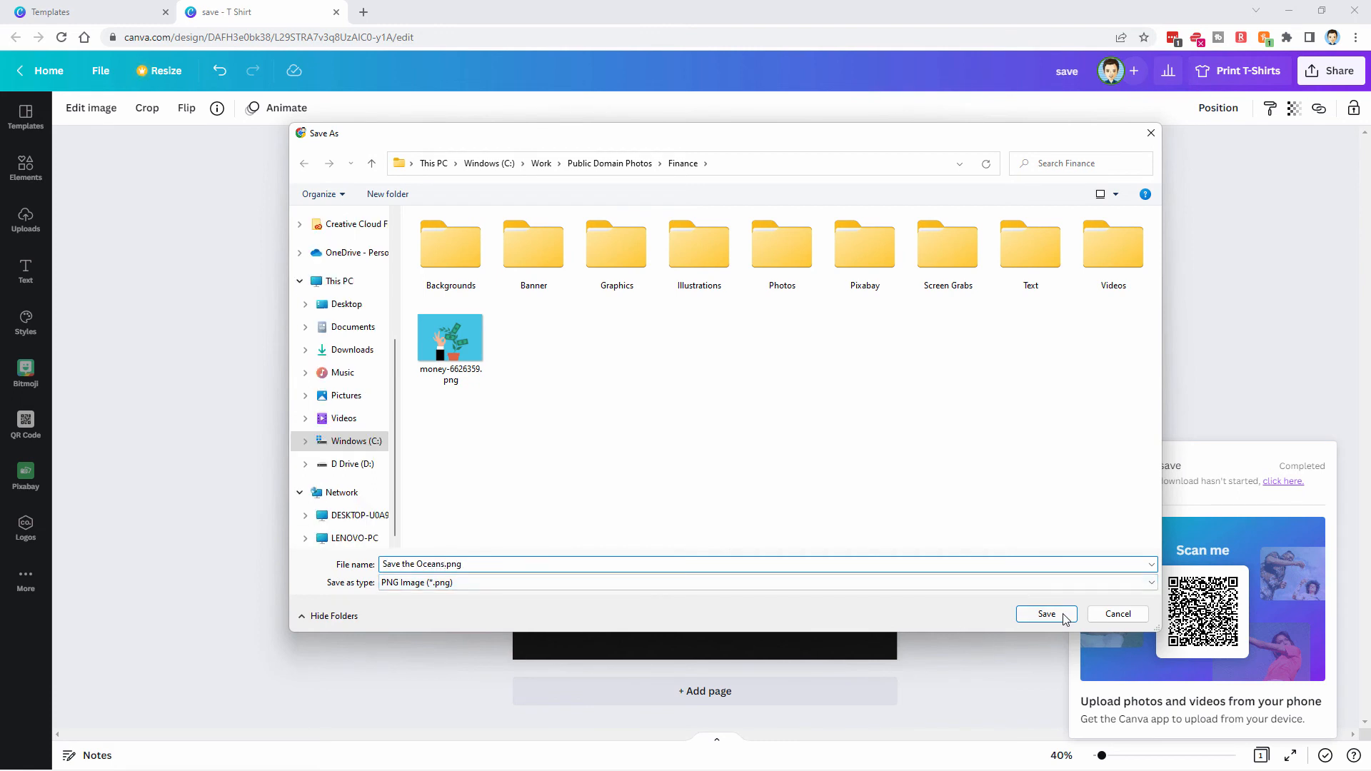
click(1047, 614)
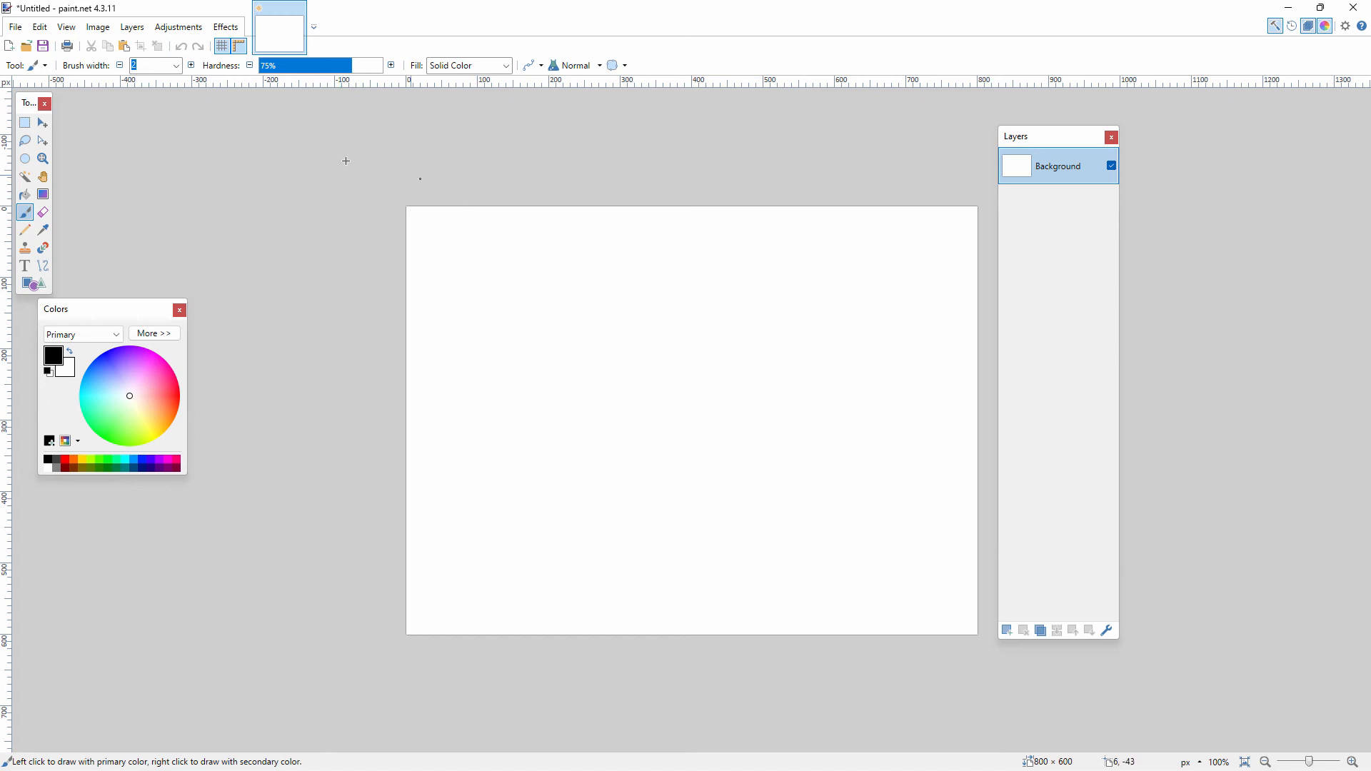
Switch to paint.net and open "Save the Oceans.png" from the Finance folder
click(15, 26)
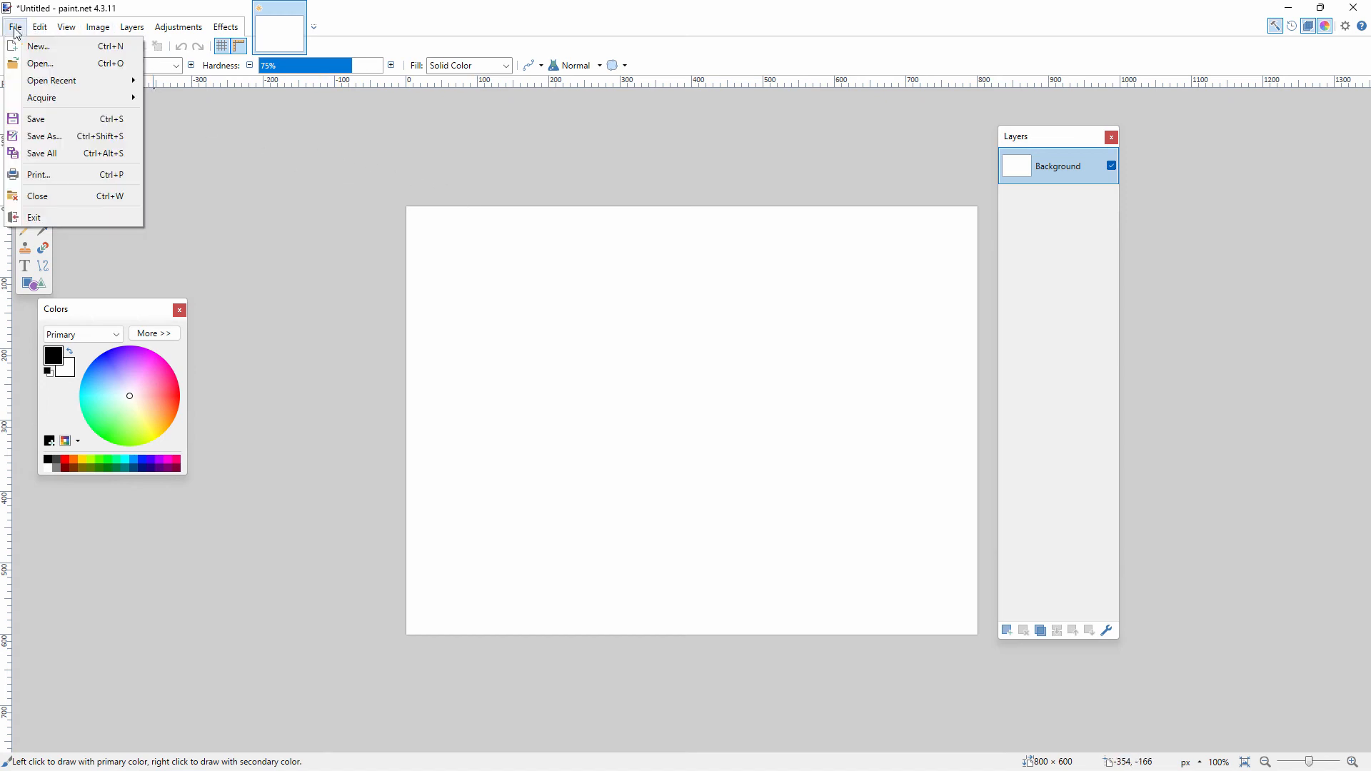
click(46, 65)
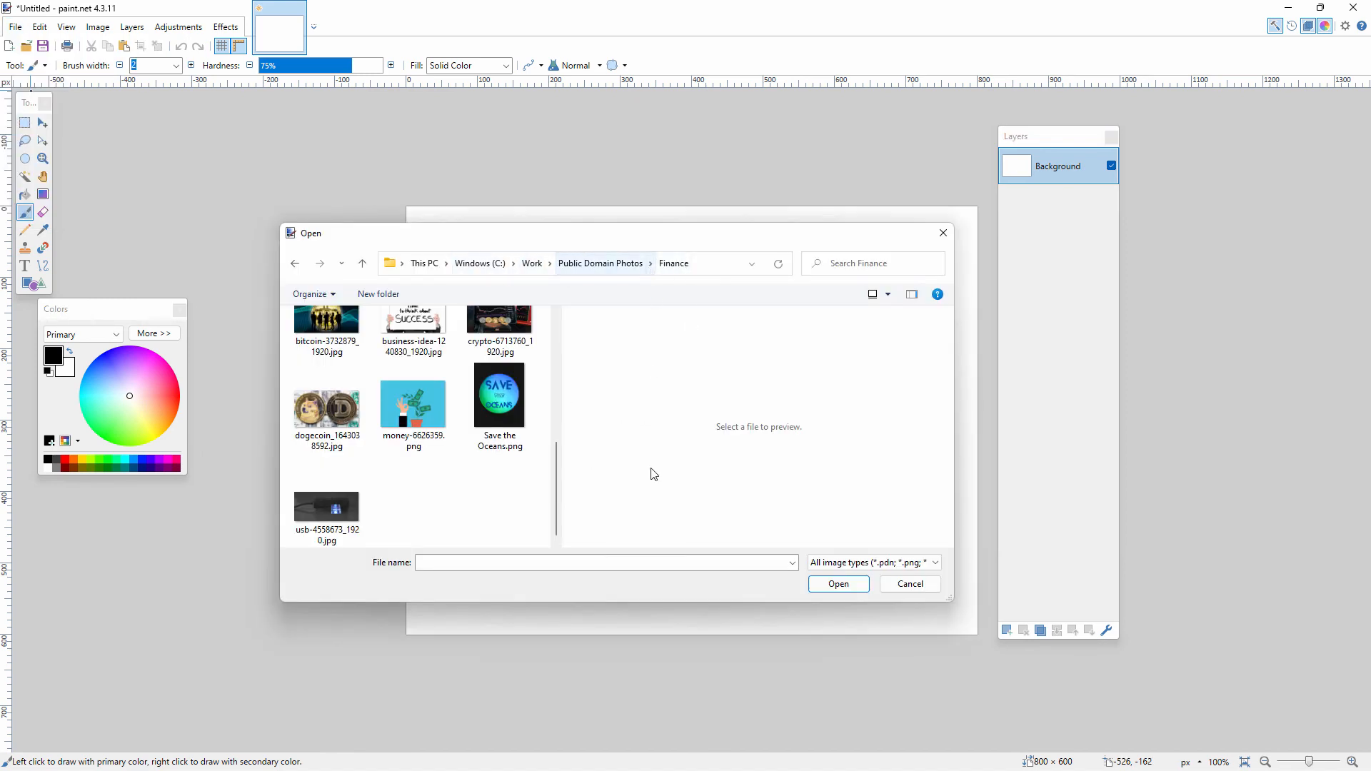
click(509, 409)
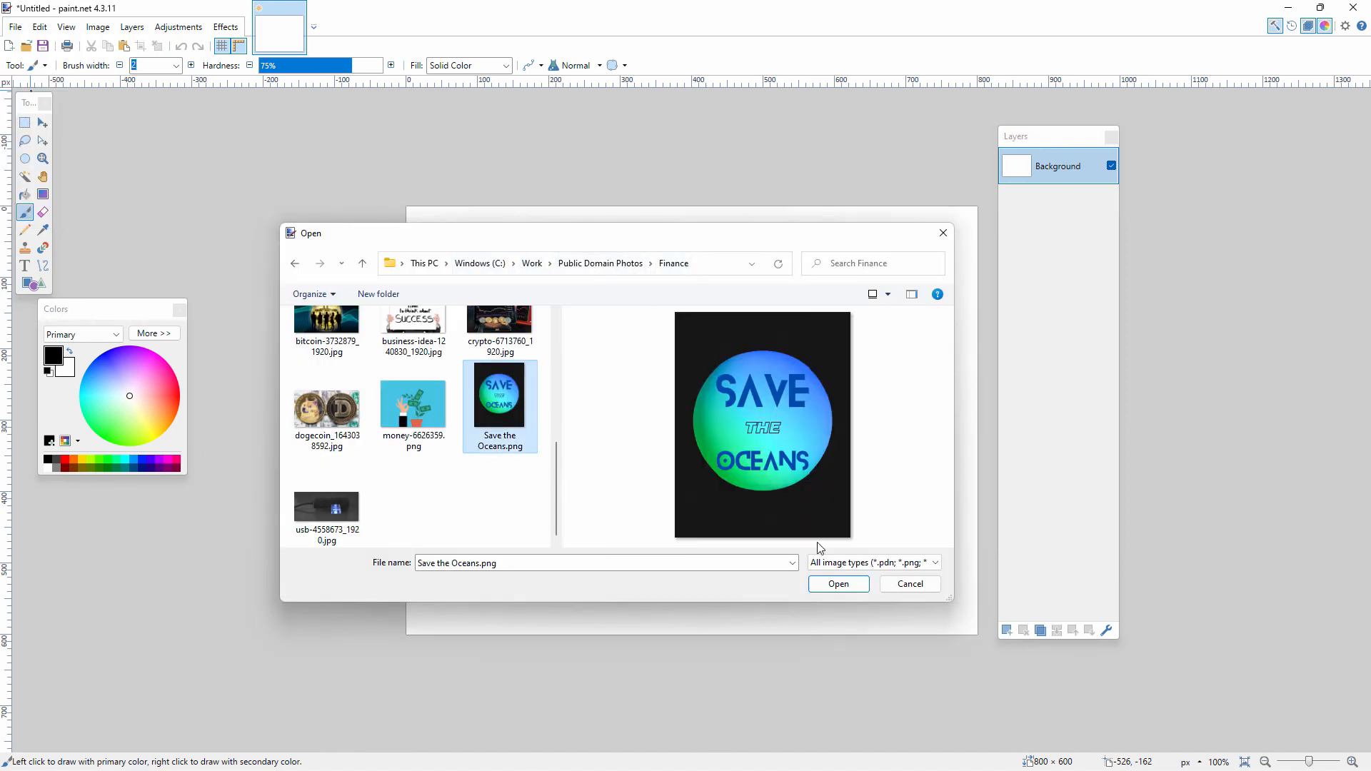
click(838, 585)
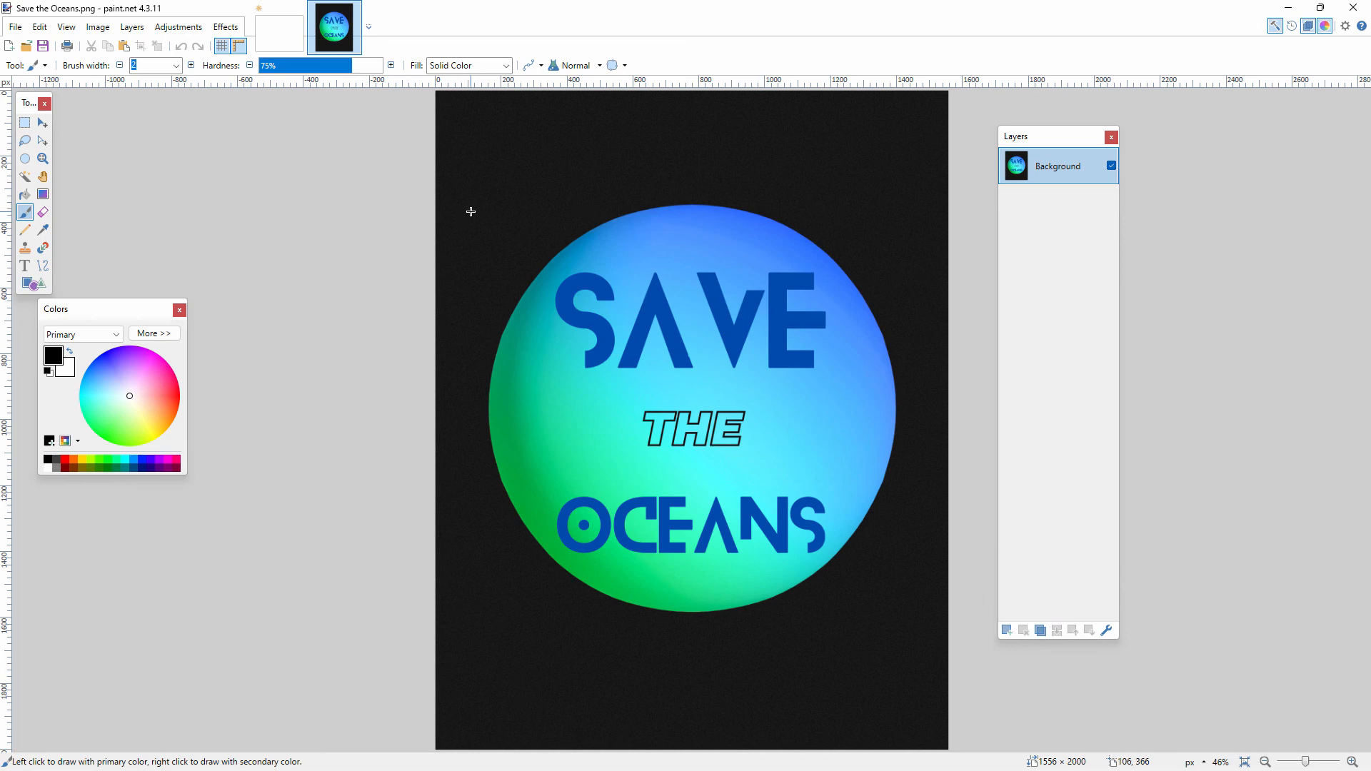
Select the black background around the sphere with the Magic Wand and delete it
click(27, 177)
click(464, 208)
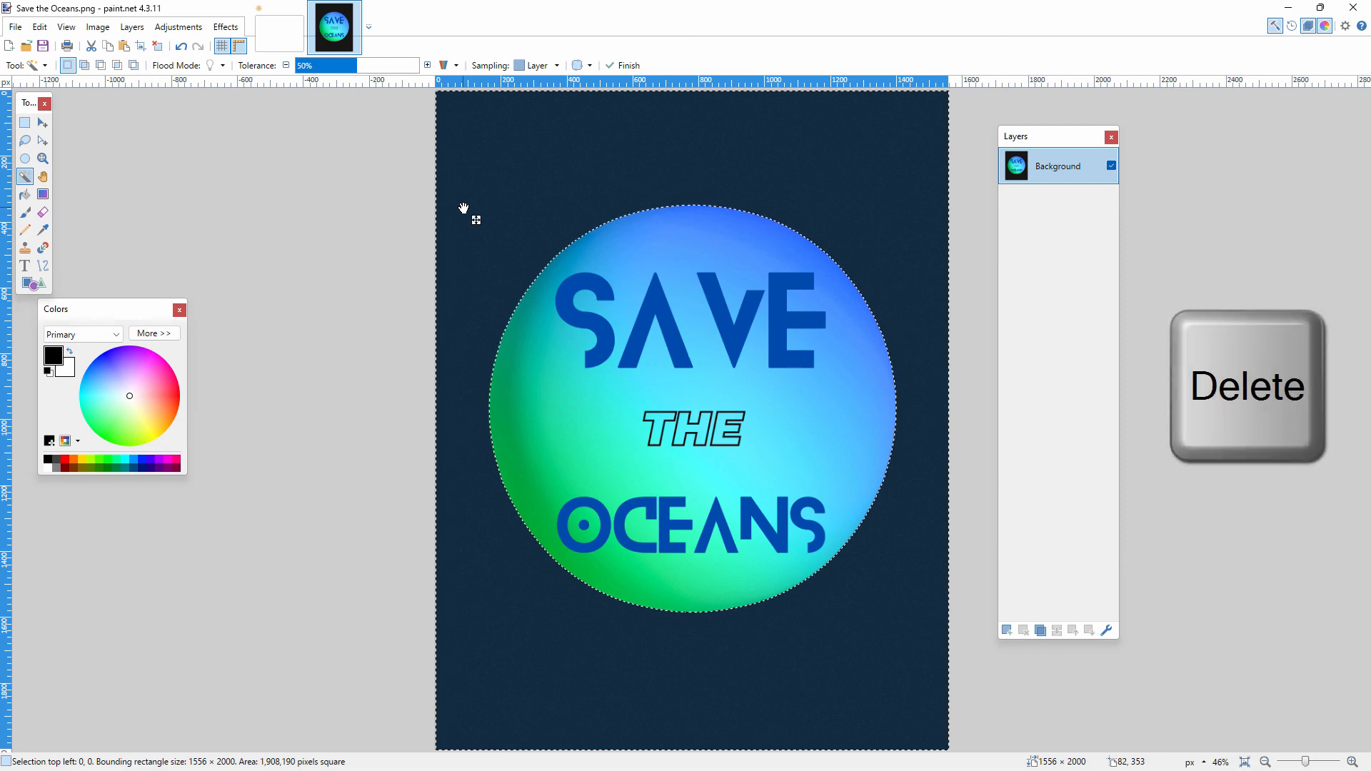
key(Delete)
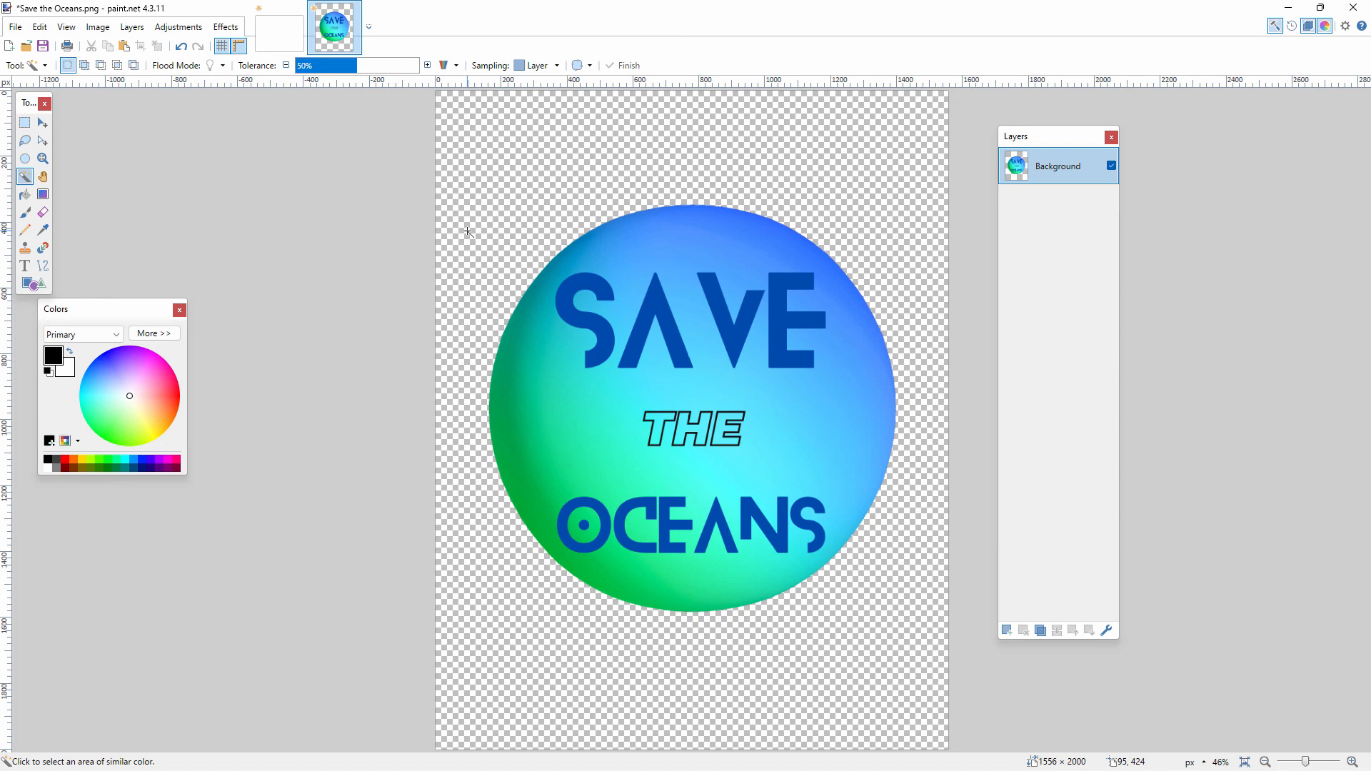
Save the image as the PNG file "Save the Oceans.png" in the Finance folder, replacing the existing file
click(15, 27)
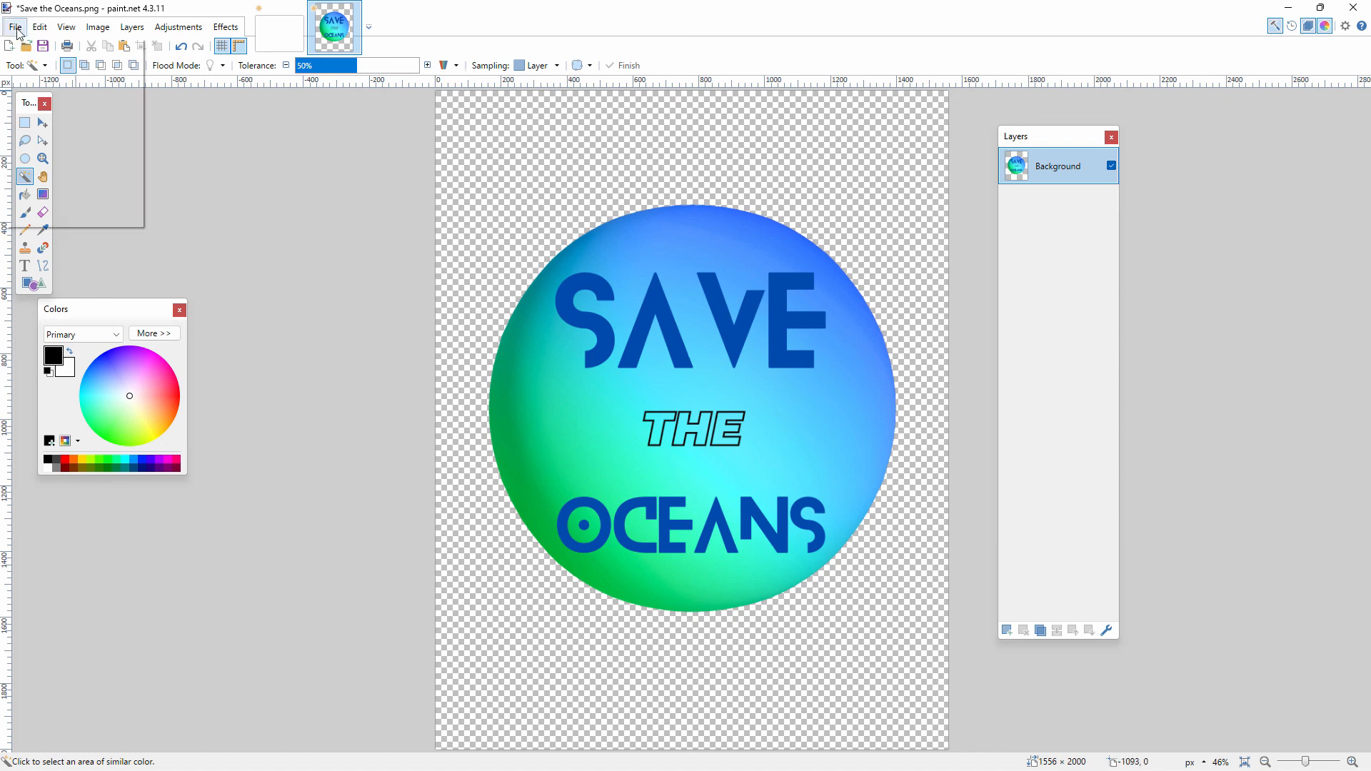
click(43, 136)
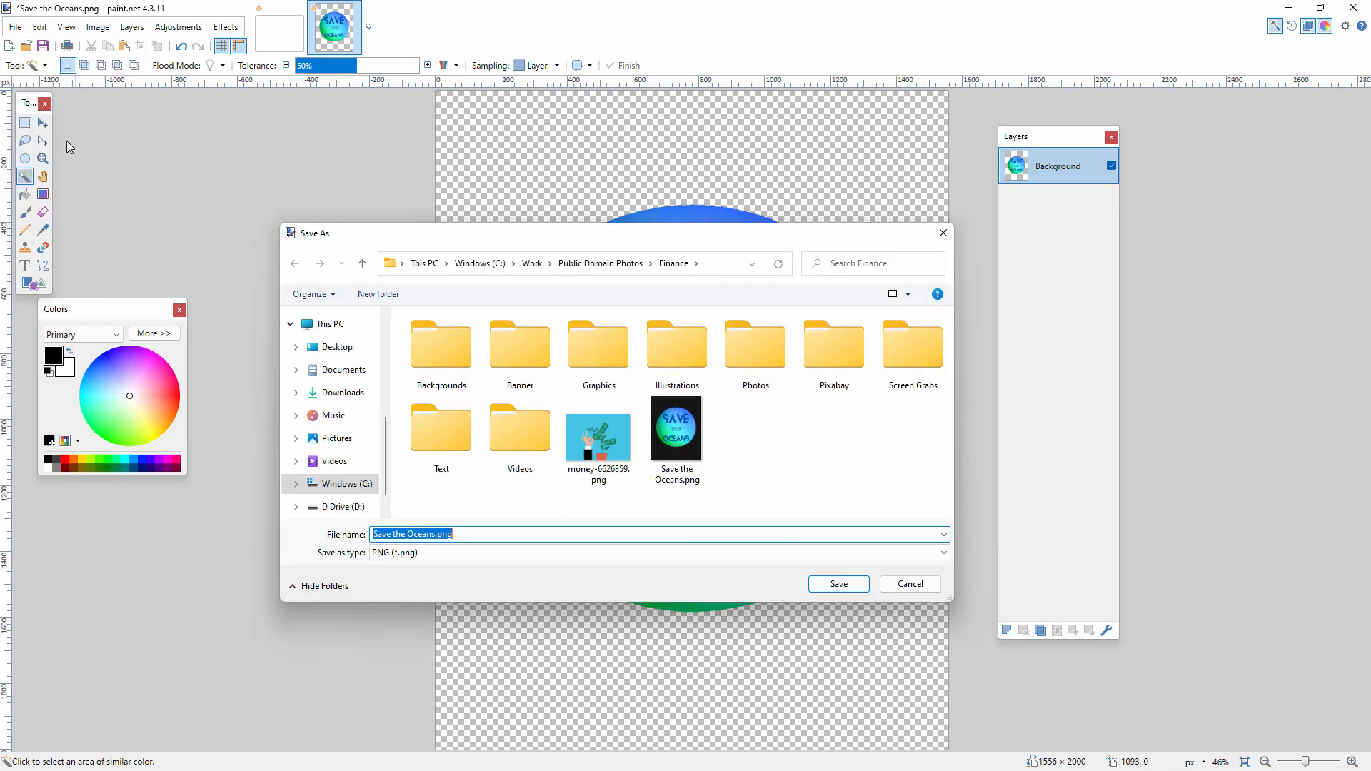
click(427, 554)
click(427, 556)
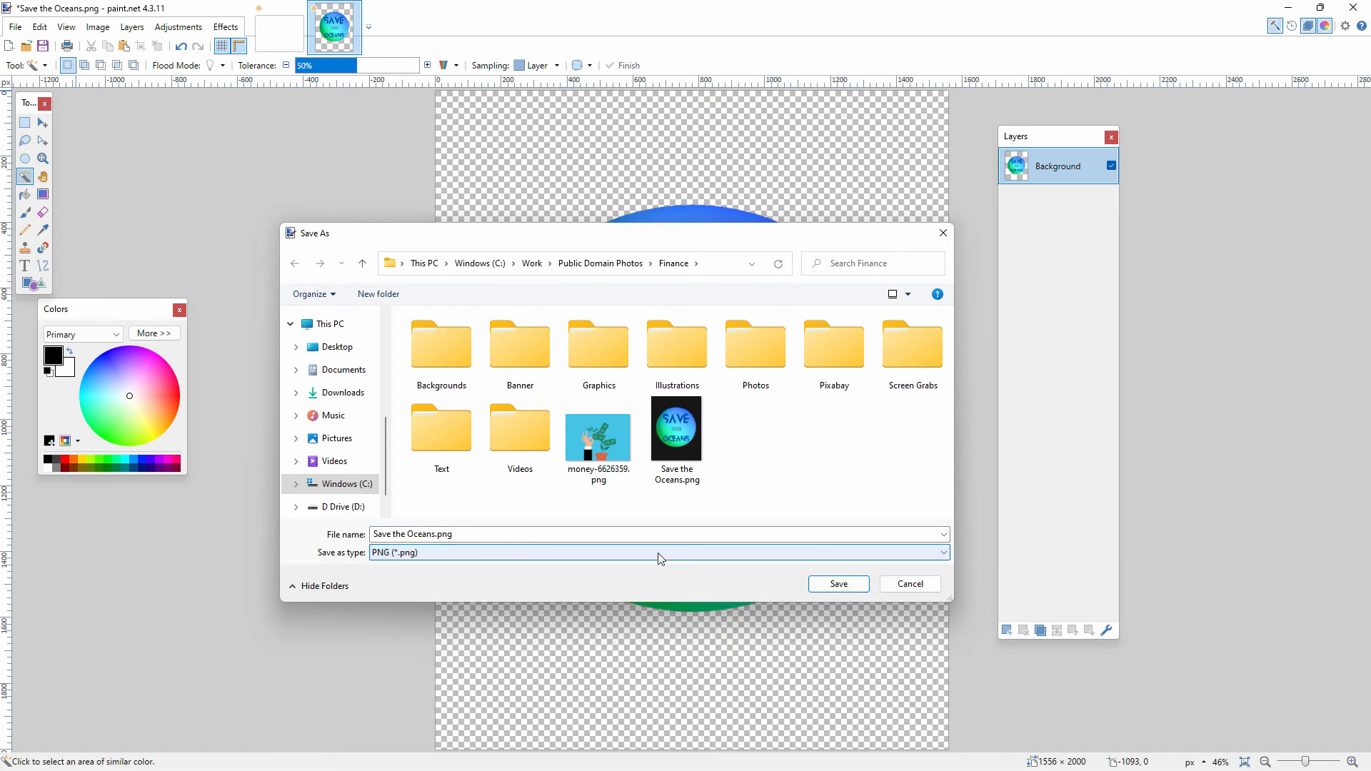
click(839, 584)
click(719, 394)
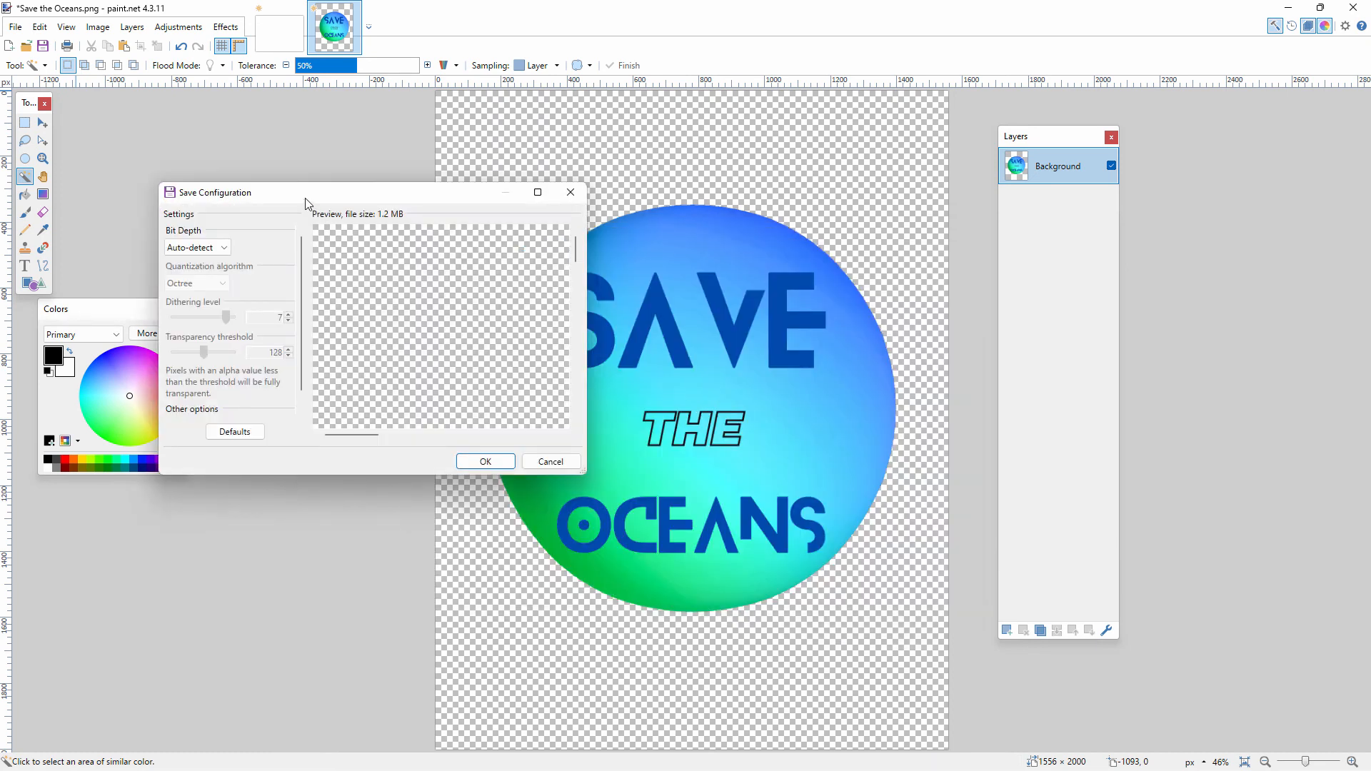
Inspect the background and sphere edge in the save preview, then accept the PNG settings with Auto-detect bit depth
drag(306, 198, 453, 232)
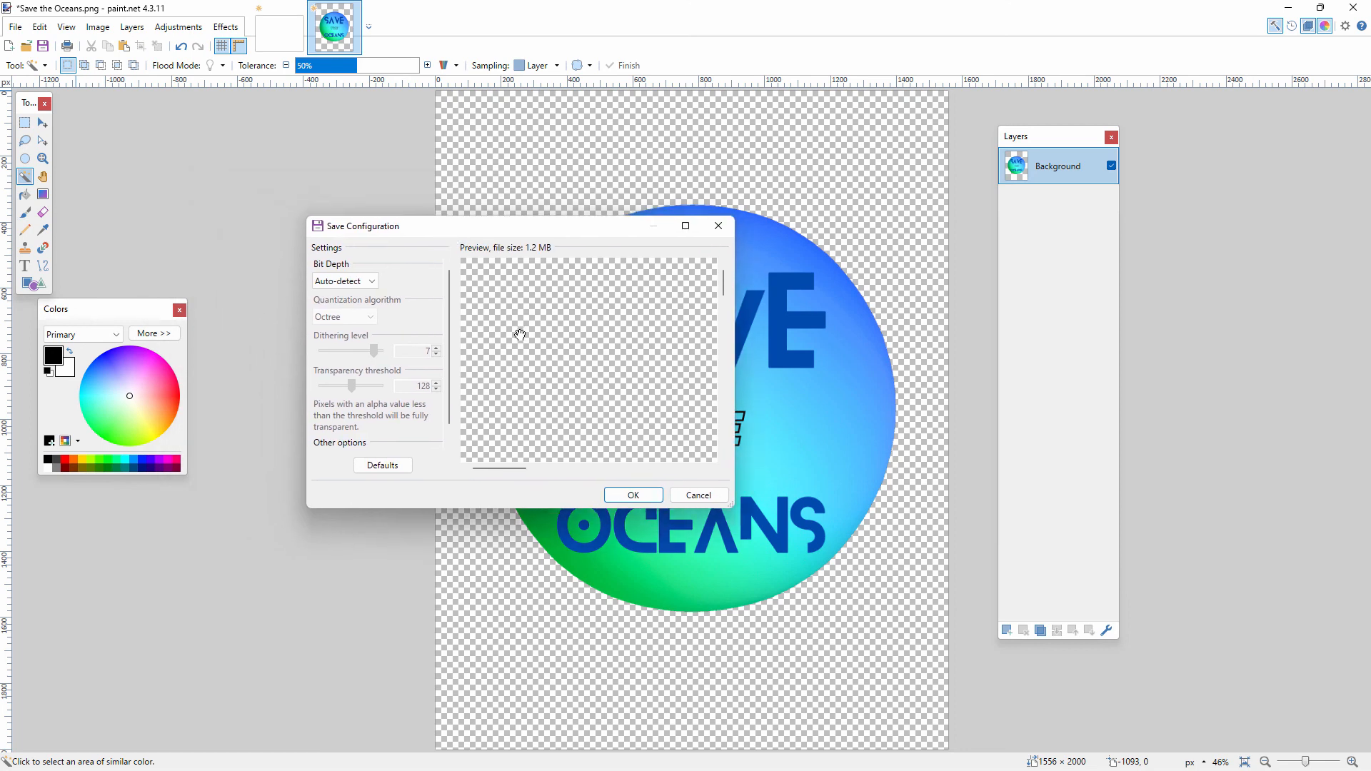
drag(558, 391, 490, 312)
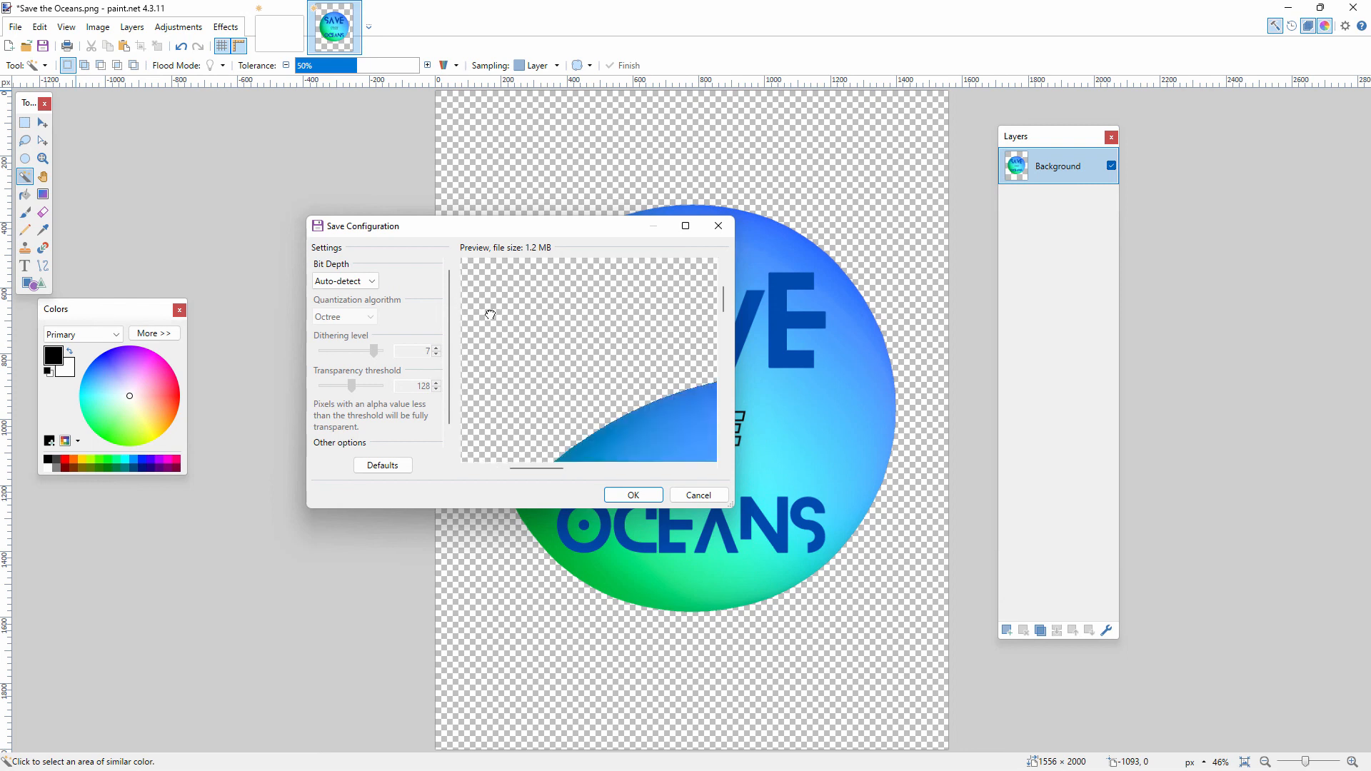
drag(606, 413, 507, 325)
drag(580, 401, 548, 309)
drag(631, 393, 588, 347)
click(634, 495)
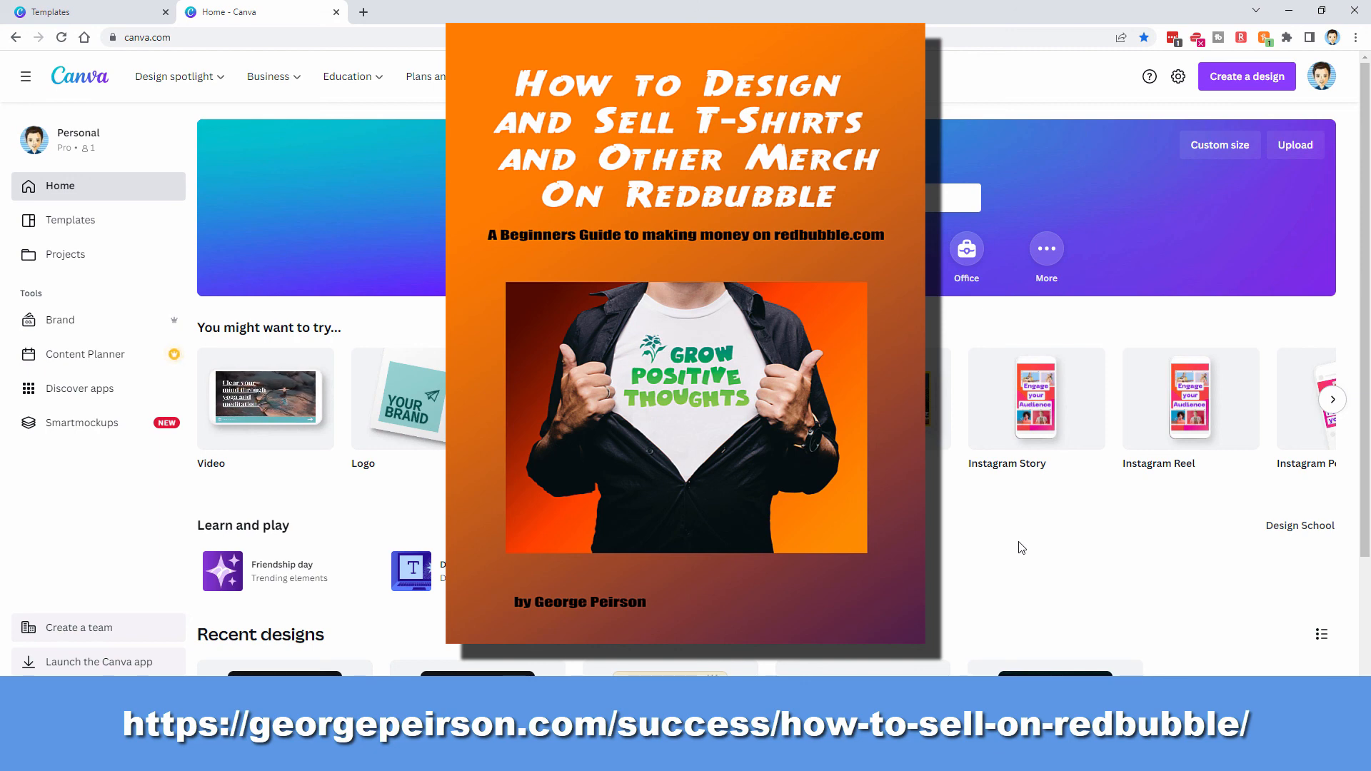
scroll(1022, 548, down, 2)
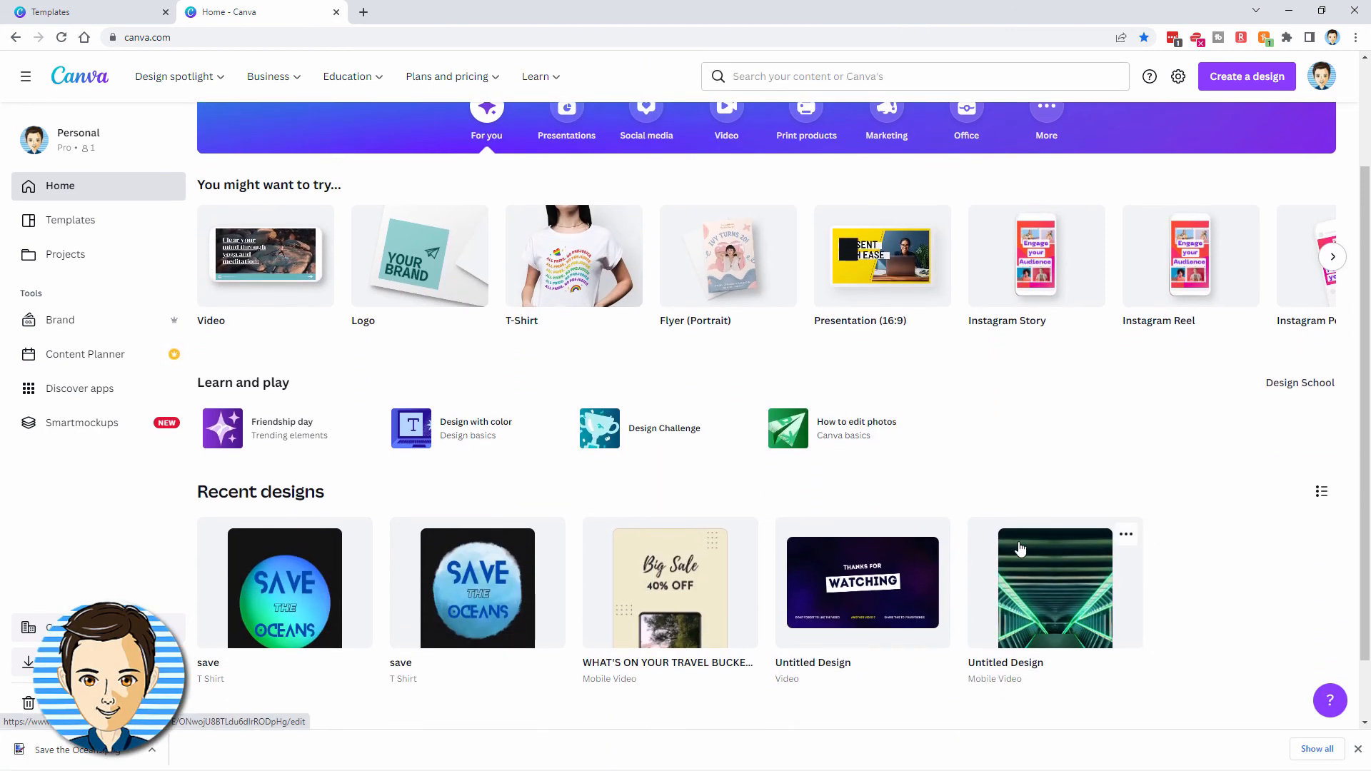
scroll(1021, 548, down, 1)
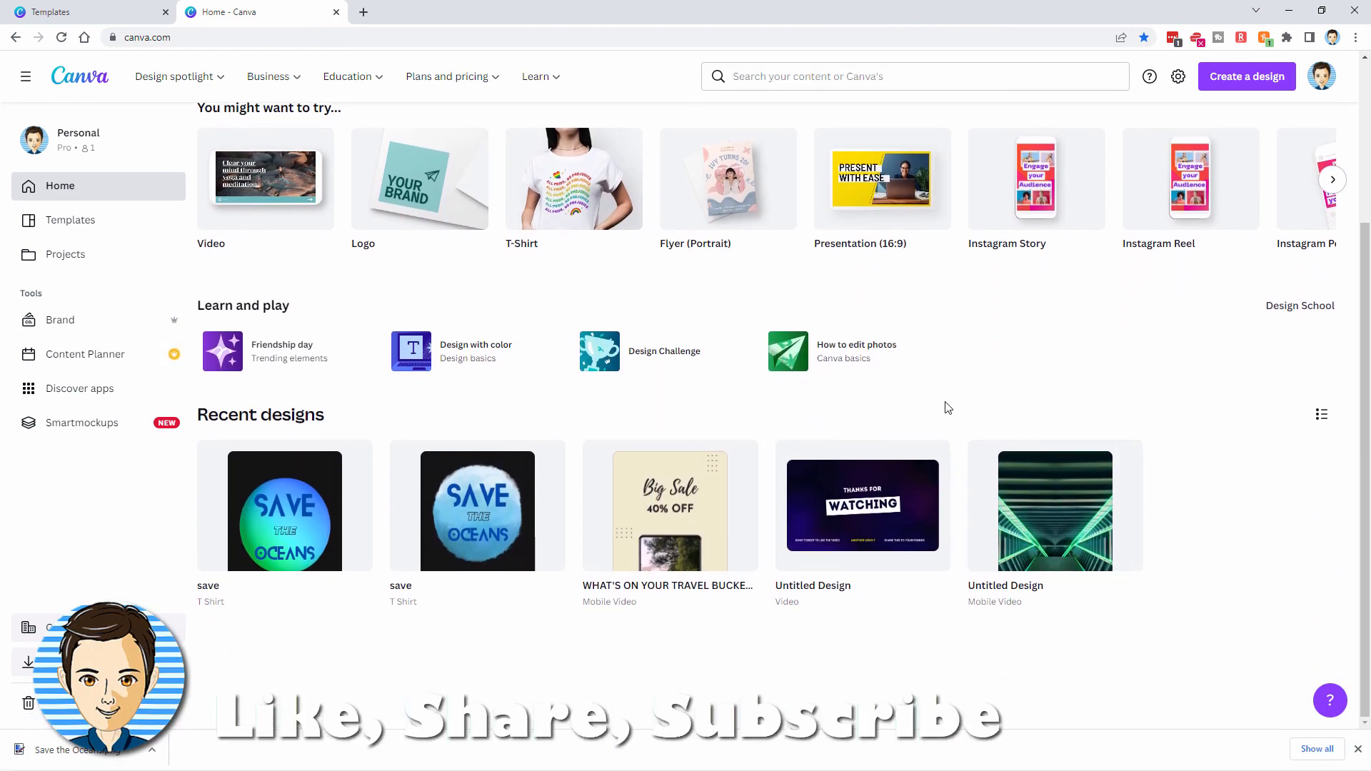